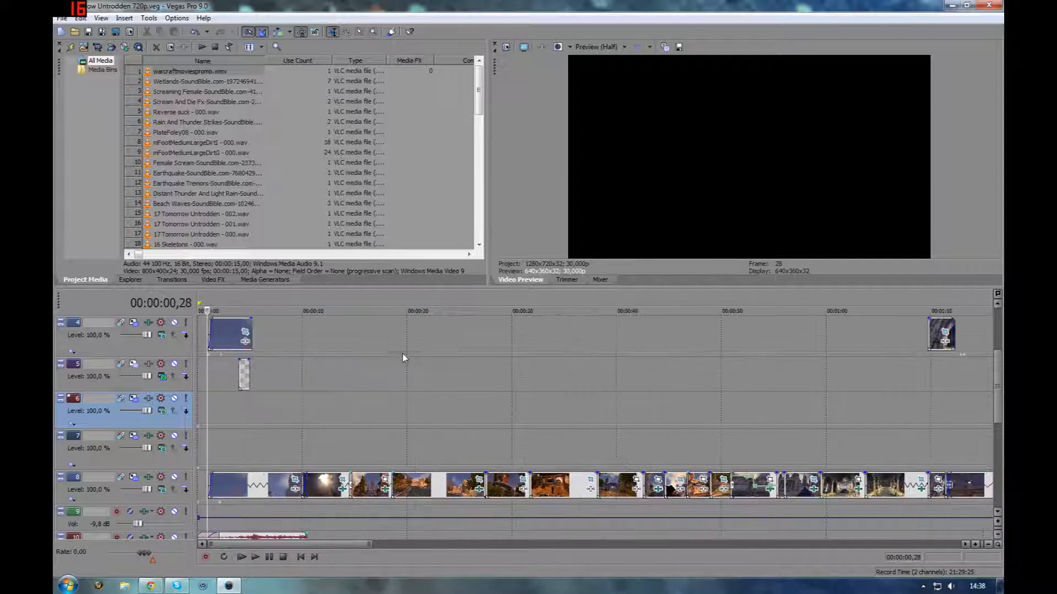
pyautogui.scroll(-2, 394, 341)
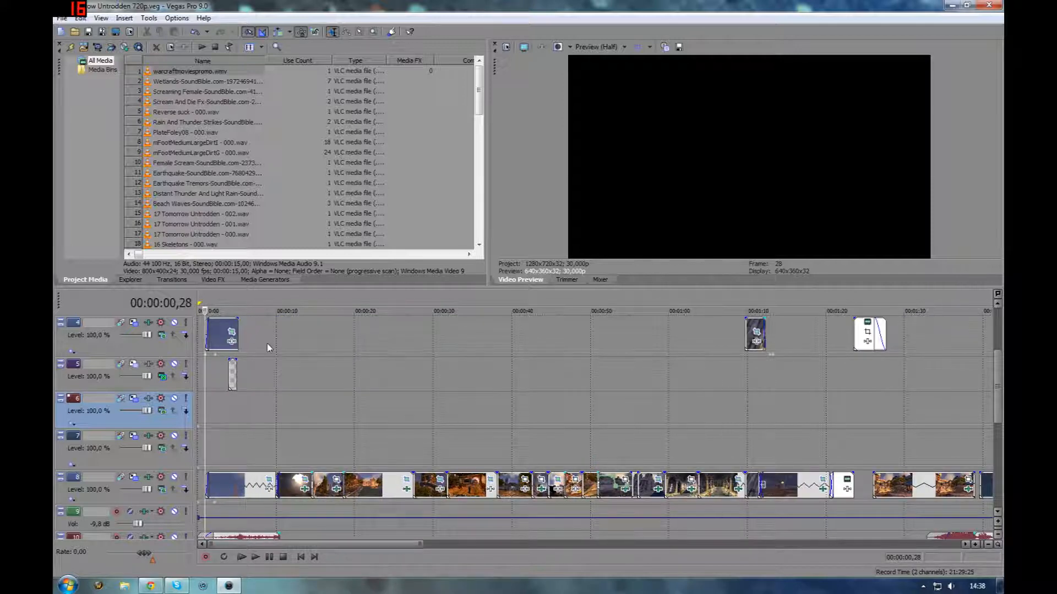
# Browse through the project's timeline tracks and events at different zoom levels
pyautogui.scroll(3, 352, 403)
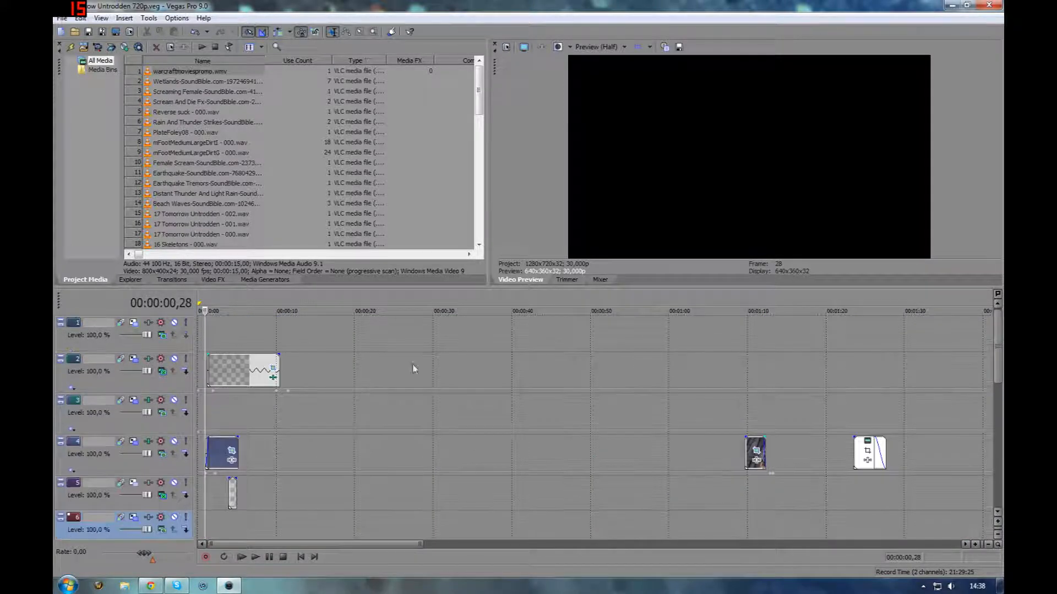
pyautogui.scroll(-2, 519, 358)
pyautogui.scroll(-3, 514, 355)
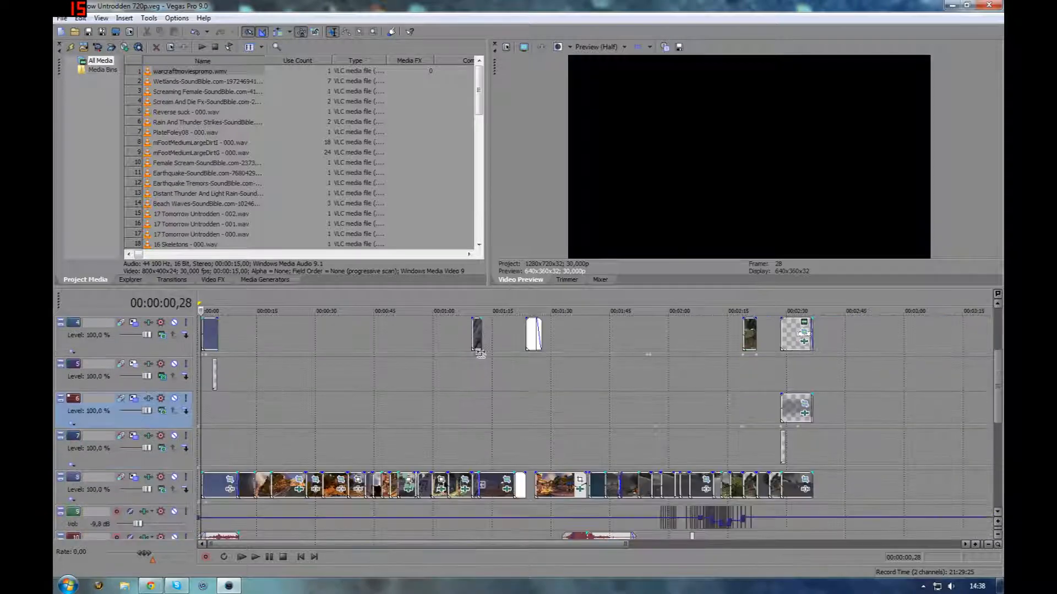
pyautogui.scroll(-1, 444, 353)
pyautogui.scroll(4, 382, 407)
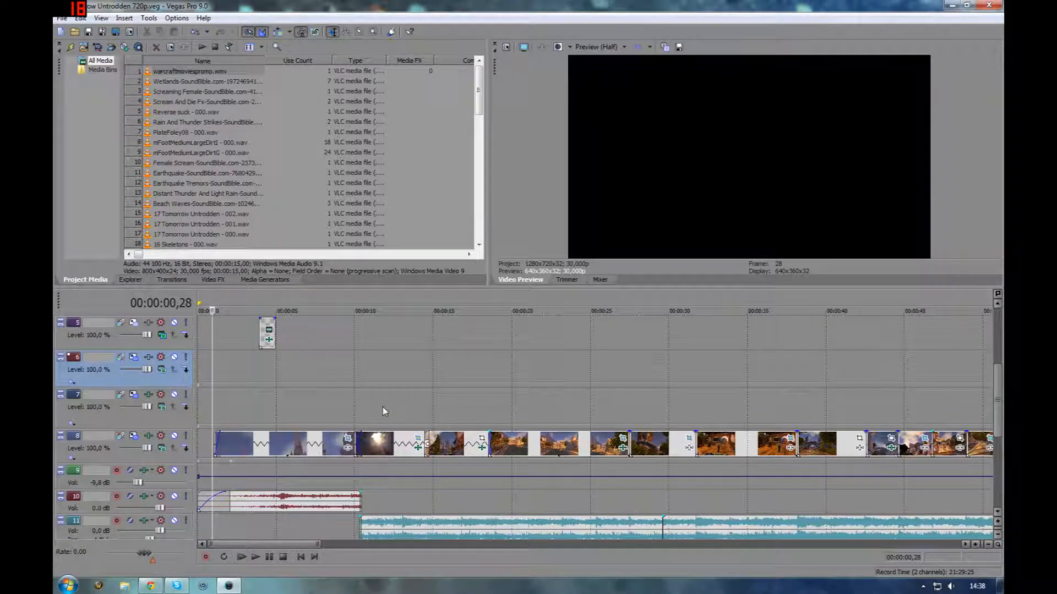
pyautogui.scroll(3, 233, 448)
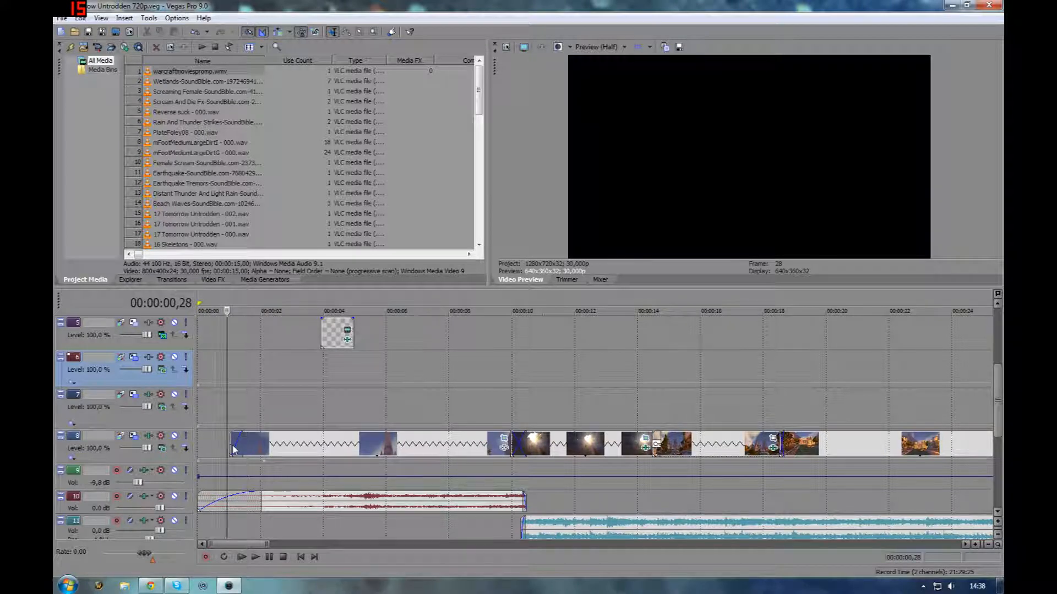
pyautogui.scroll(-4, 233, 448)
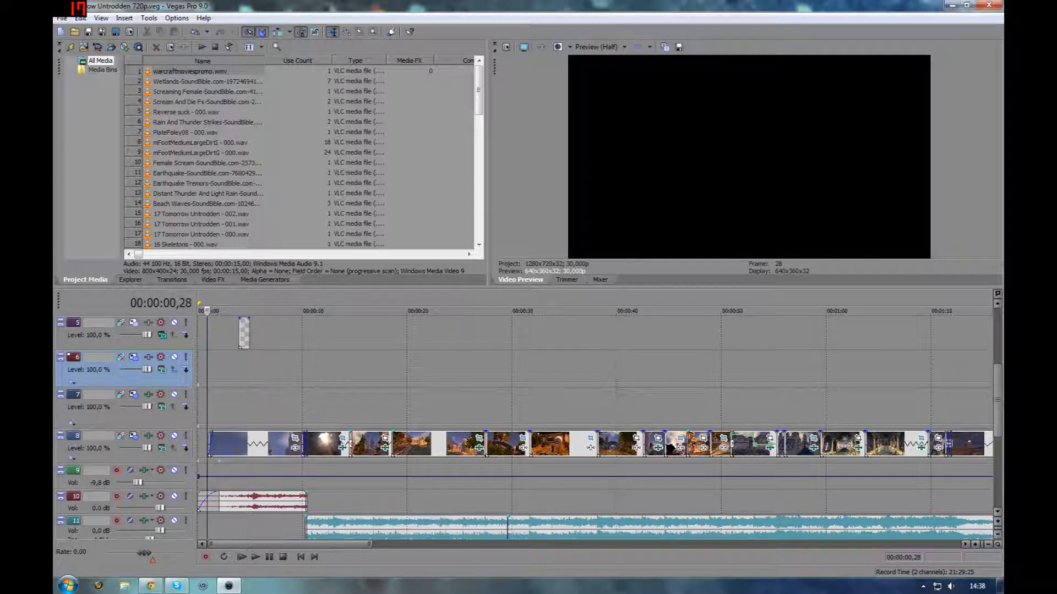
pyautogui.scroll(-4, 456, 443)
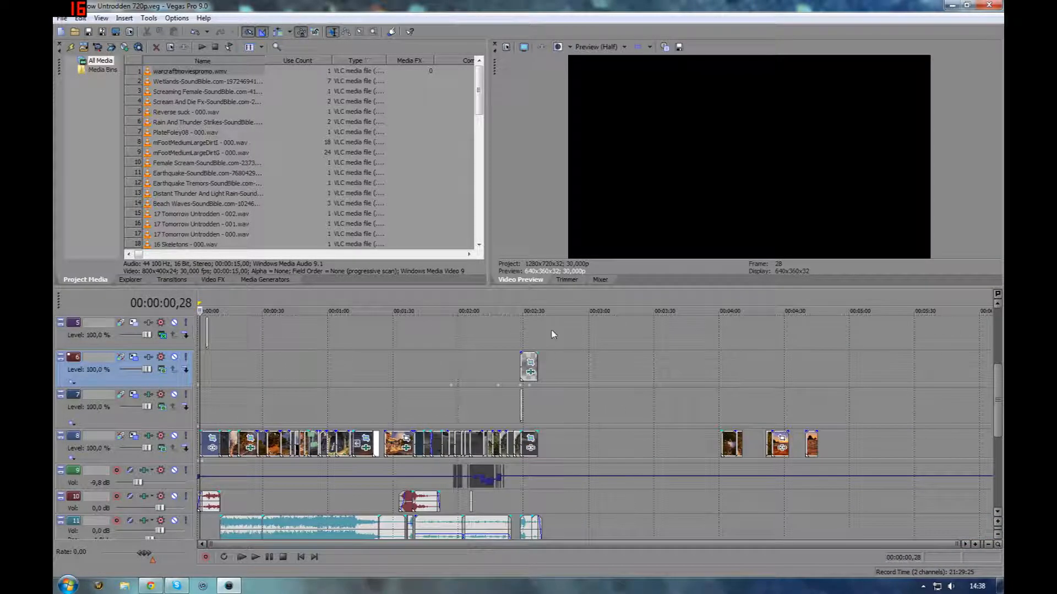
# Enlarge the timeline area and play back the opening of the project
pyautogui.moveTo(570, 285); pyautogui.dragTo(567, 140)
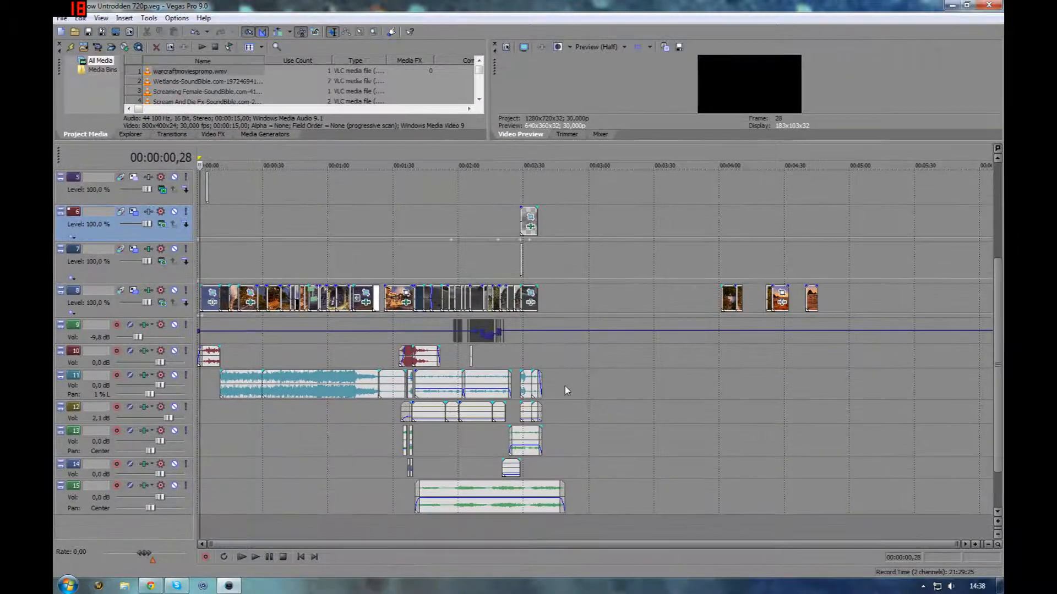
pyautogui.scroll(3, 572, 386)
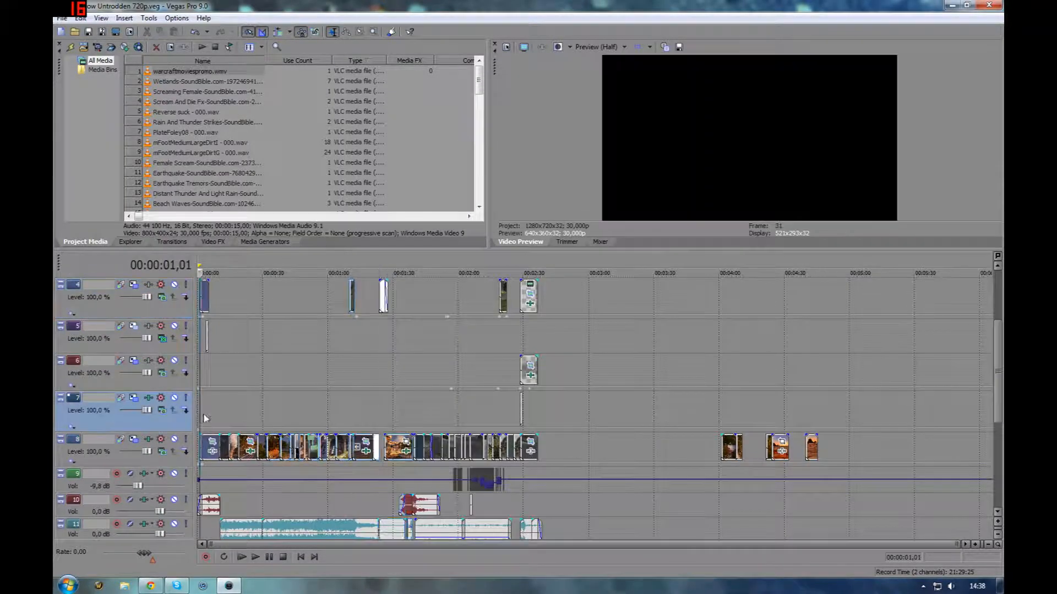
pyautogui.scroll(5, 205, 418)
pyautogui.press('space')
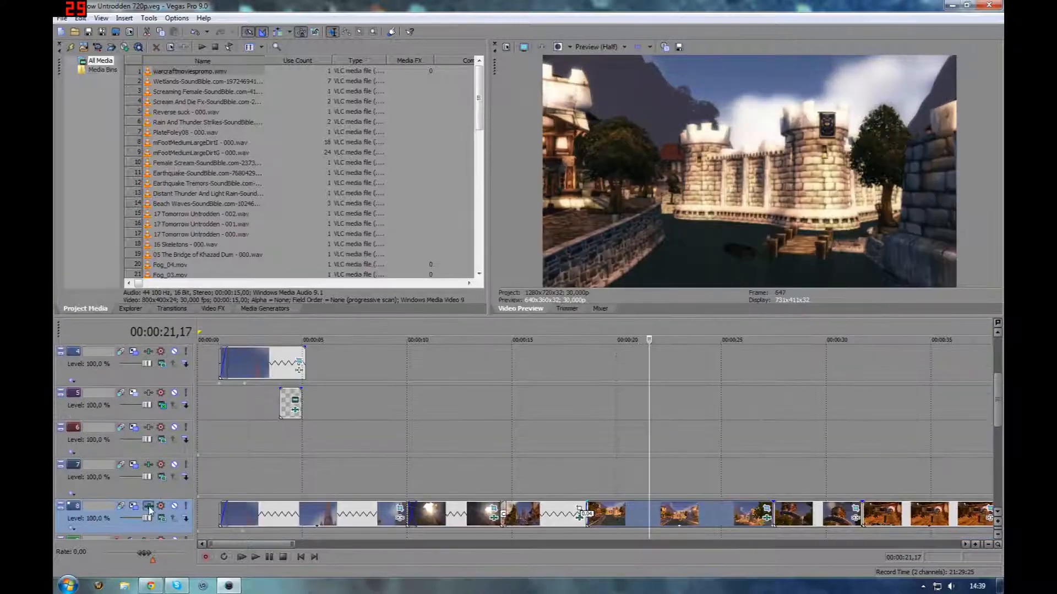
# Open the video track effects of track 8 and scroll through the NewBlue FE Film Pro settings
pyautogui.click(160, 505)
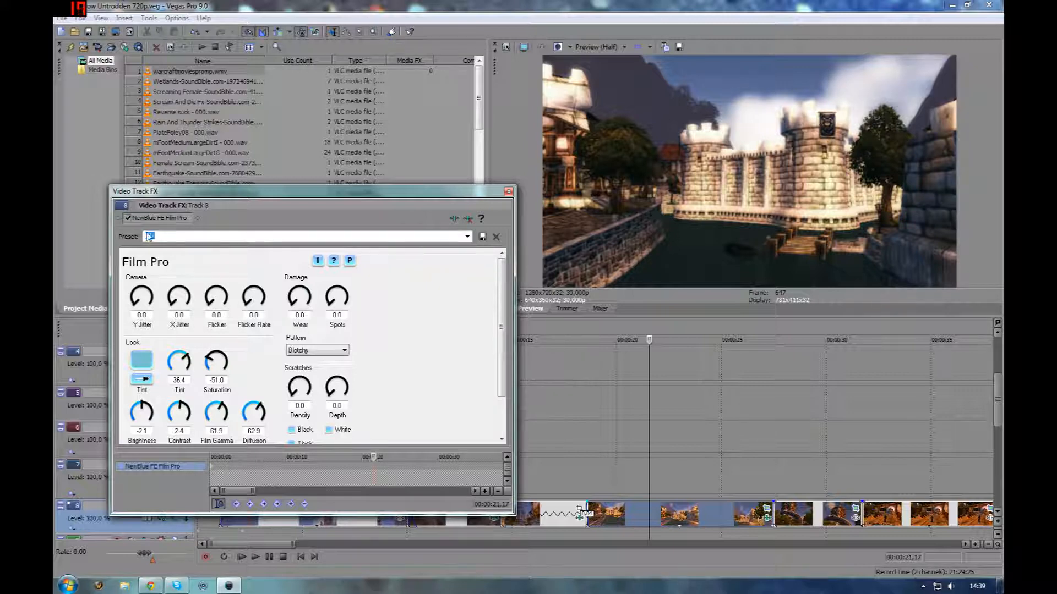
pyautogui.moveTo(502, 326); pyautogui.dragTo(502, 339)
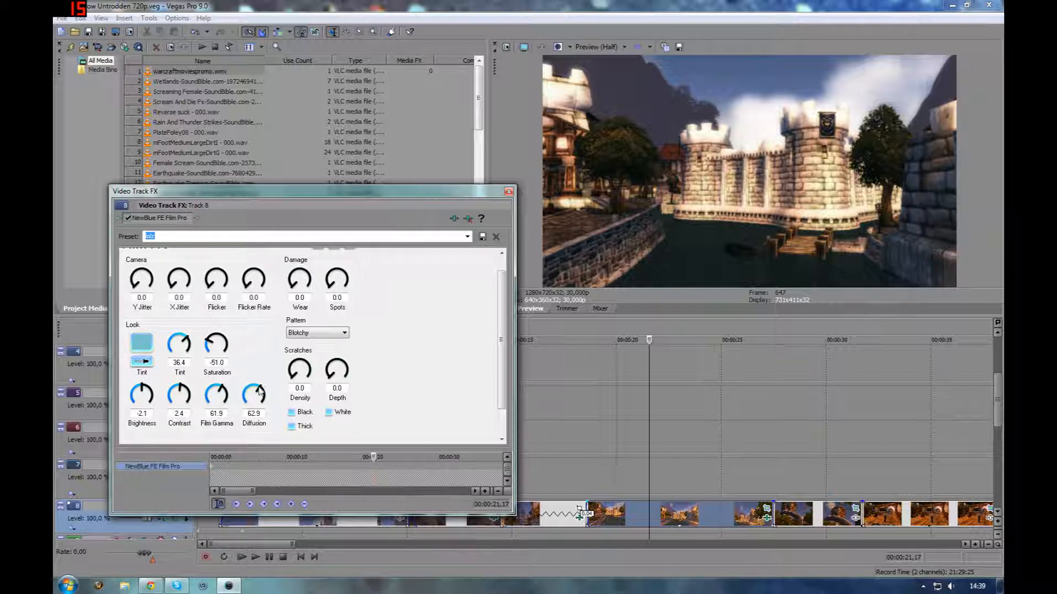
# Toggle the Film Pro effect on and off at several timeline positions to compare the footage with and without it
pyautogui.click(128, 219)
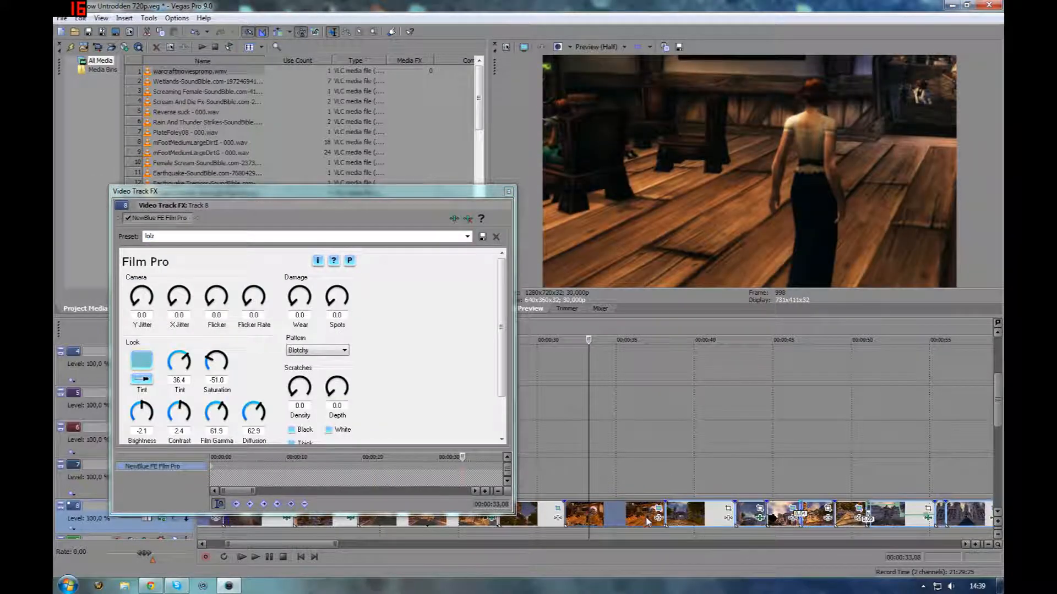
pyautogui.click(644, 520)
pyautogui.click(129, 218)
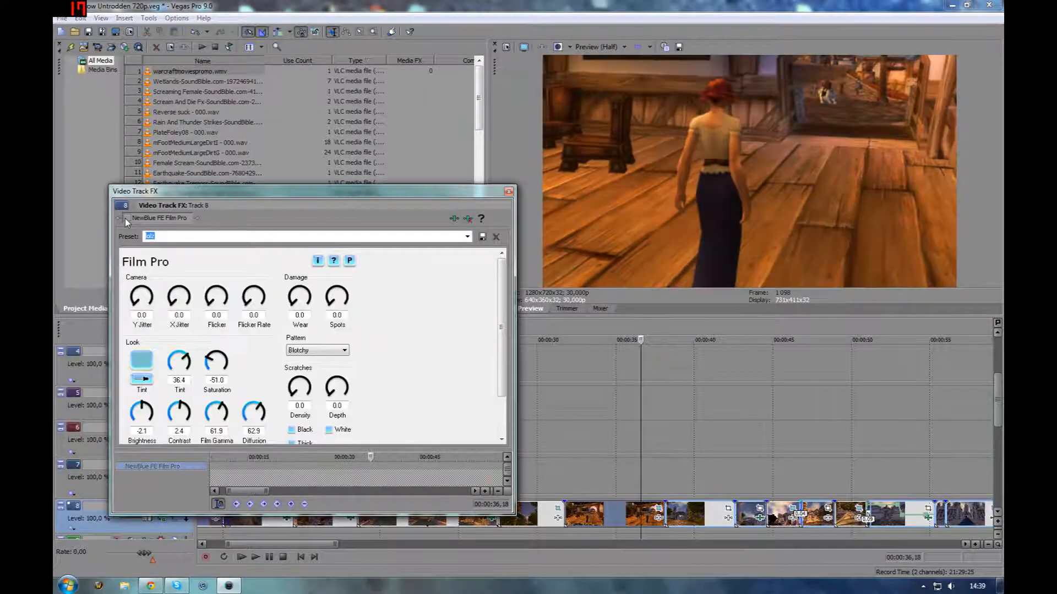
pyautogui.click(128, 219)
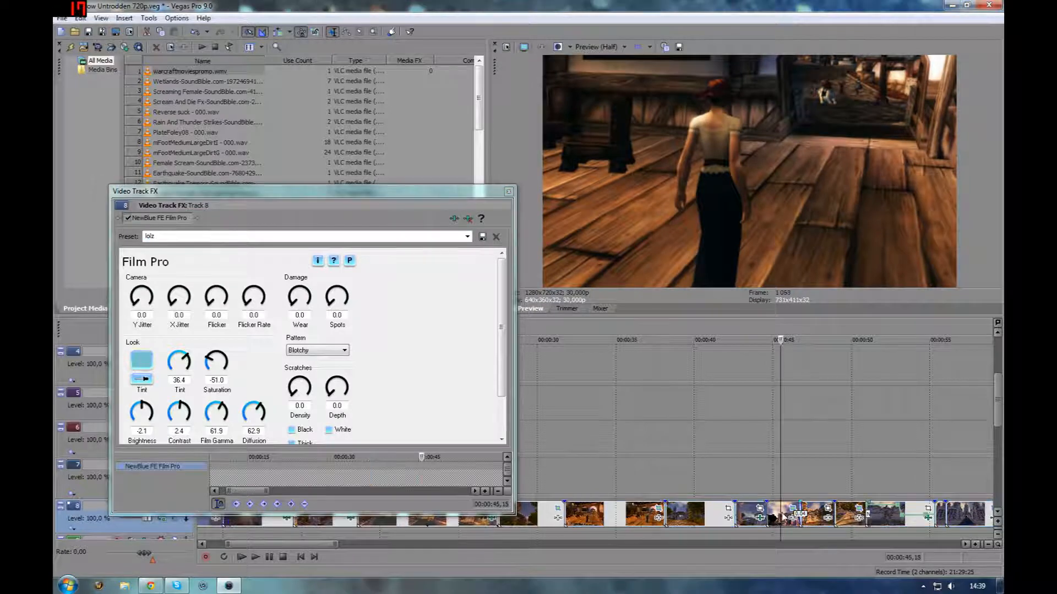
pyautogui.click(781, 520)
pyautogui.click(128, 218)
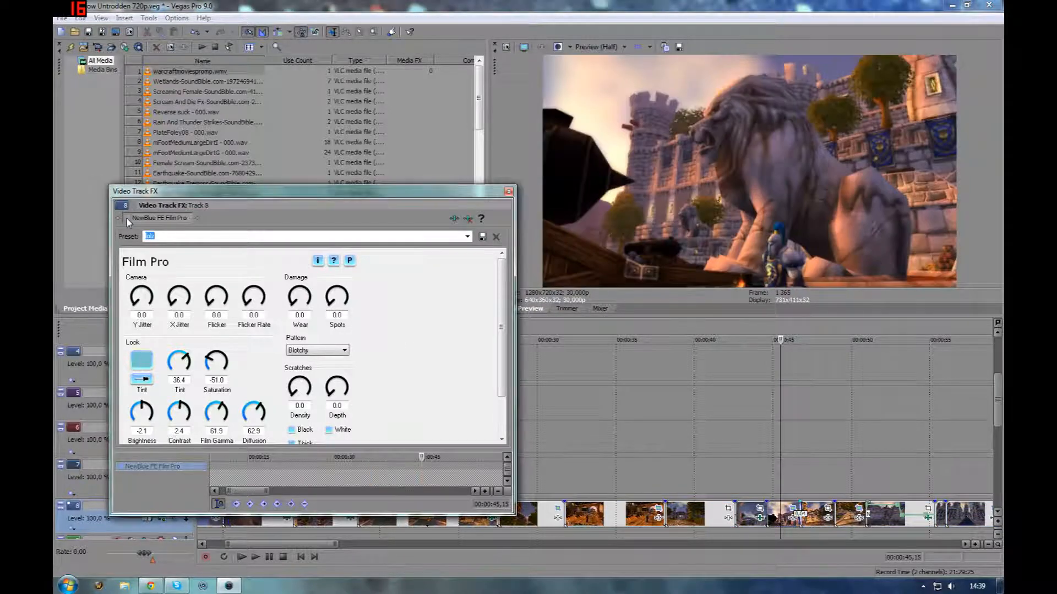
pyautogui.click(127, 219)
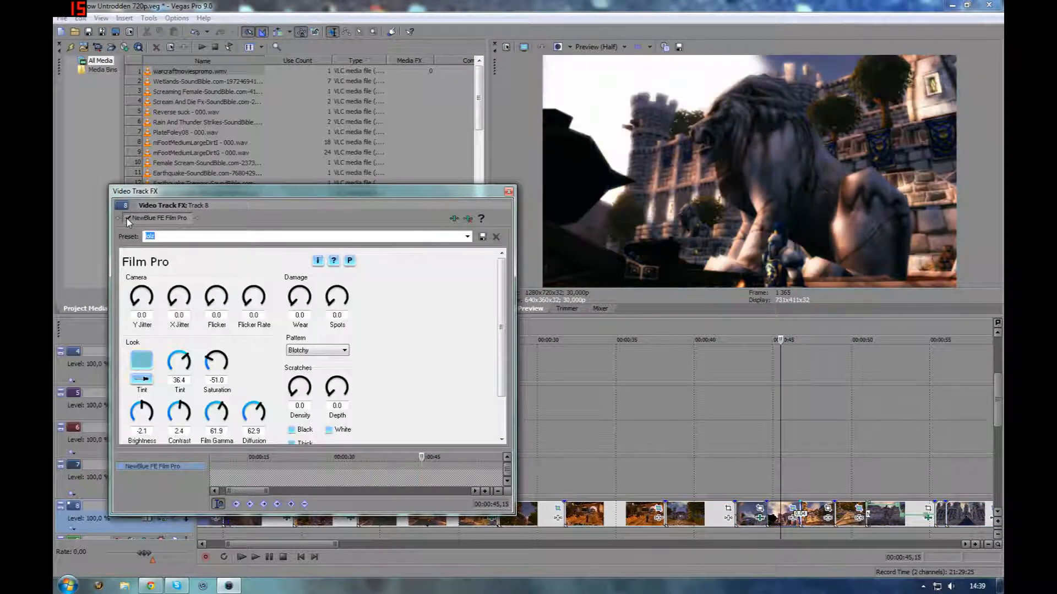
pyautogui.click(892, 520)
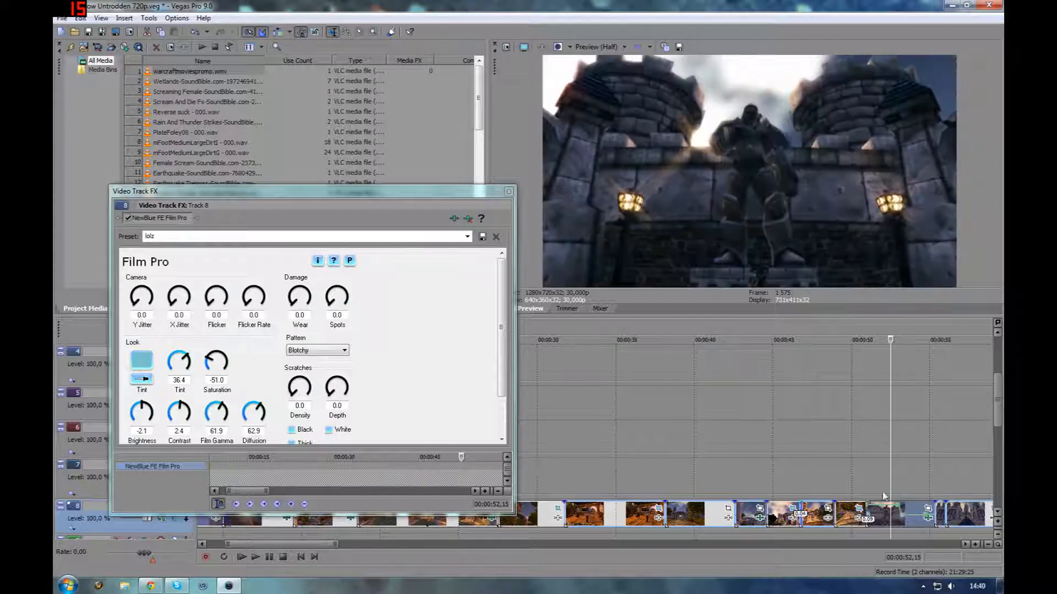
pyautogui.scroll(-1, 869, 488)
pyautogui.click(128, 219)
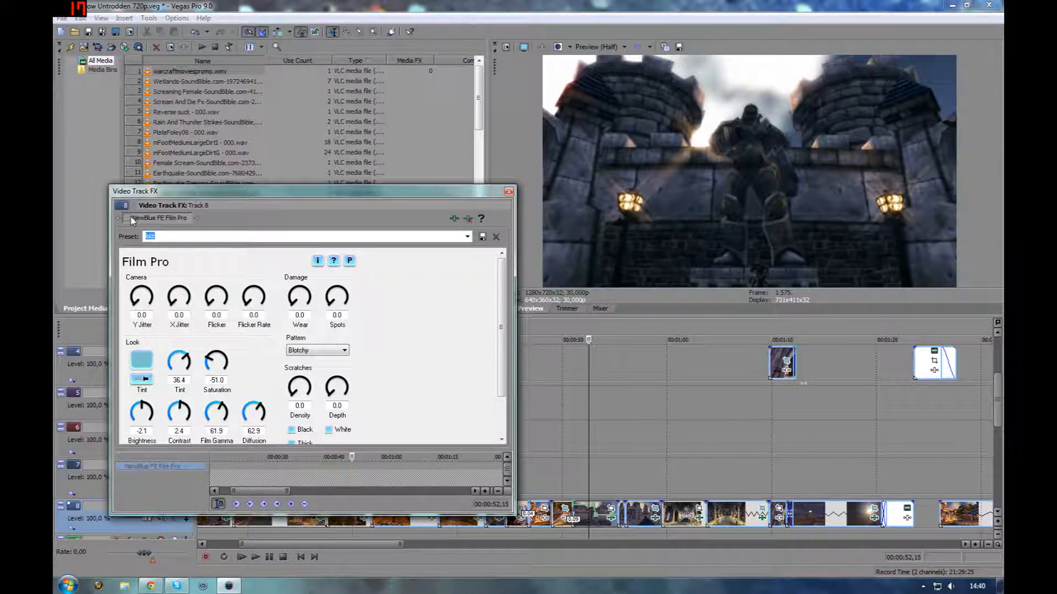
pyautogui.click(129, 218)
pyautogui.click(641, 521)
pyautogui.click(129, 219)
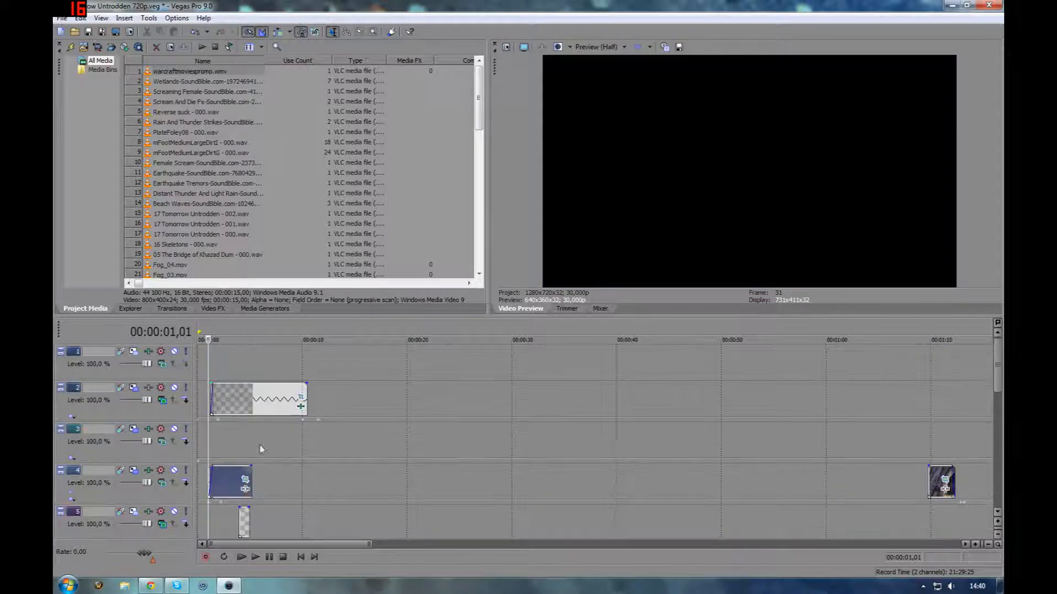
# Scroll through the tracks and resize the timeline area to show the opening events
pyautogui.scroll(-1, 236, 410)
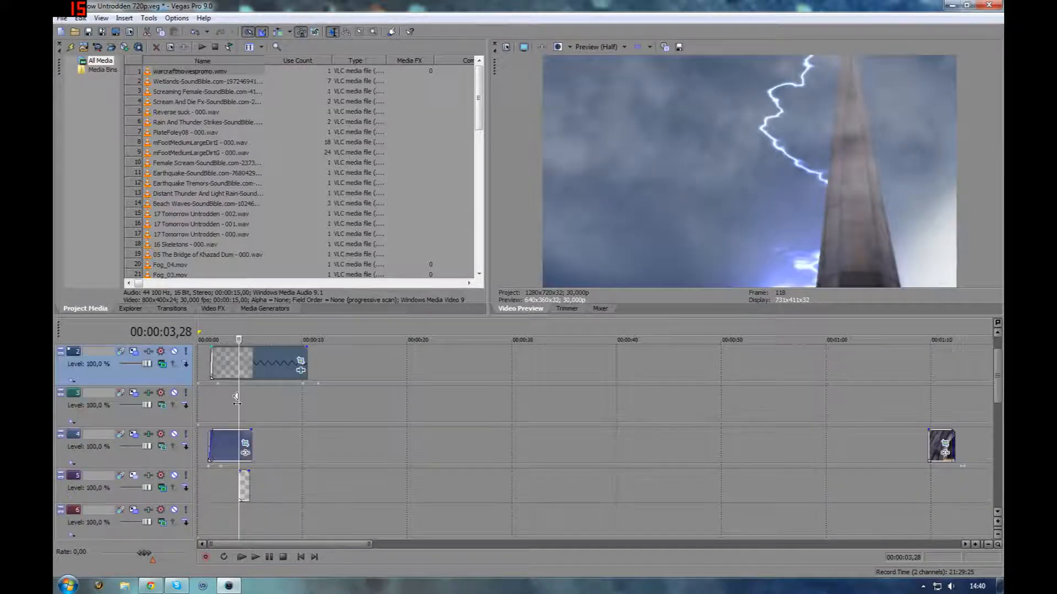
pyautogui.scroll(-4, 236, 412)
pyautogui.scroll(3, 251, 449)
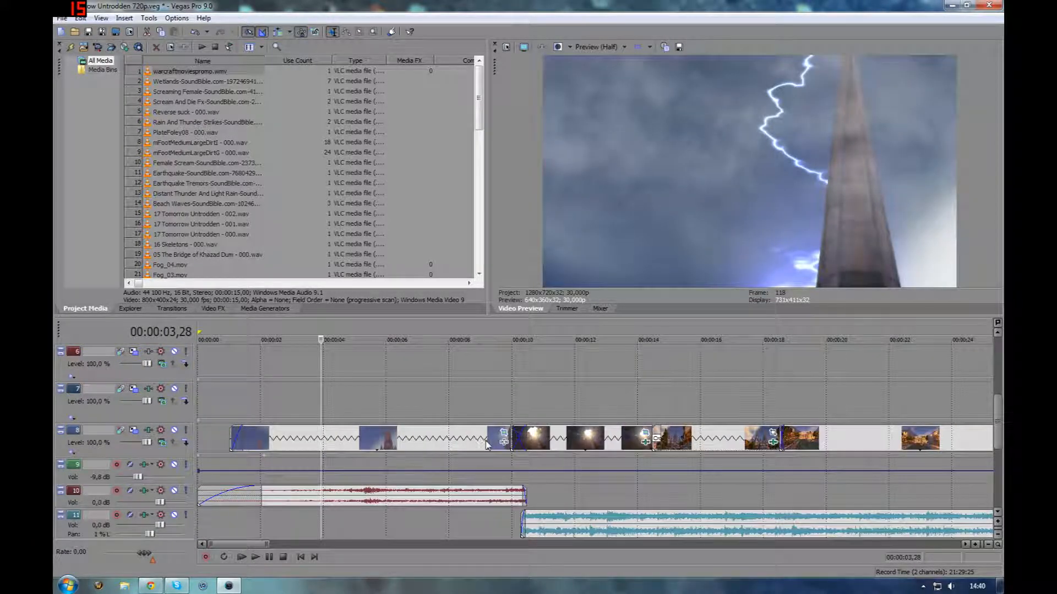
pyautogui.scroll(5, 492, 439)
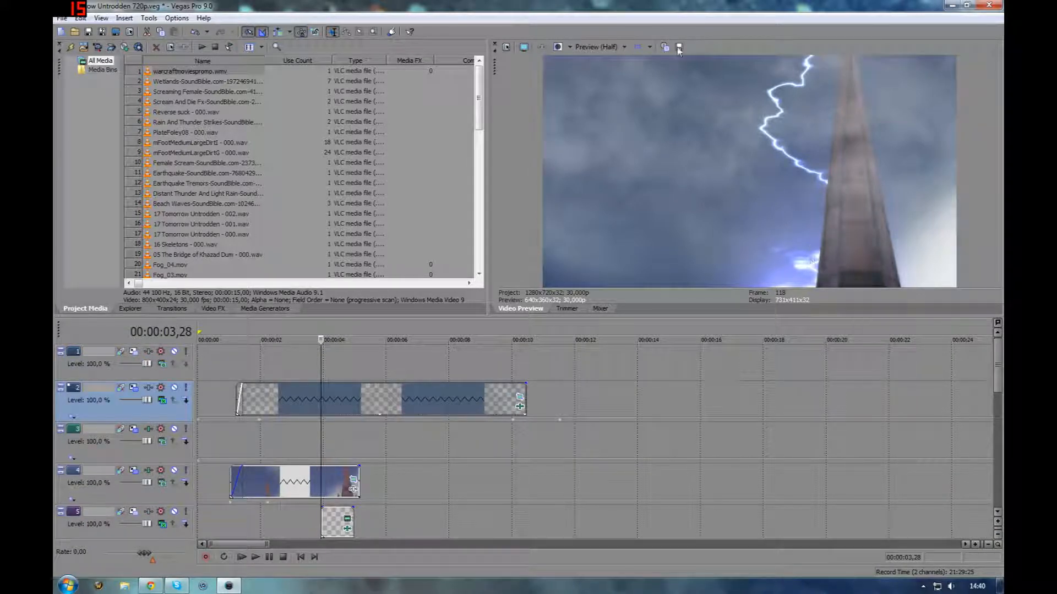
pyautogui.scroll(-3, 329, 440)
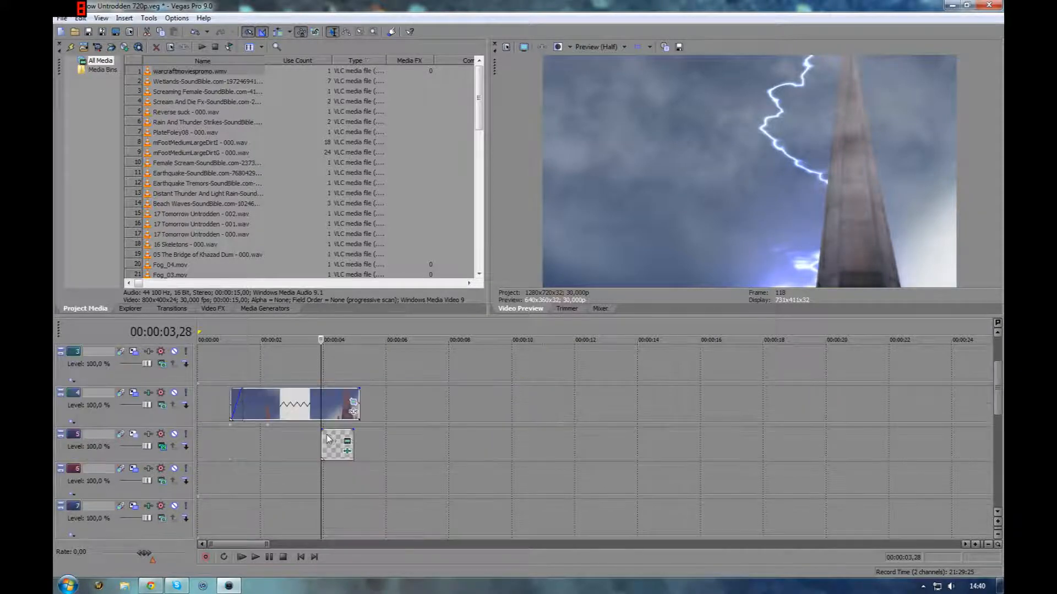
pyautogui.moveTo(451, 315); pyautogui.dragTo(451, 211)
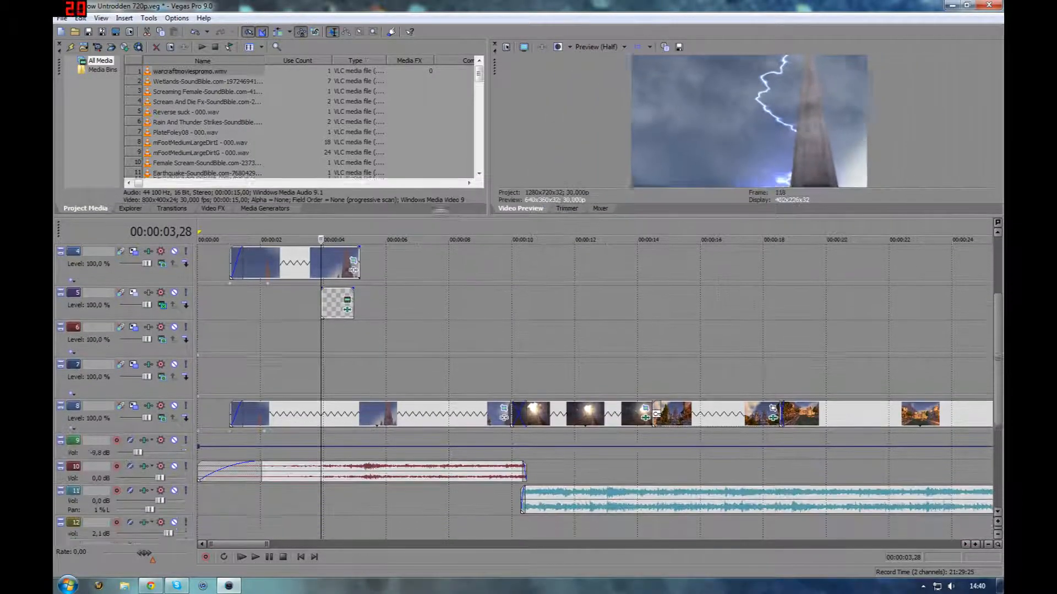
# Open the Pan/Crop of the spire clip on track 8 to view its triangular mask, then close it
pyautogui.click(301, 412)
pyautogui.click(504, 407)
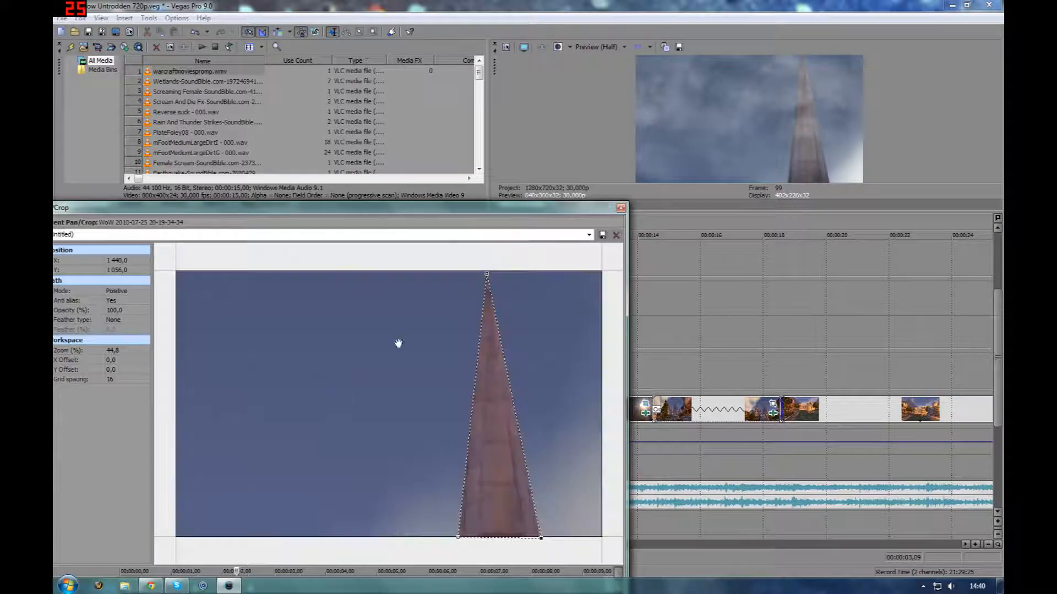
pyautogui.moveTo(458, 215); pyautogui.dragTo(528, 157)
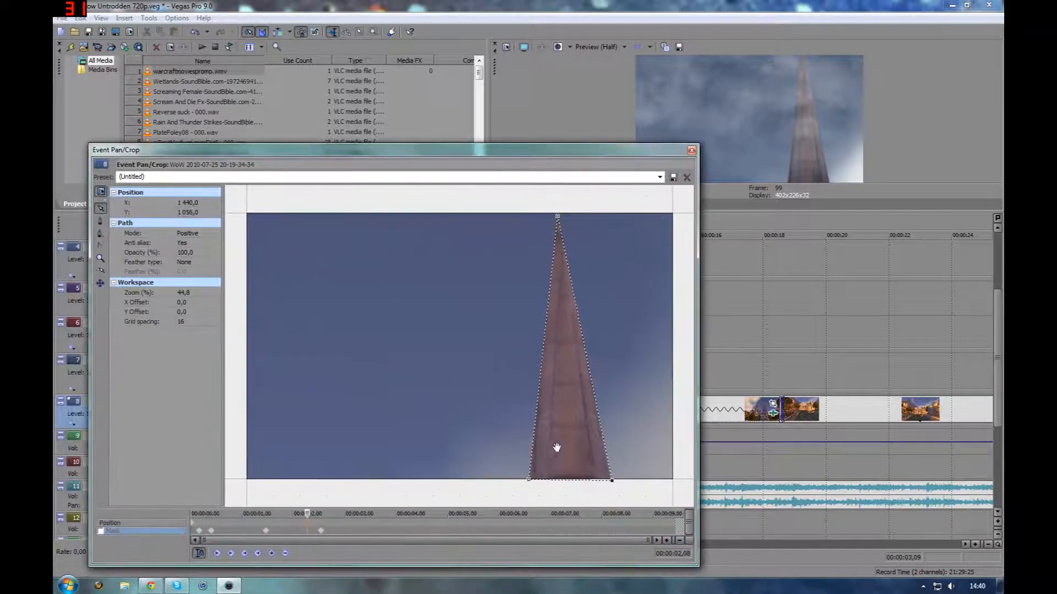
pyautogui.click(691, 150)
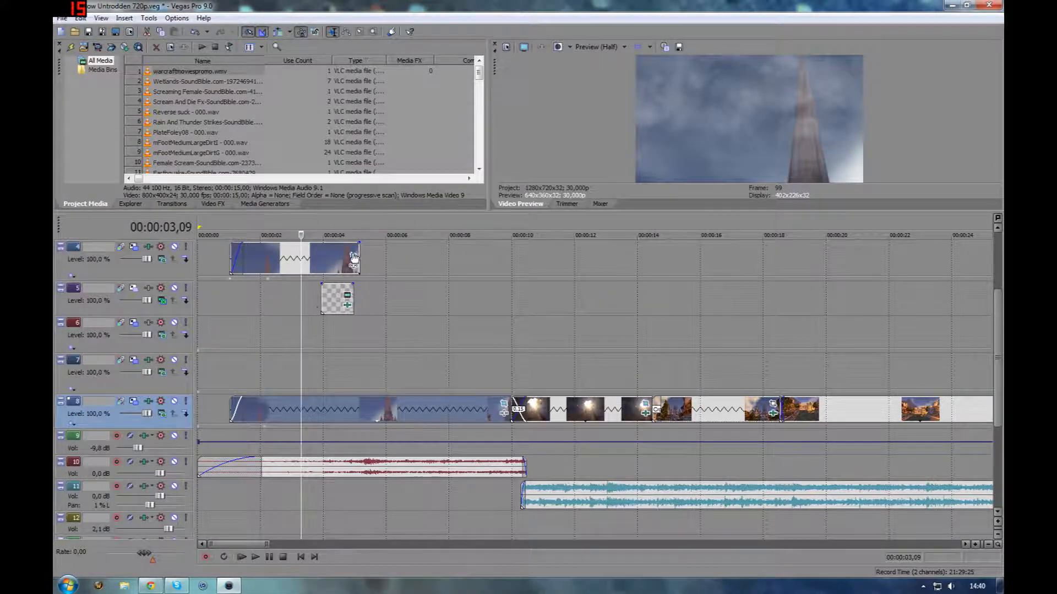
# Reopen the spire clip's Pan/Crop, step through each mask keyframe to inspect the animated mask, and close it
pyautogui.click(353, 255)
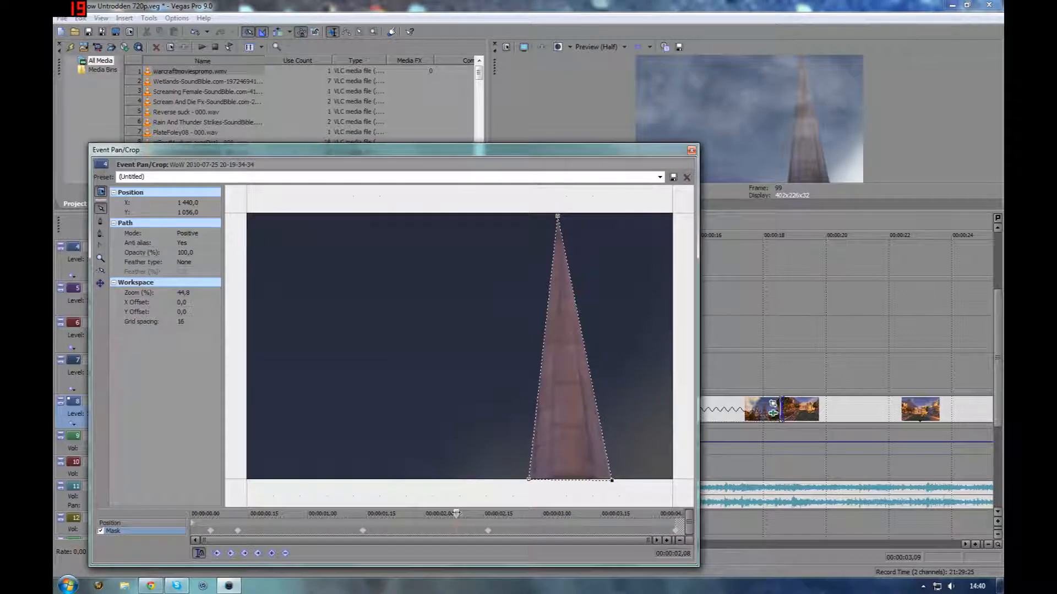
pyautogui.moveTo(456, 513); pyautogui.dragTo(402, 514)
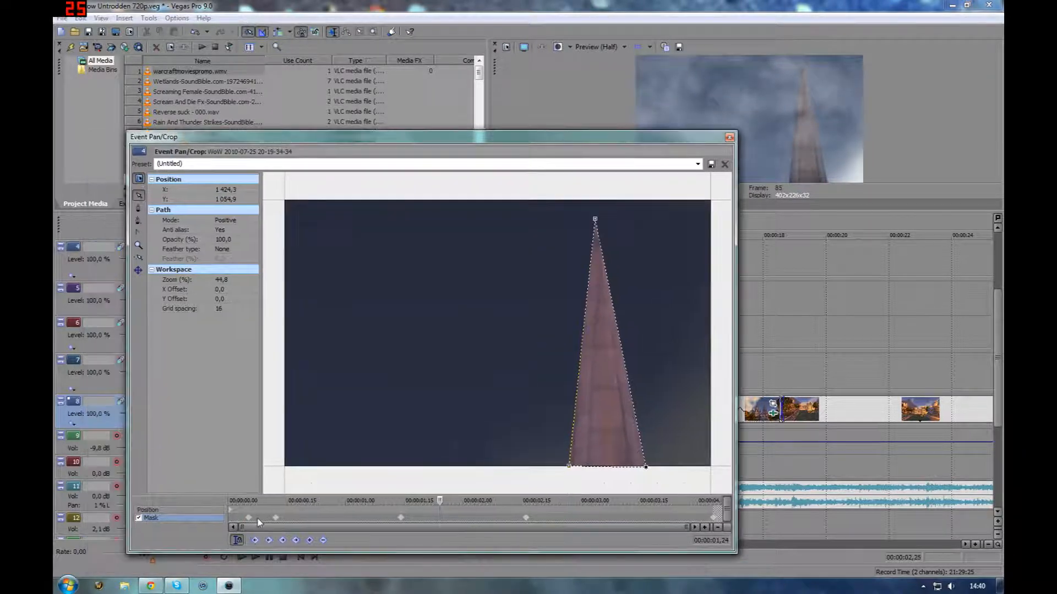
pyautogui.click(249, 518)
pyautogui.click(275, 518)
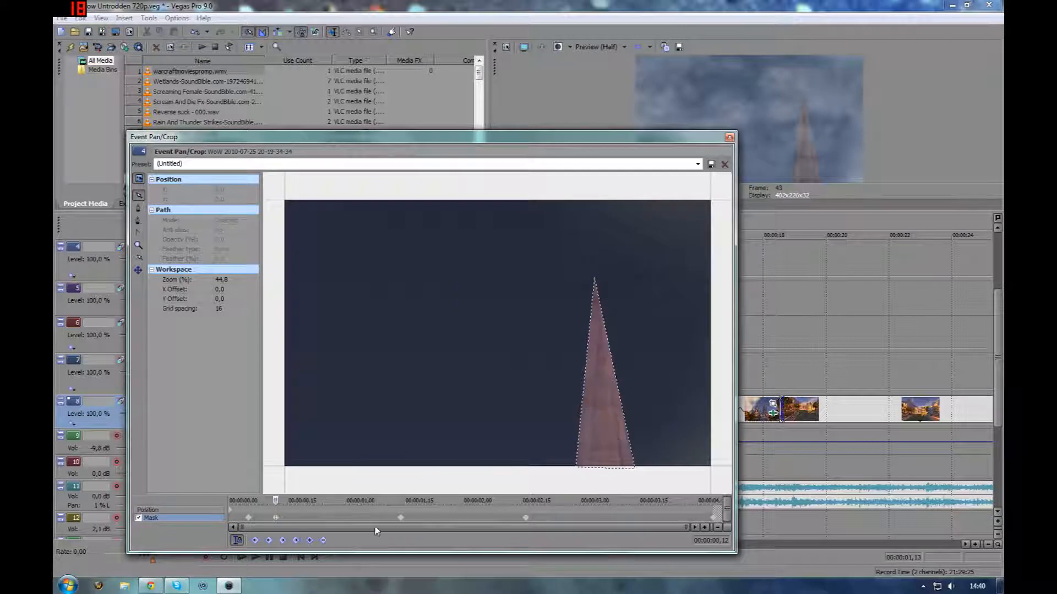
pyautogui.click(400, 518)
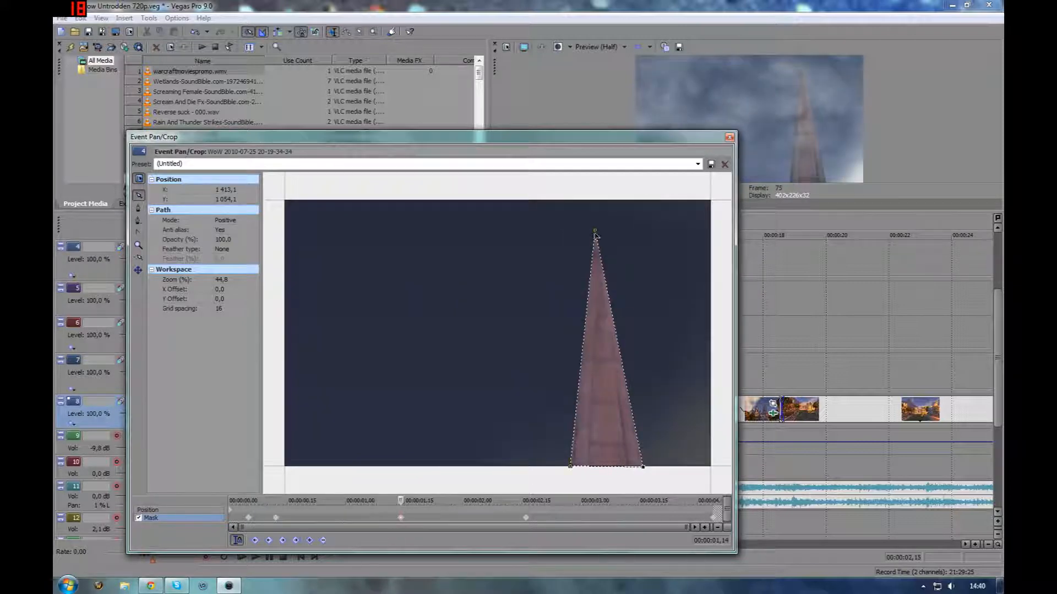
pyautogui.click(526, 519)
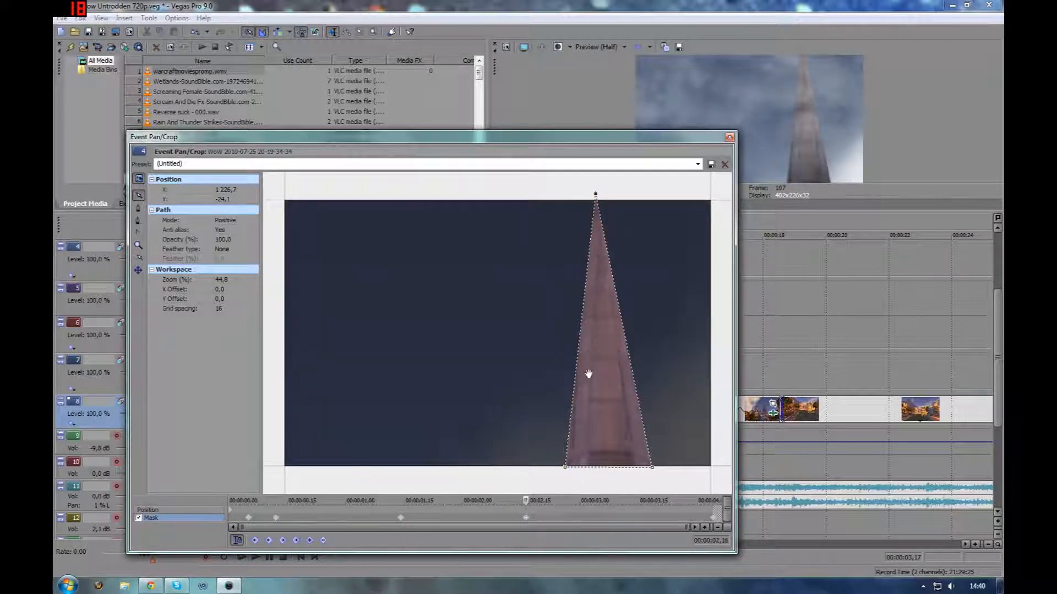
pyautogui.click(713, 518)
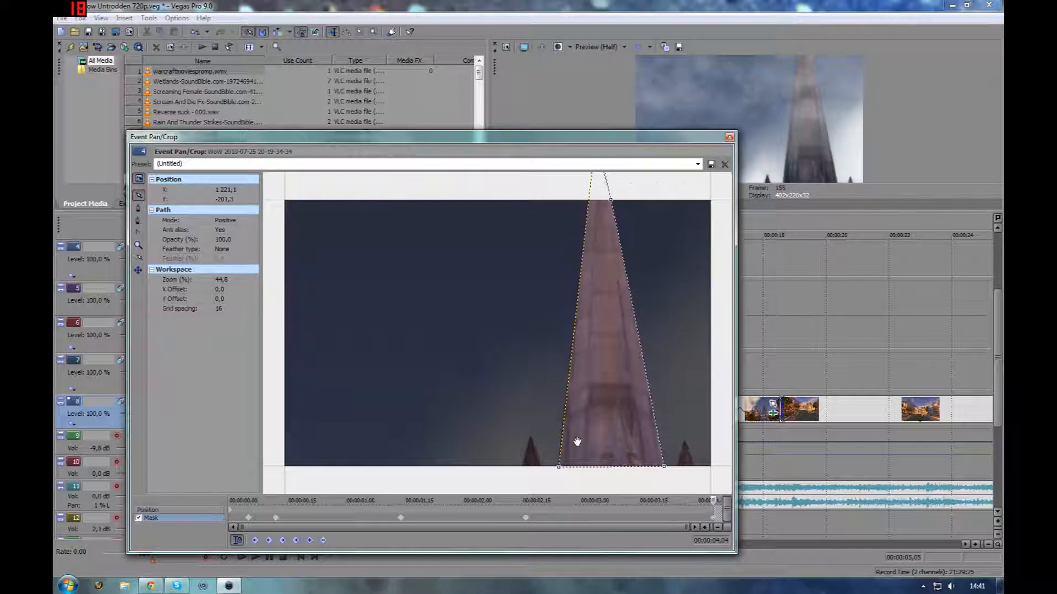
pyautogui.click(729, 137)
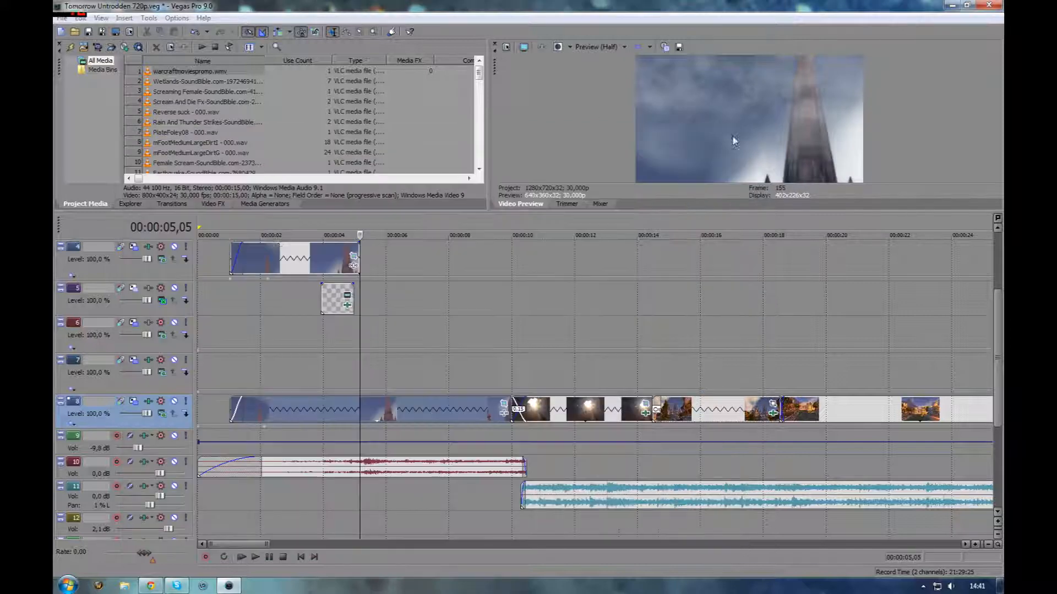
# Zoom in on the checkerboard event on track 5 and browse the Media Generators categories to the Noise Texture presets
pyautogui.click(332, 308)
pyautogui.scroll(4, 327, 363)
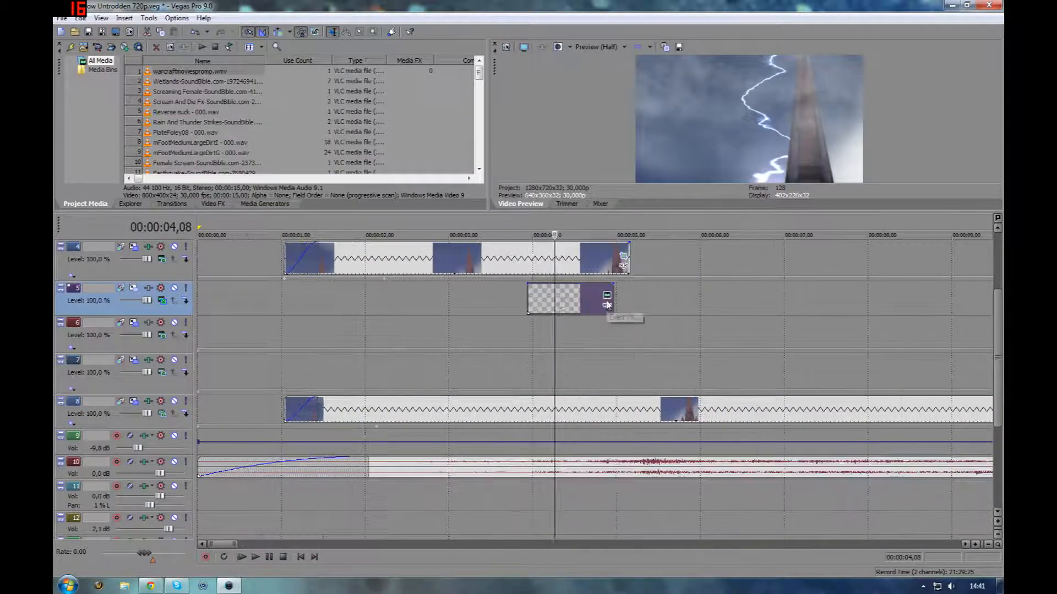
pyautogui.click(265, 203)
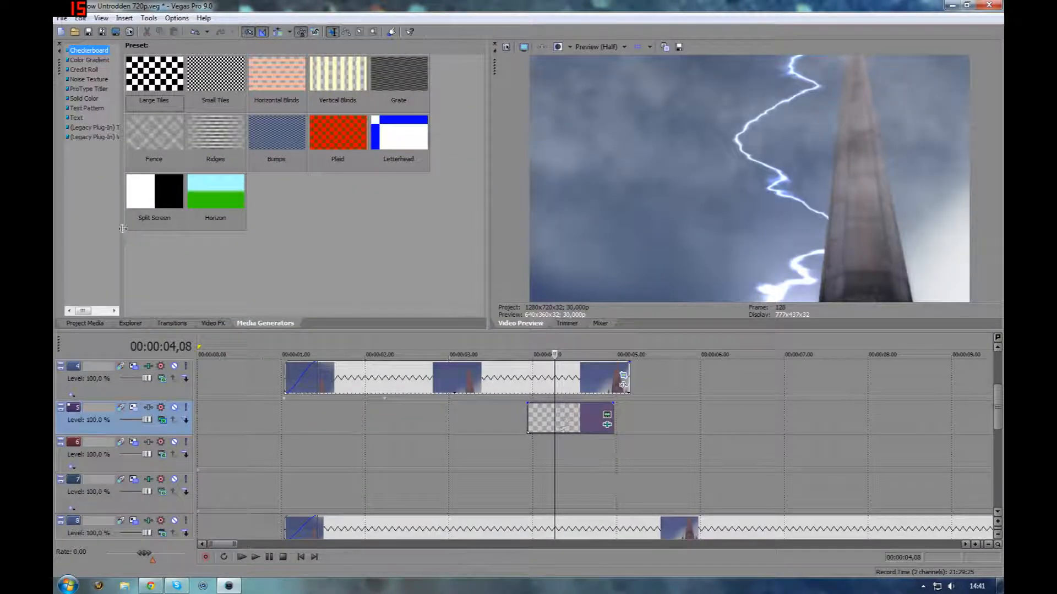
pyautogui.moveTo(123, 229); pyautogui.dragTo(159, 231)
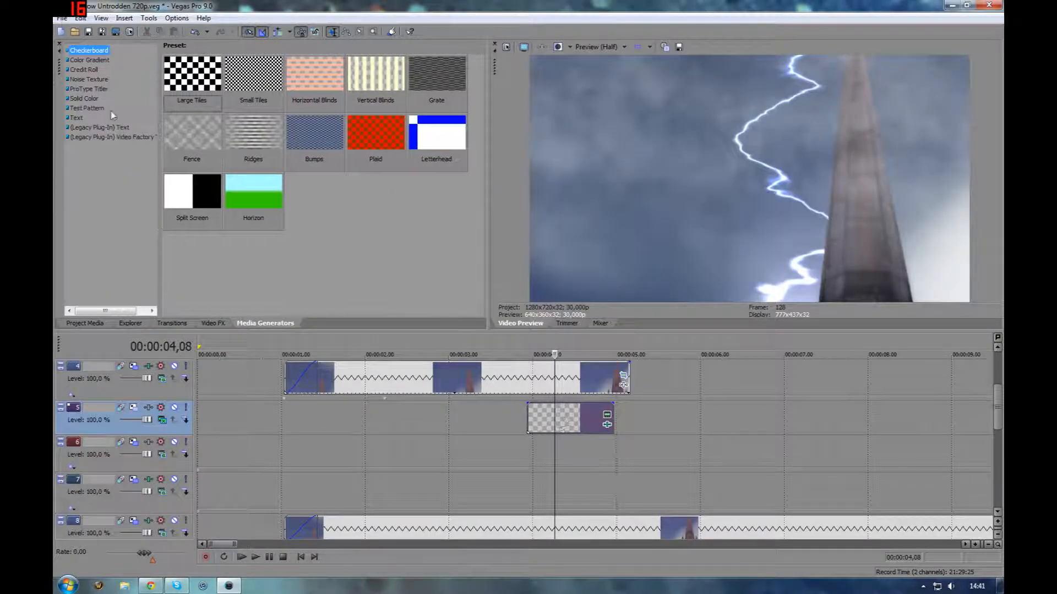
pyautogui.click(90, 60)
pyautogui.click(84, 70)
pyautogui.click(82, 79)
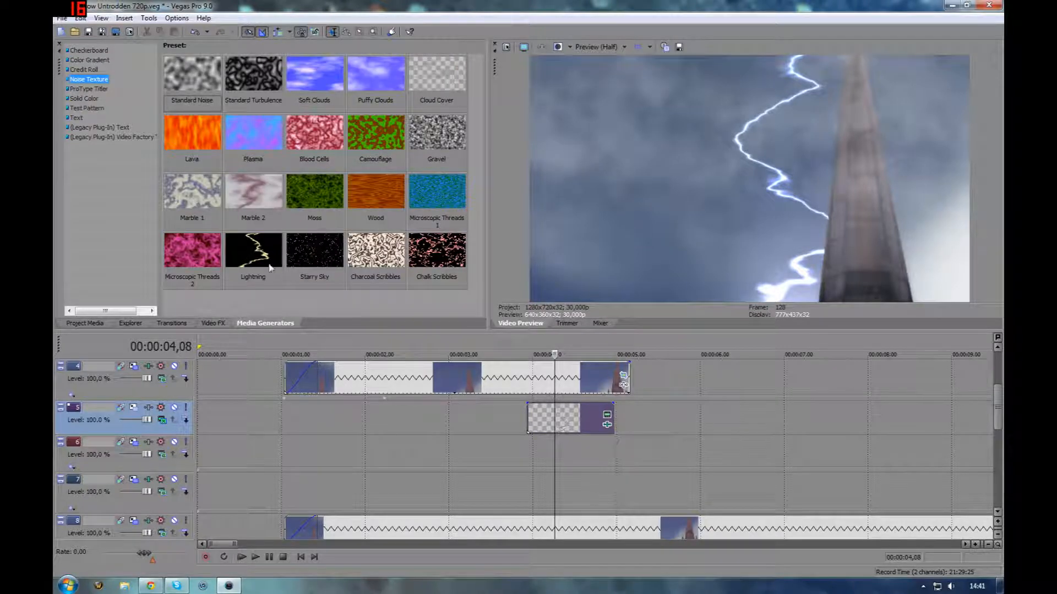
# Try adding the Lightning noise texture preset to track 5, close its settings, and delete the added event
pyautogui.moveTo(261, 257); pyautogui.dragTo(648, 421)
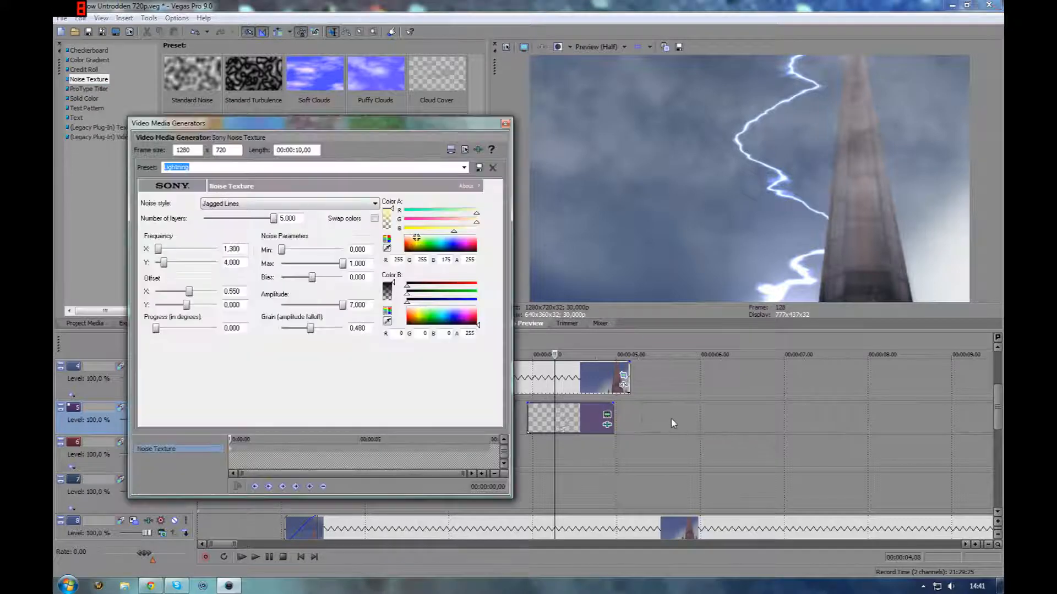
pyautogui.click(514, 116)
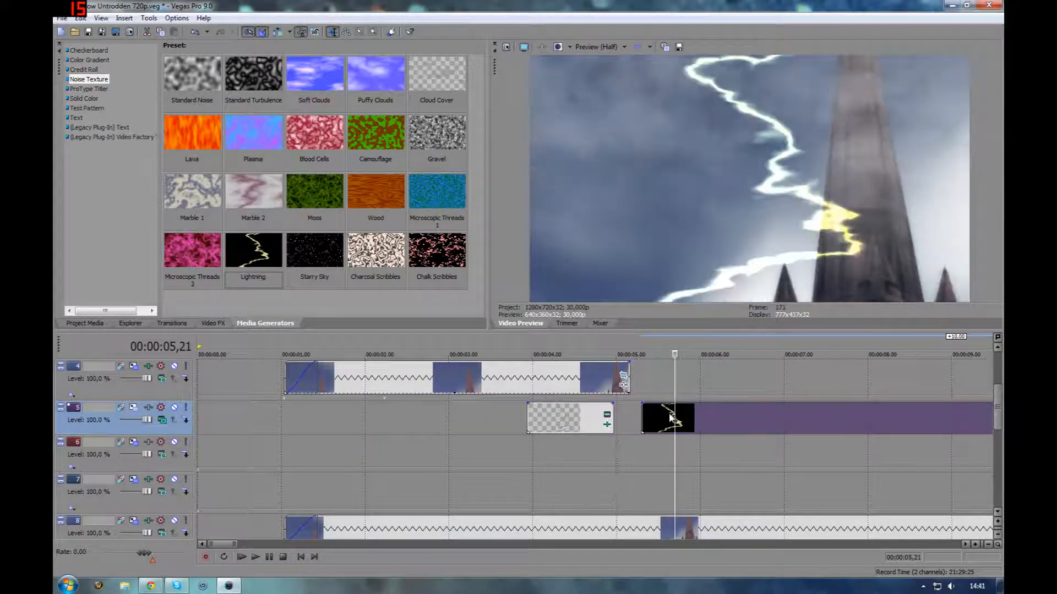
pyautogui.press('Delete')
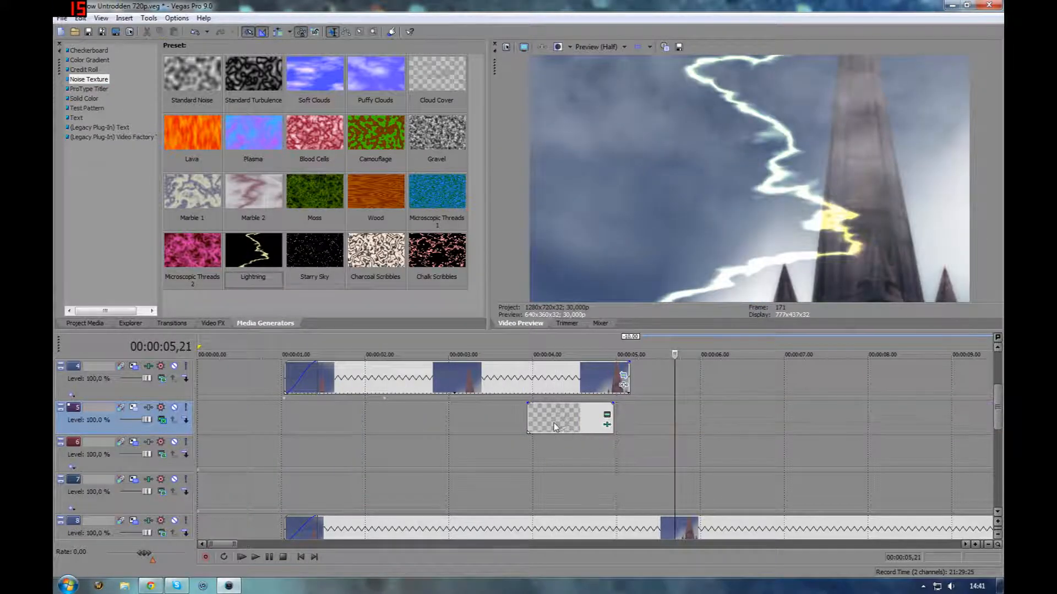
# Open the Glow effect on the lightning event in track 5 and toggle it off and back on
pyautogui.click(555, 423)
pyautogui.click(607, 424)
pyautogui.click(128, 218)
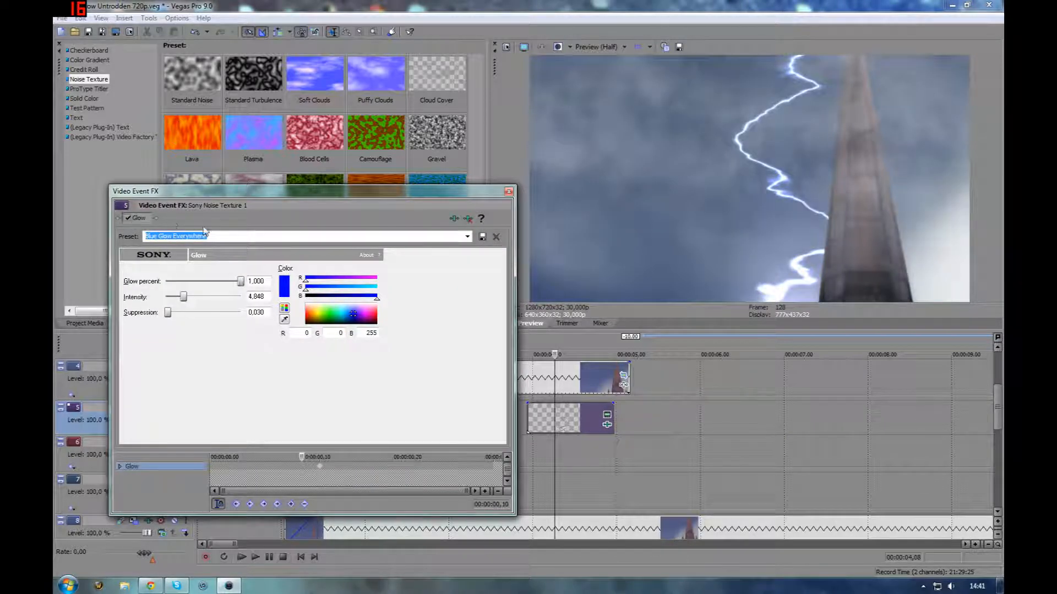
pyautogui.click(130, 218)
# Open the lightning event's Noise Texture generator settings and scrub through its keyframes
pyautogui.click(607, 414)
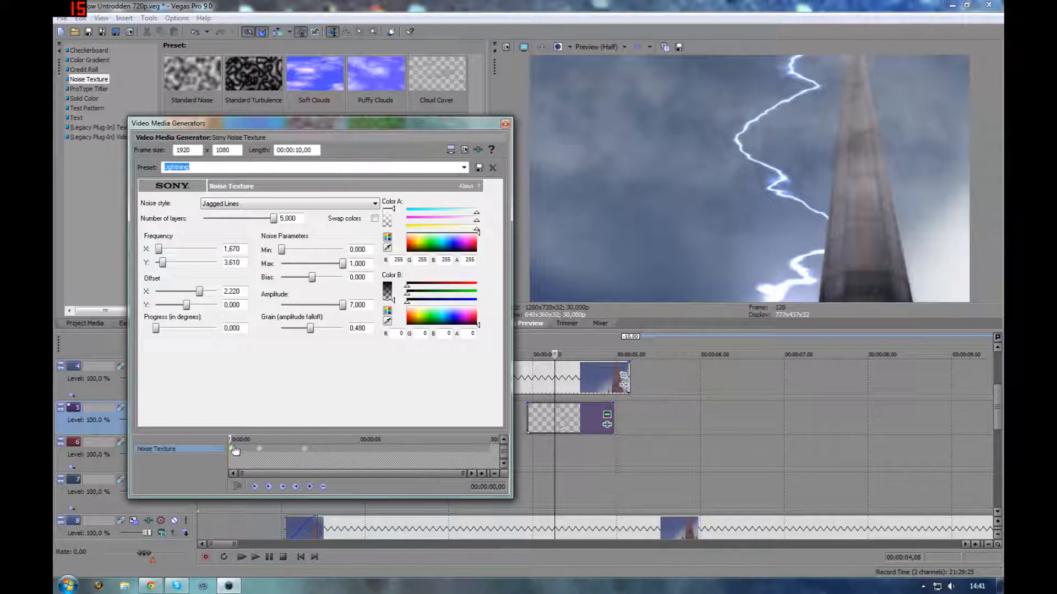
pyautogui.moveTo(233, 452); pyautogui.dragTo(310, 449)
pyautogui.moveTo(523, 448); pyautogui.dragTo(567, 446)
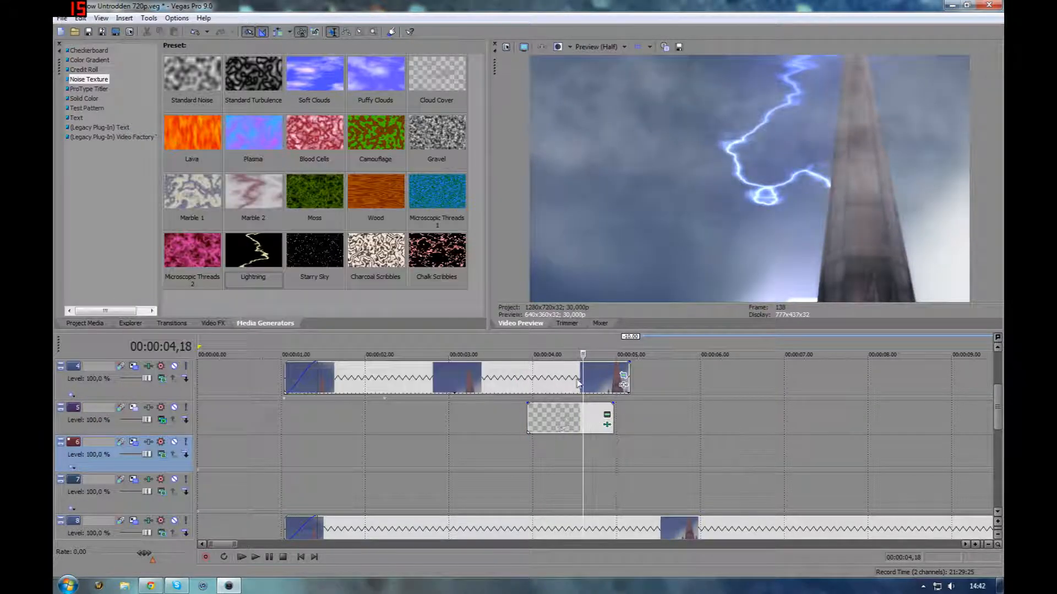
# Mute and unmute track 2 to compare the spire shot with and without its fog overlay
pyautogui.scroll(-2, 567, 408)
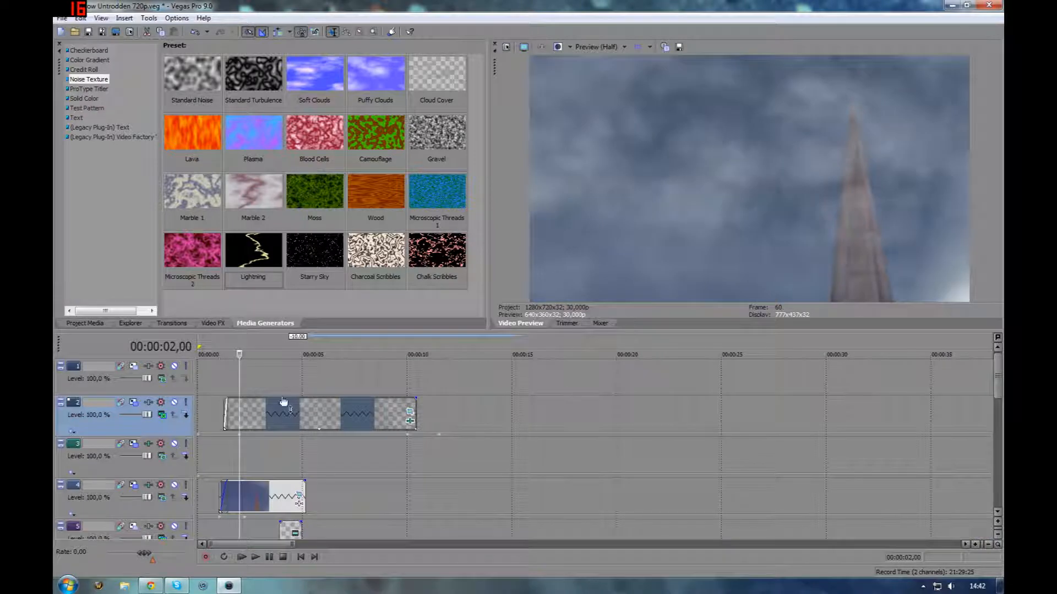
pyautogui.scroll(2, 328, 406)
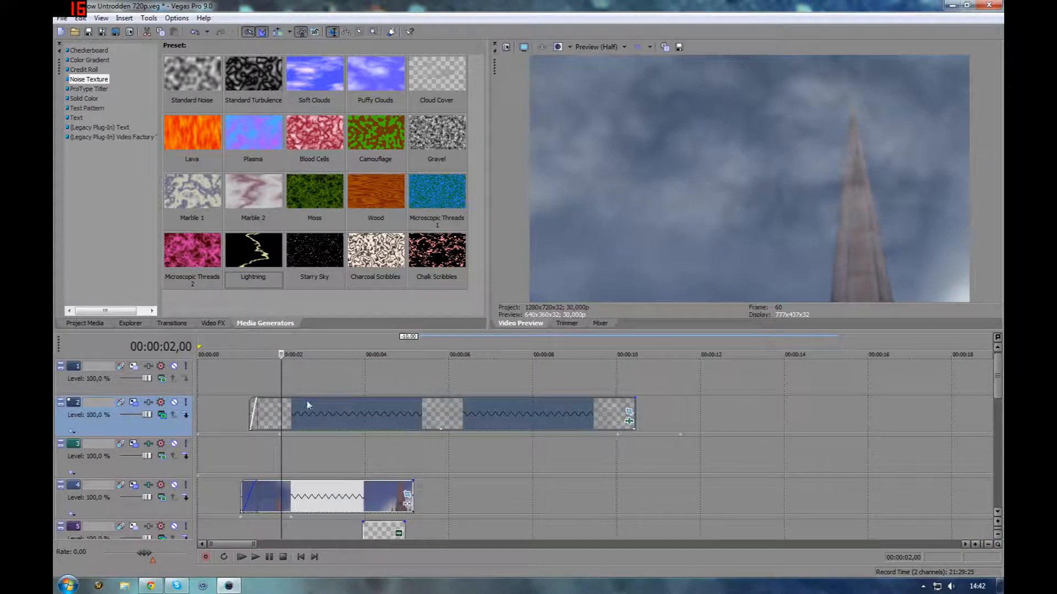
pyautogui.click(174, 405)
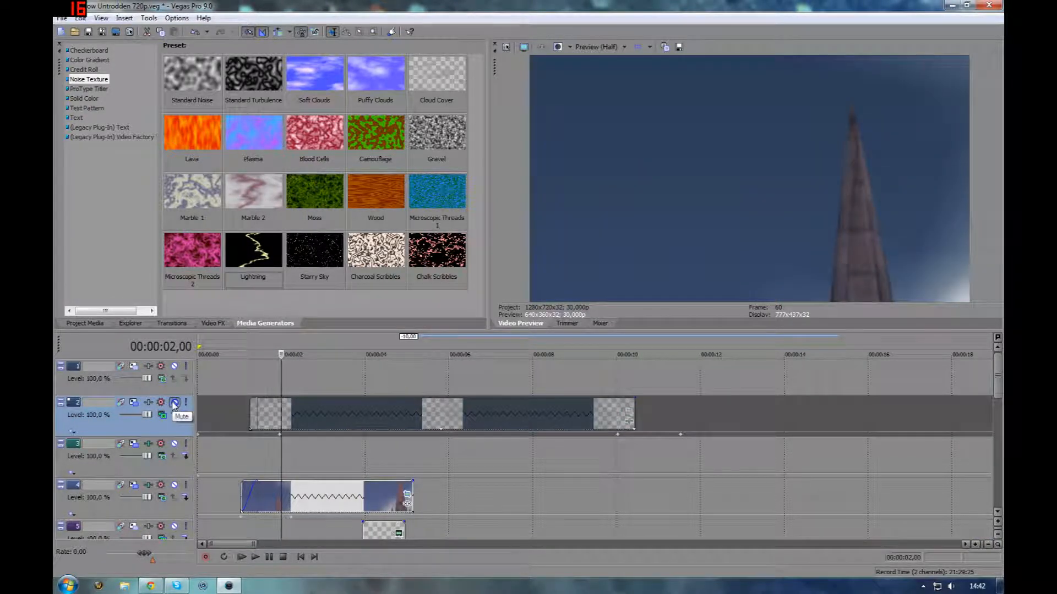
pyautogui.click(174, 404)
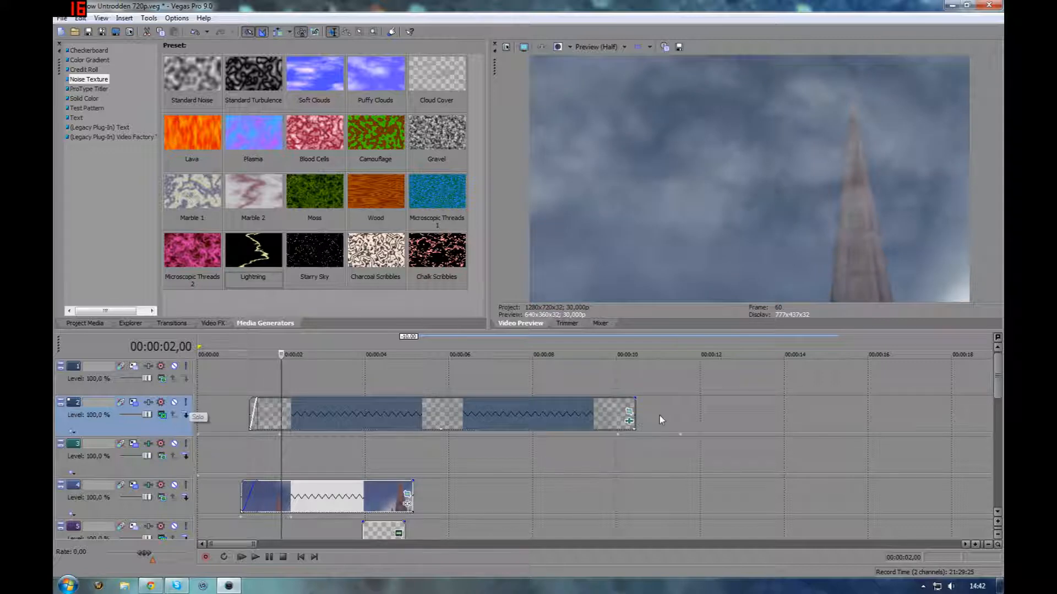
# Scrub through the fog event on track 2 at several positions to preview the overlay
pyautogui.click(305, 414)
pyautogui.click(307, 414)
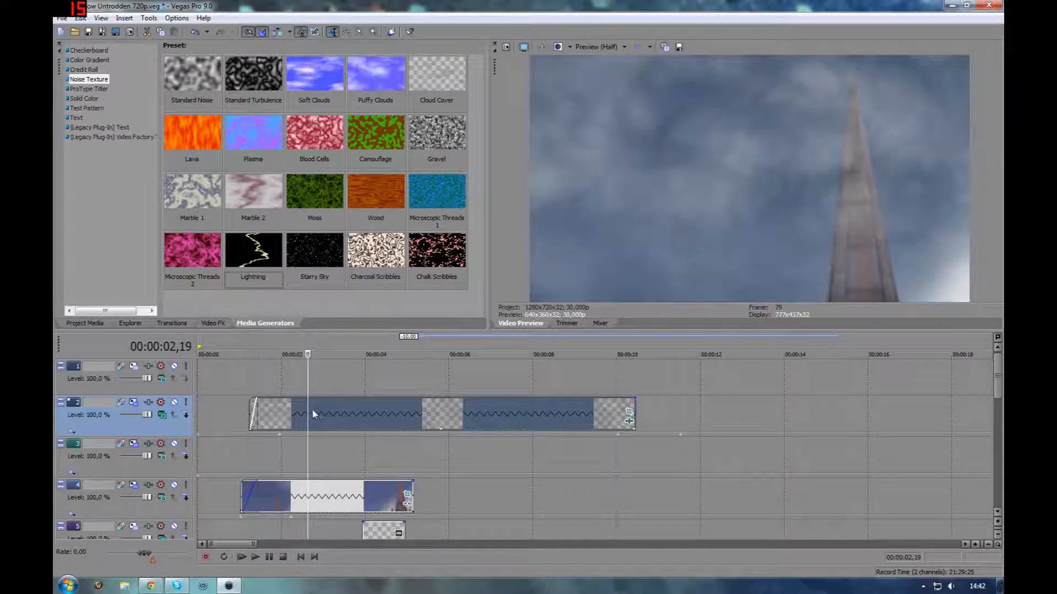
pyautogui.click(278, 415)
pyautogui.click(273, 416)
pyautogui.click(270, 418)
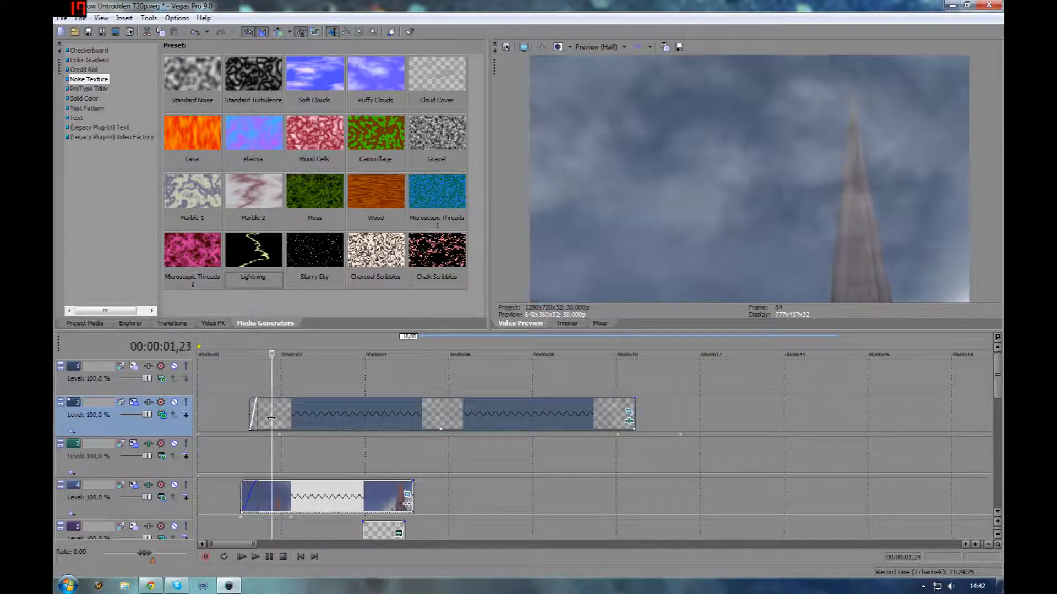
pyautogui.click(283, 416)
pyautogui.click(349, 414)
pyautogui.click(394, 414)
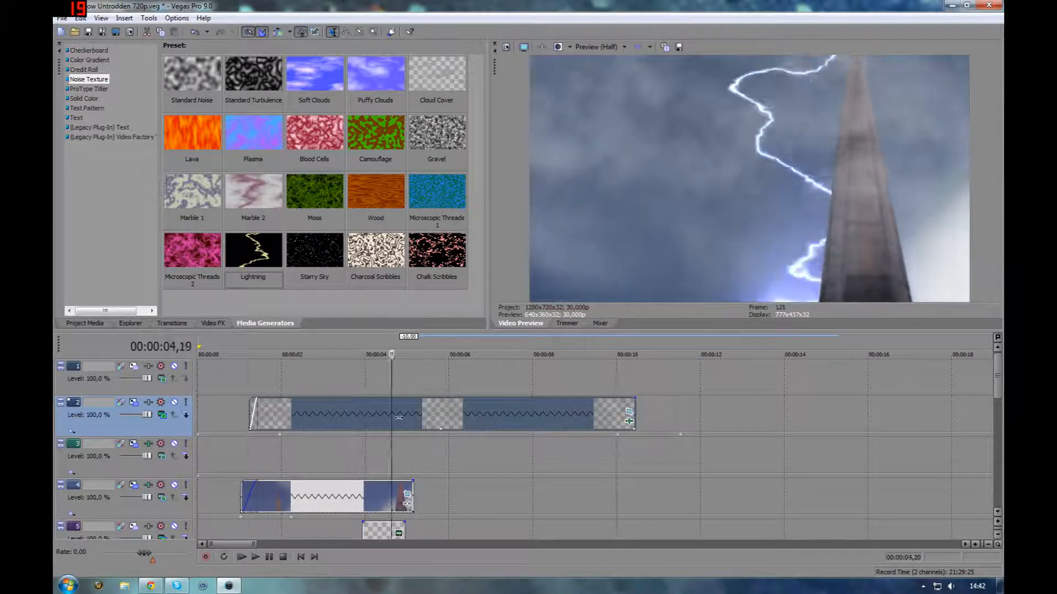
pyautogui.click(467, 414)
pyautogui.click(538, 414)
pyautogui.click(597, 414)
pyautogui.click(625, 415)
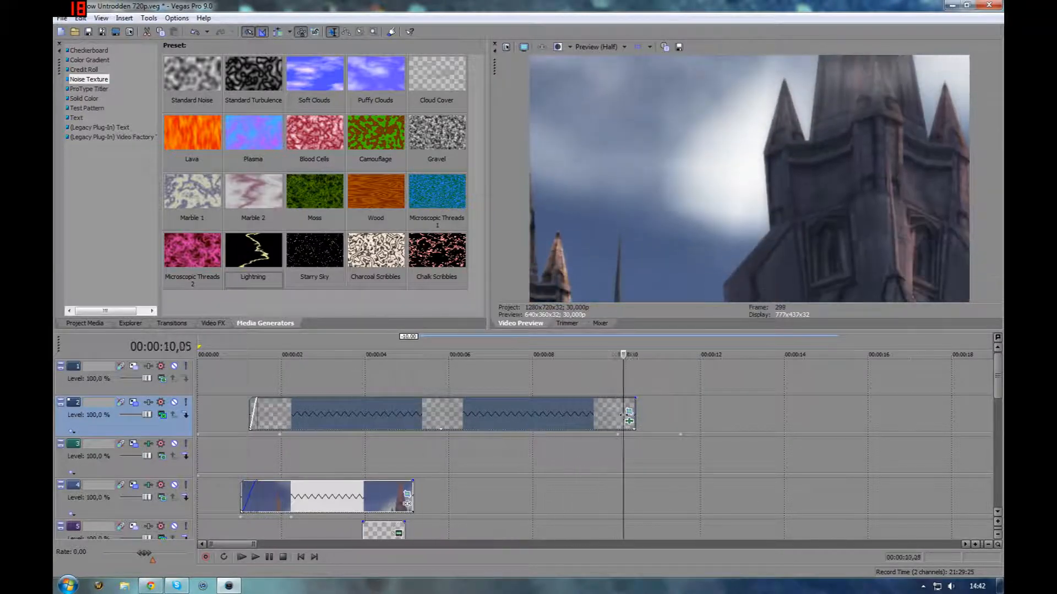
pyautogui.click(619, 418)
pyautogui.click(580, 415)
pyautogui.click(592, 415)
pyautogui.click(621, 415)
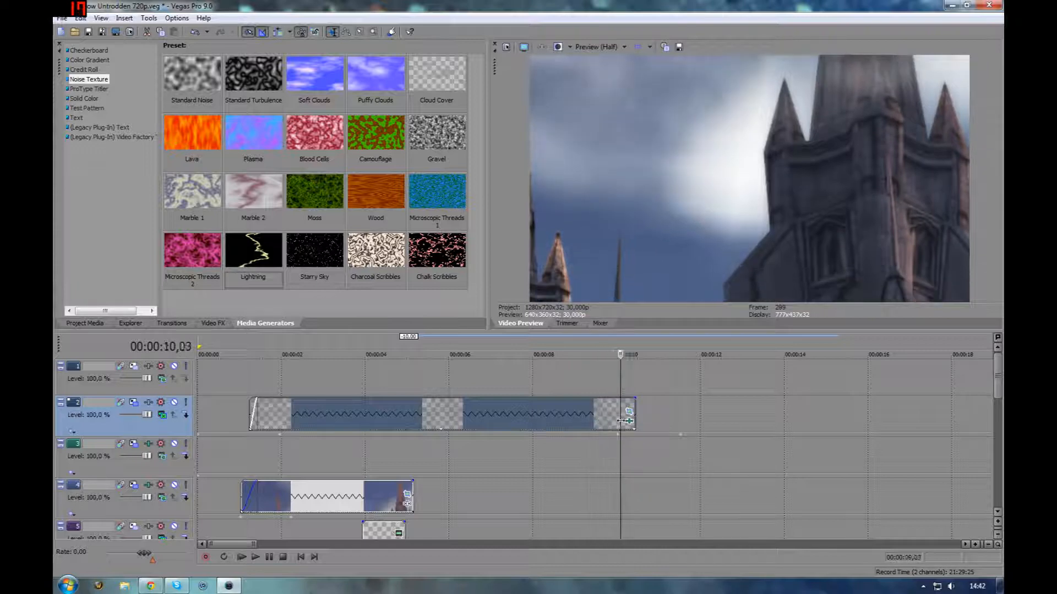
pyautogui.click(524, 418)
pyautogui.click(348, 416)
pyautogui.click(302, 415)
pyautogui.click(262, 416)
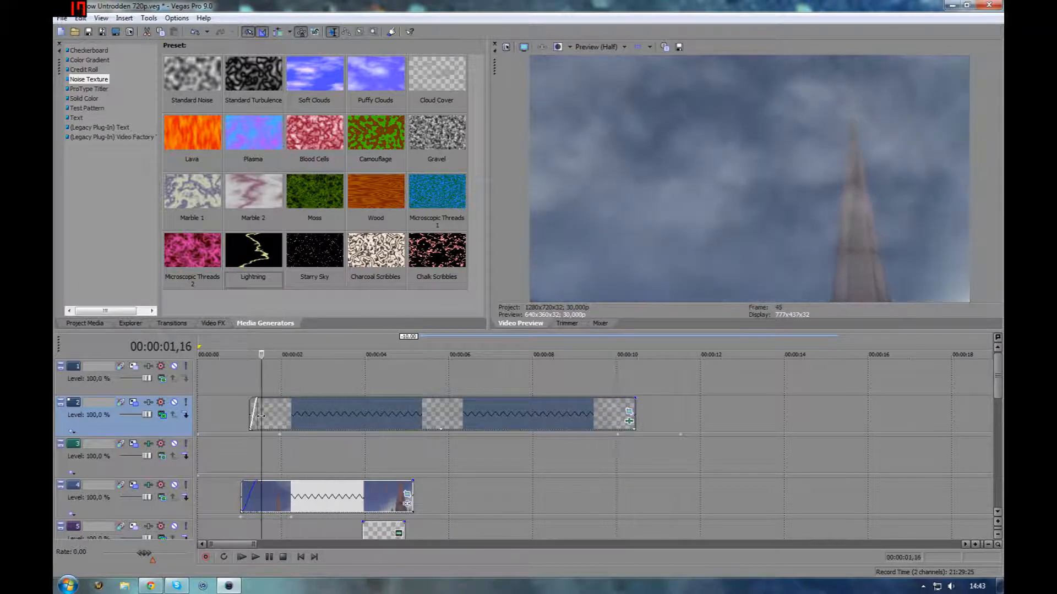
pyautogui.click(281, 416)
pyautogui.moveTo(284, 415); pyautogui.dragTo(540, 423)
# Open the fog event's Pan/Crop, scrub through its animated mask, and close it
pyautogui.click(629, 412)
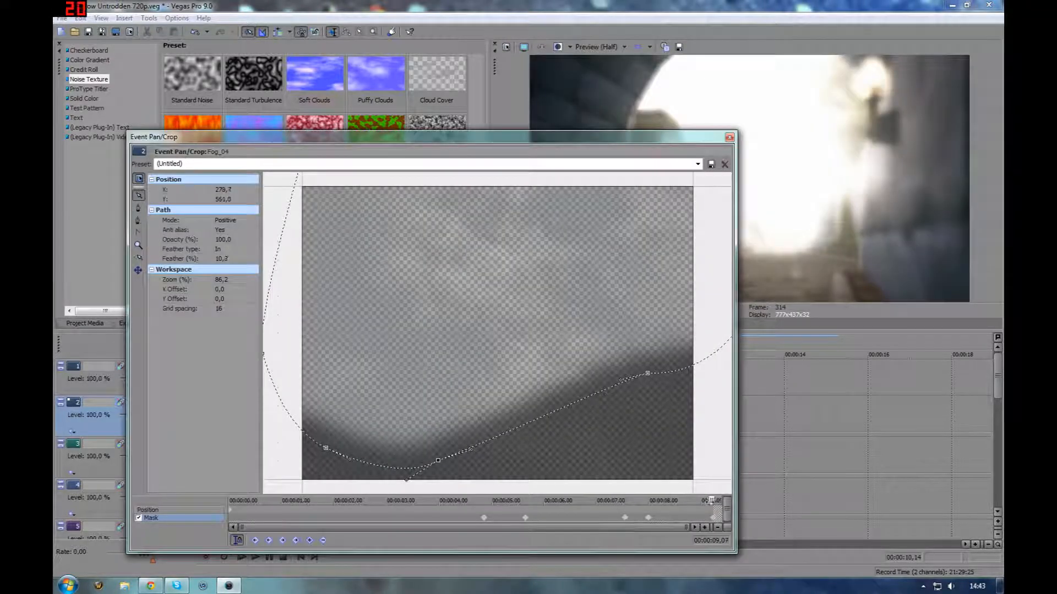
pyautogui.moveTo(711, 500); pyautogui.dragTo(695, 515)
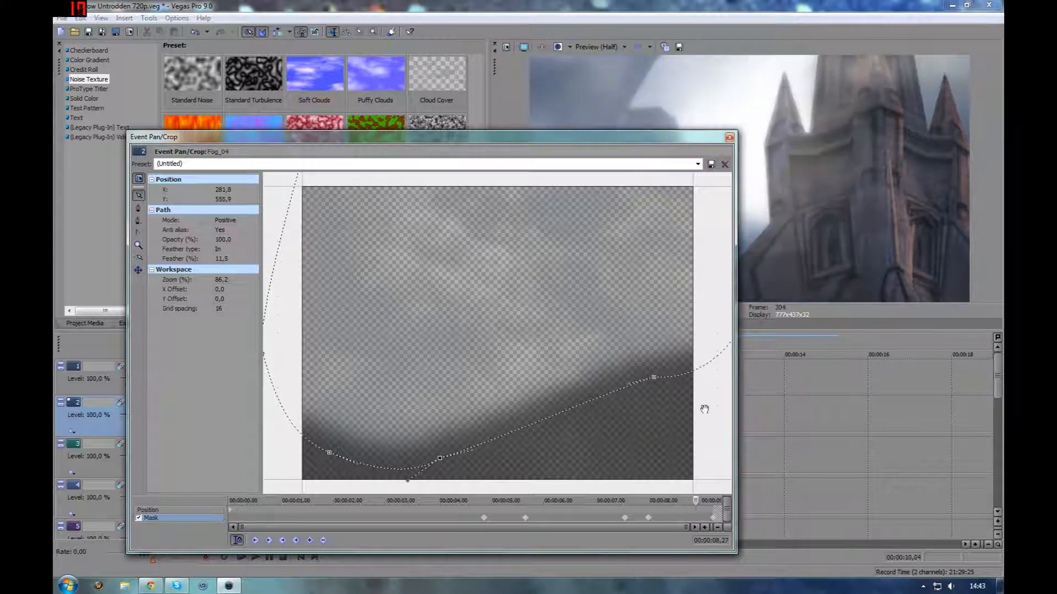
pyautogui.click(732, 140)
# Open the Rack Focus effect on the tunnel clip in track 8, toggle it off and on, and scrub to compare
pyautogui.scroll(-4, 433, 497)
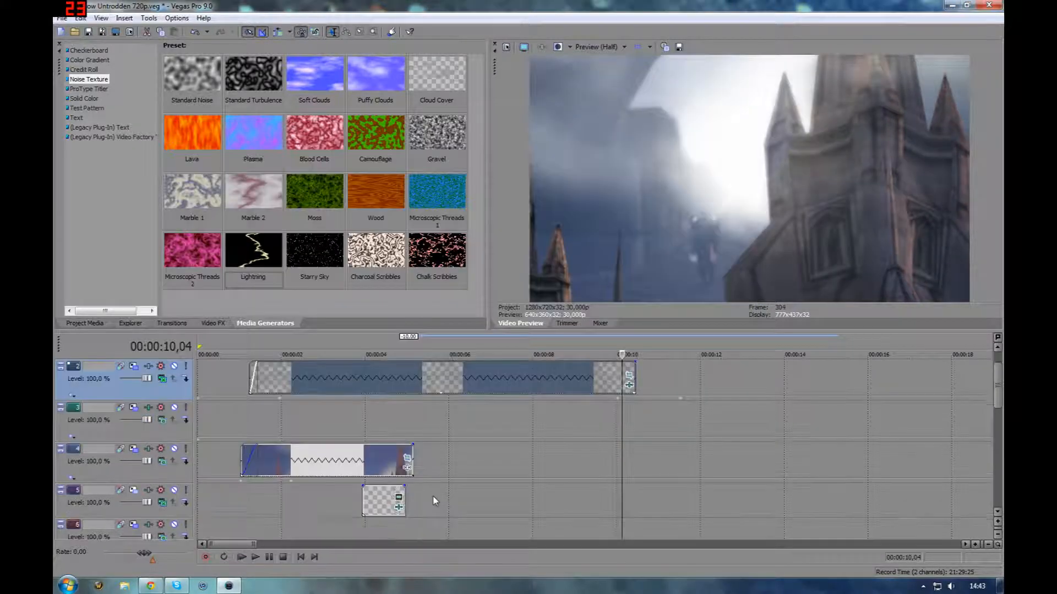
pyautogui.click(700, 489)
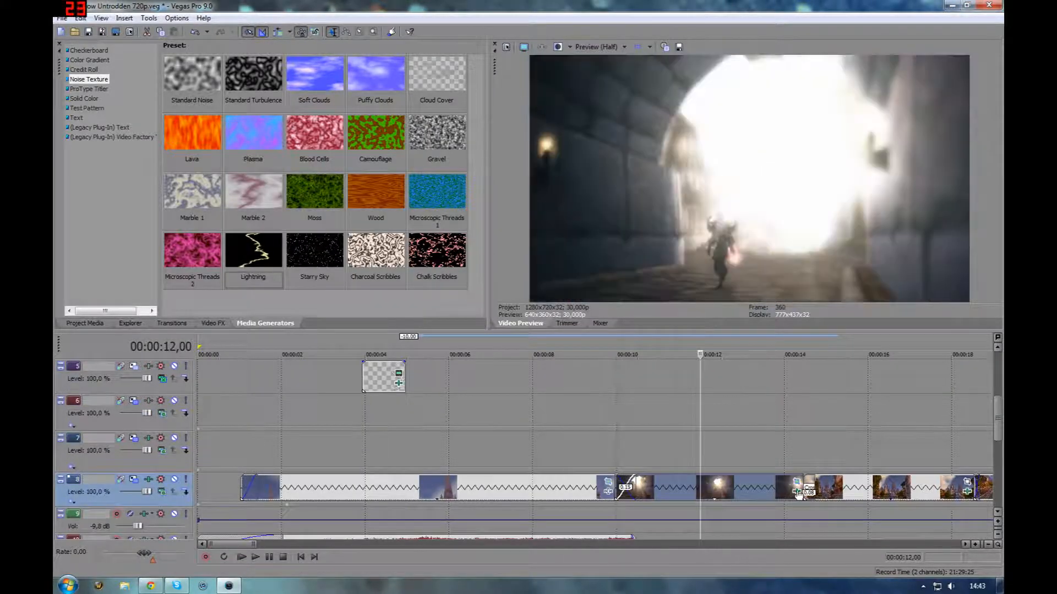
pyautogui.click(796, 491)
pyautogui.moveTo(698, 448); pyautogui.dragTo(757, 453)
pyautogui.click(128, 218)
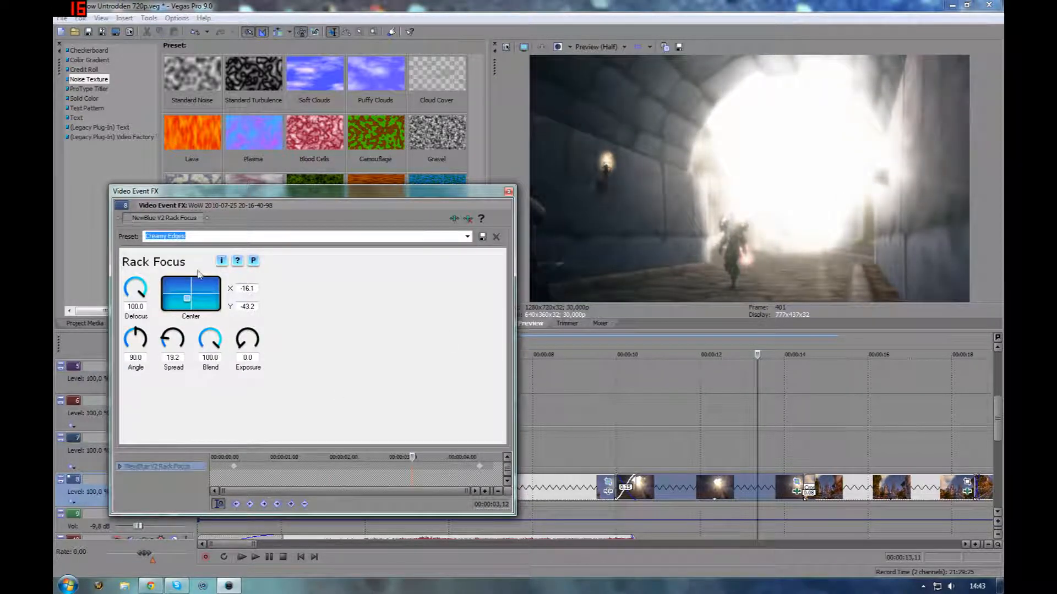
pyautogui.click(128, 218)
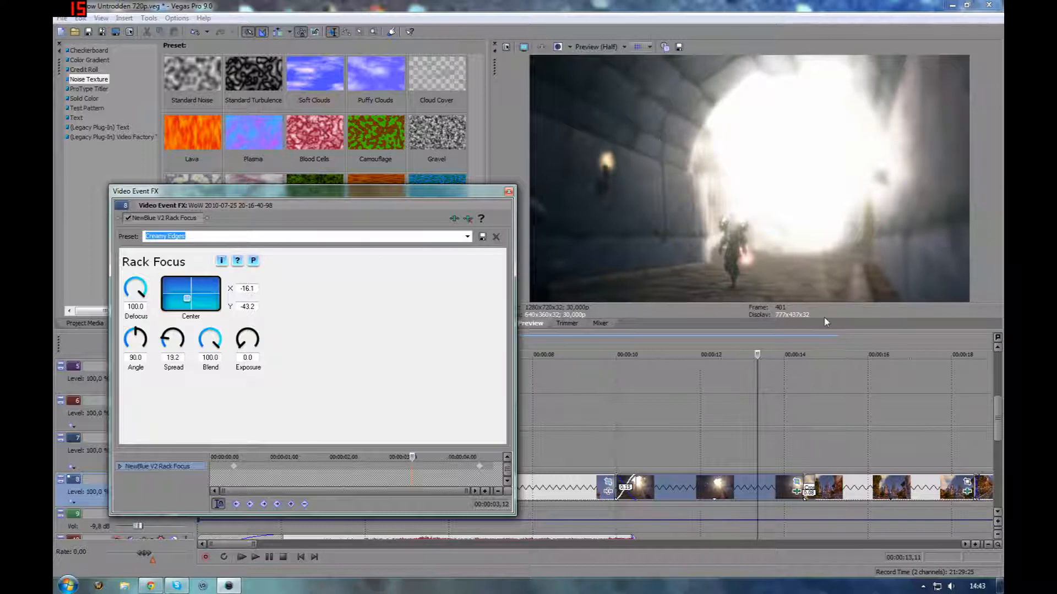
pyautogui.moveTo(758, 355); pyautogui.dragTo(636, 355)
pyautogui.moveTo(654, 467); pyautogui.dragTo(847, 477)
pyautogui.click(509, 194)
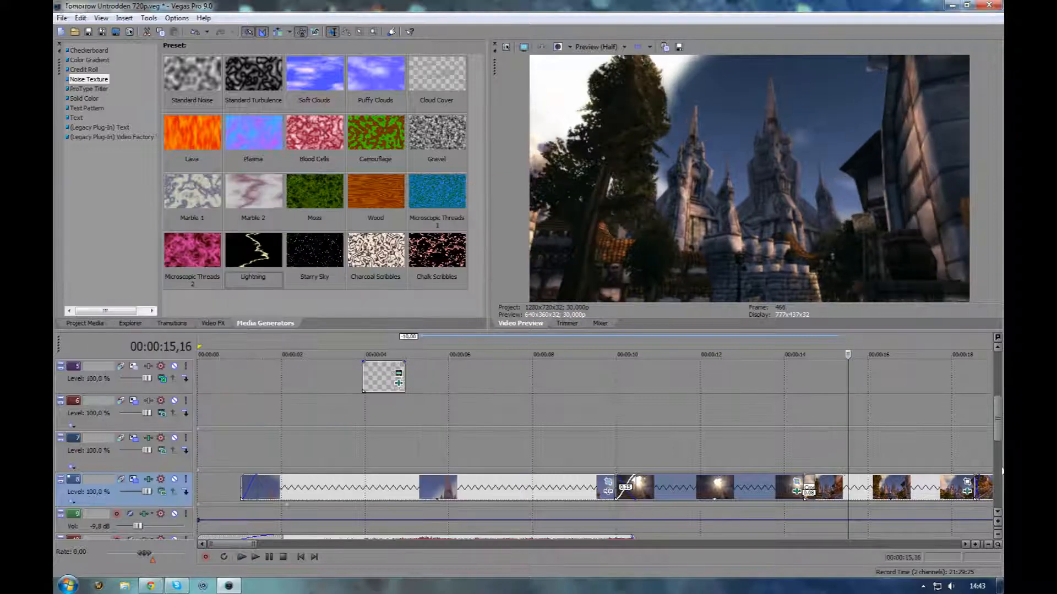
# Open the Starburst effect on the city clip in track 8, toggle it, scrub through the footage, and close it
pyautogui.click(967, 491)
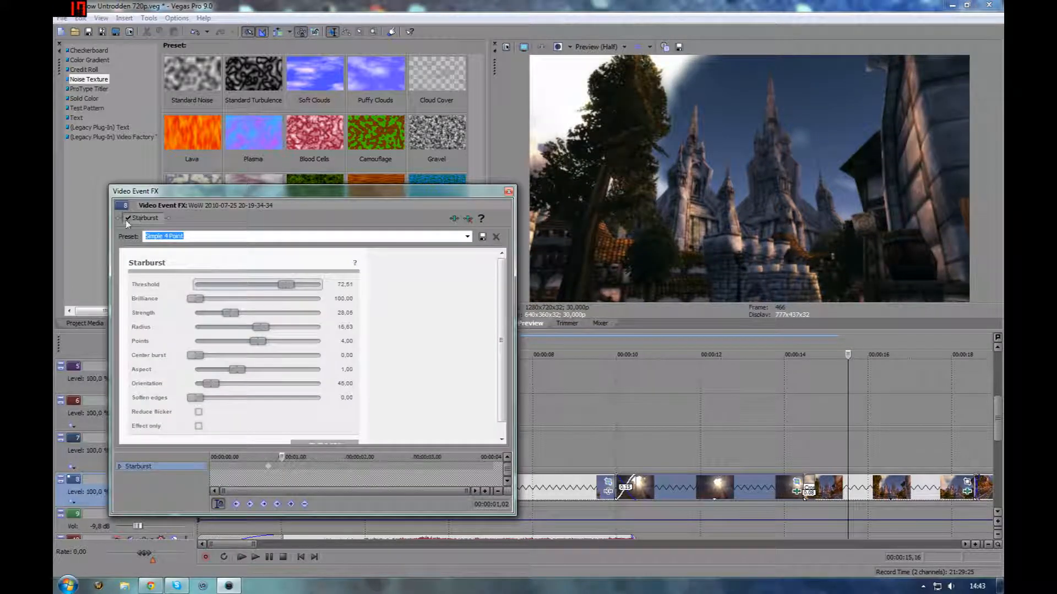
pyautogui.click(268, 460)
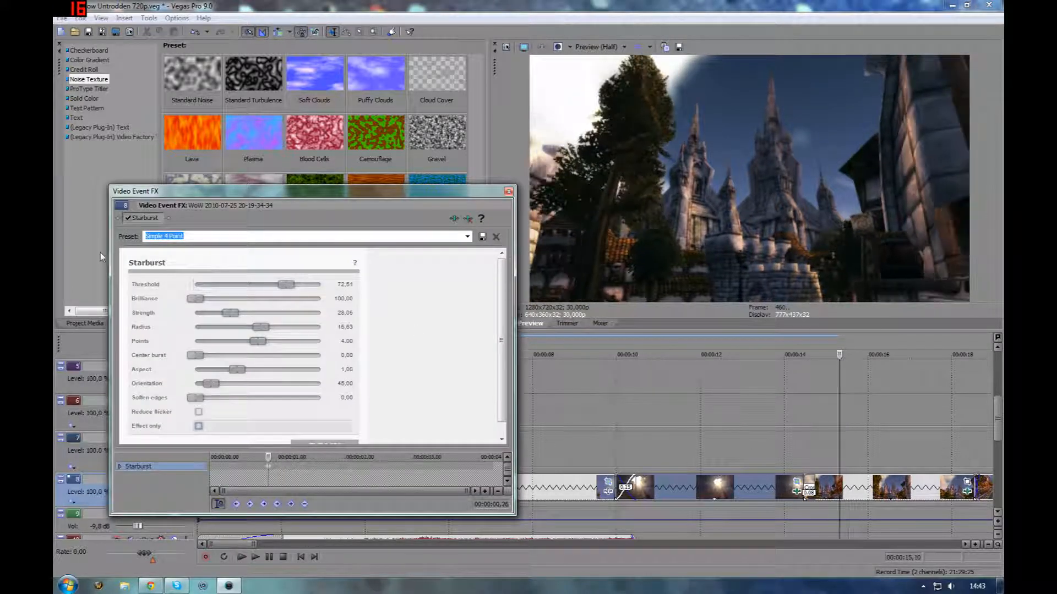
pyautogui.click(128, 218)
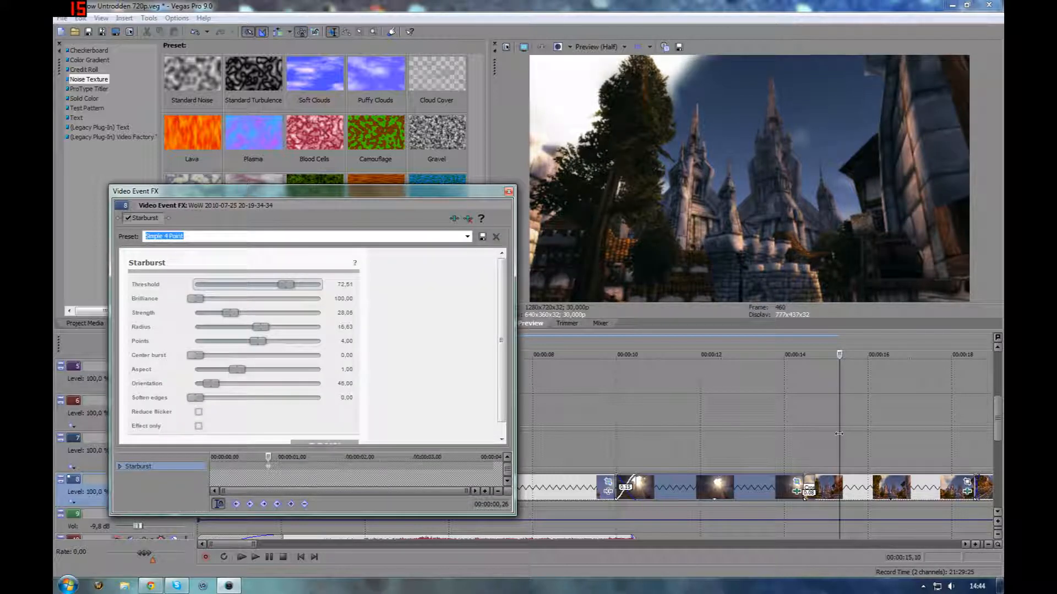
pyautogui.moveTo(839, 432); pyautogui.dragTo(939, 442)
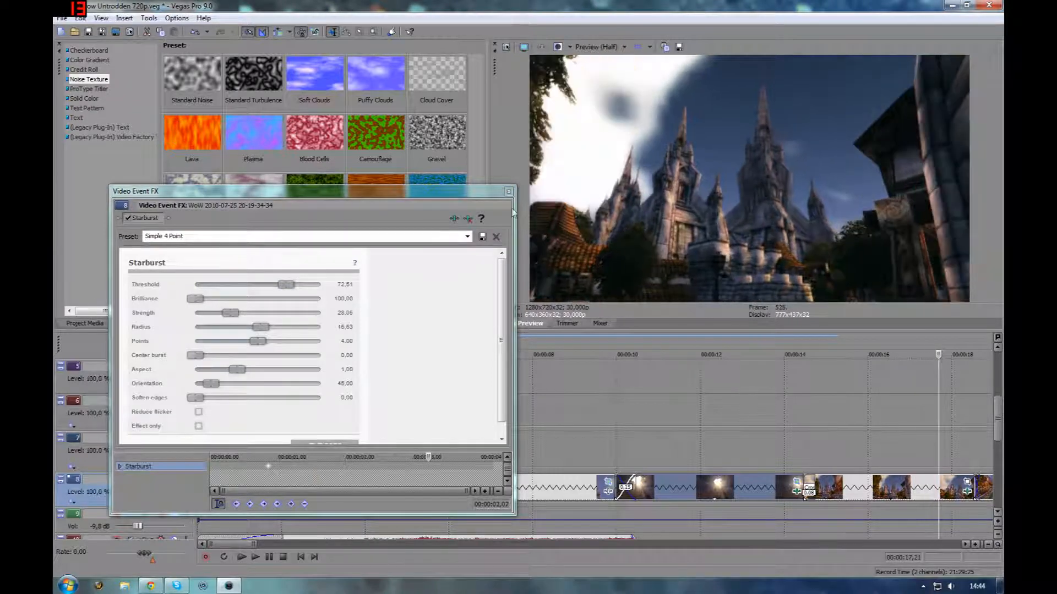
pyautogui.click(508, 191)
# Open the NewBlue V3 Diffusion effect on the castle-wall clip in track 8 and place the cursor inside that clip
pyautogui.scroll(-1, 795, 468)
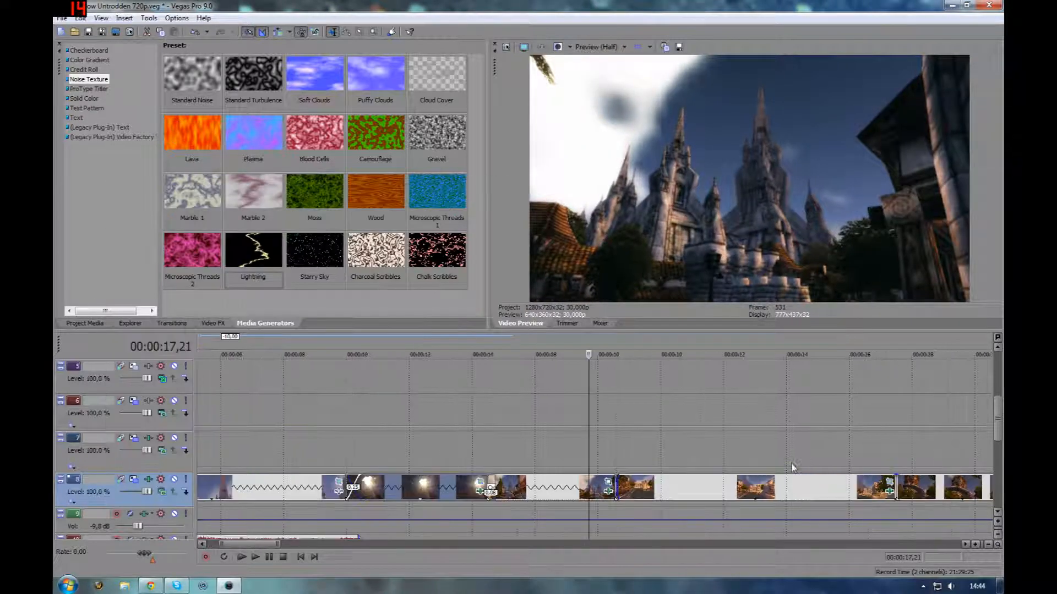
pyautogui.click(854, 498)
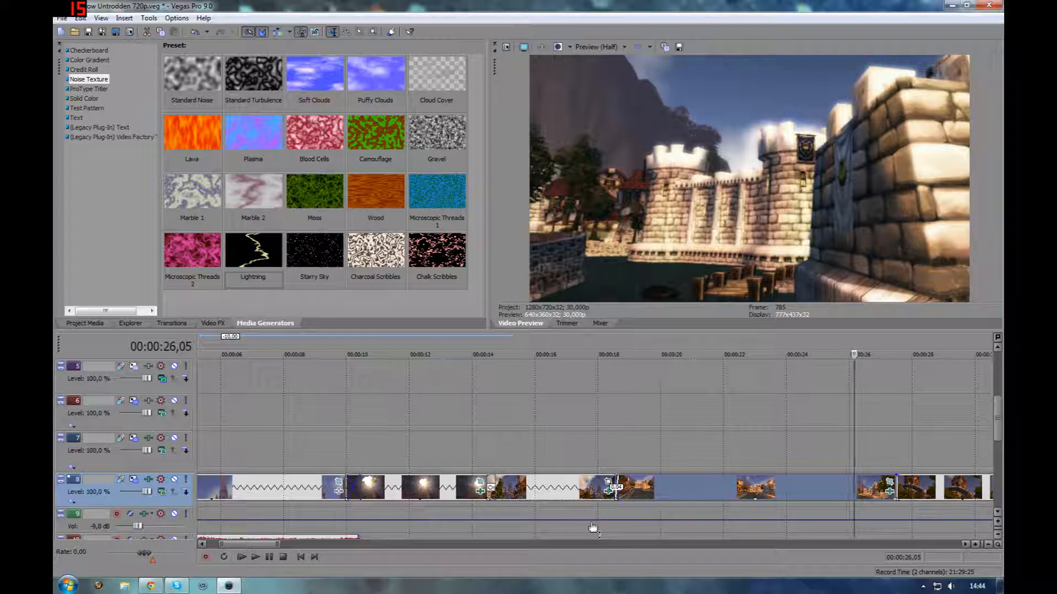
pyautogui.click(890, 483)
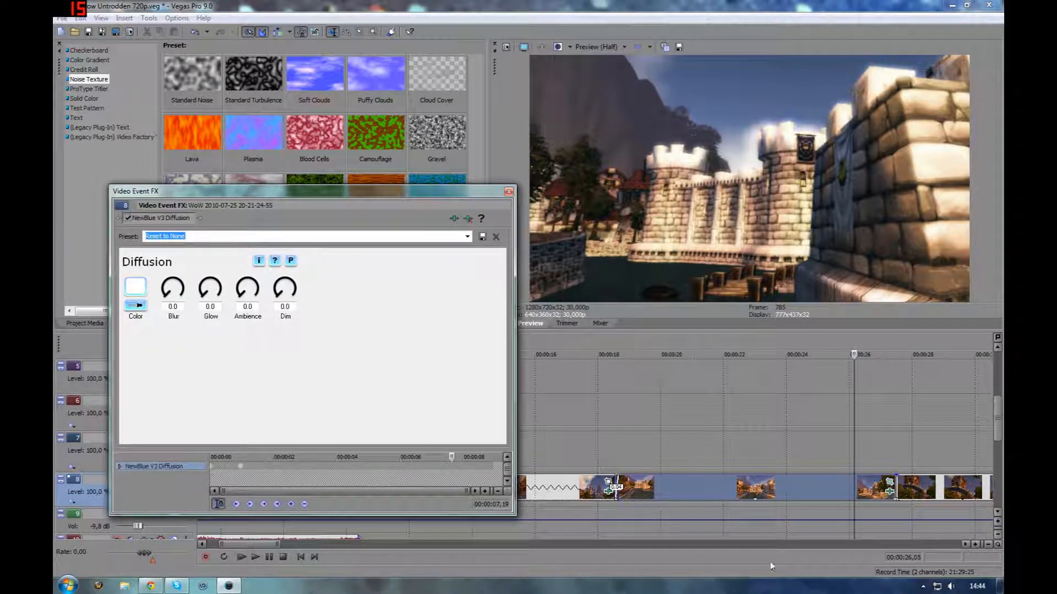
pyautogui.click(695, 482)
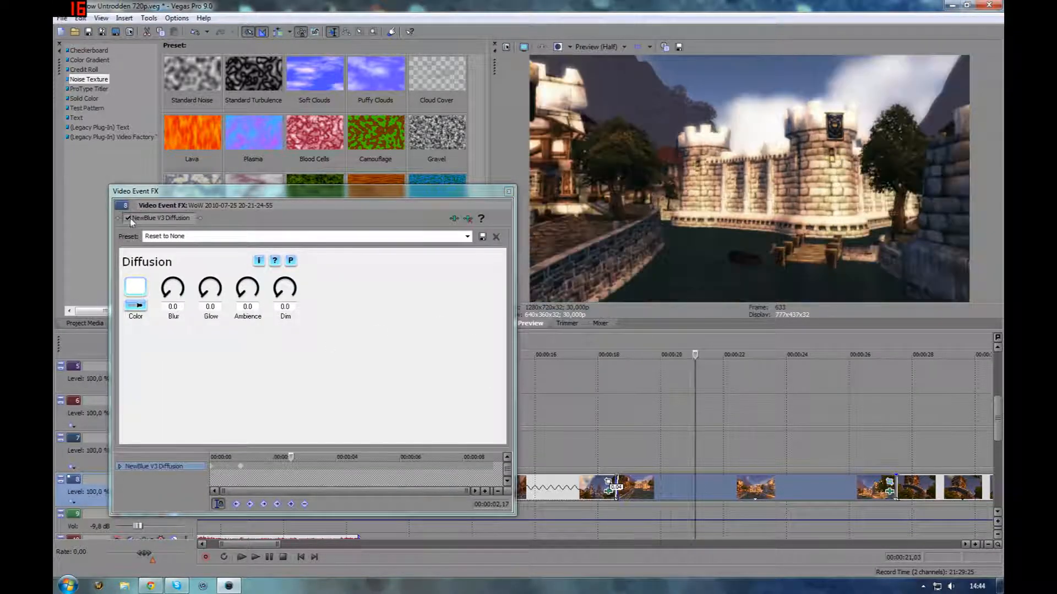
# Toggle the Diffusion effect off and on, step through frames, play the clip, and close the effect window
pyautogui.click(127, 219)
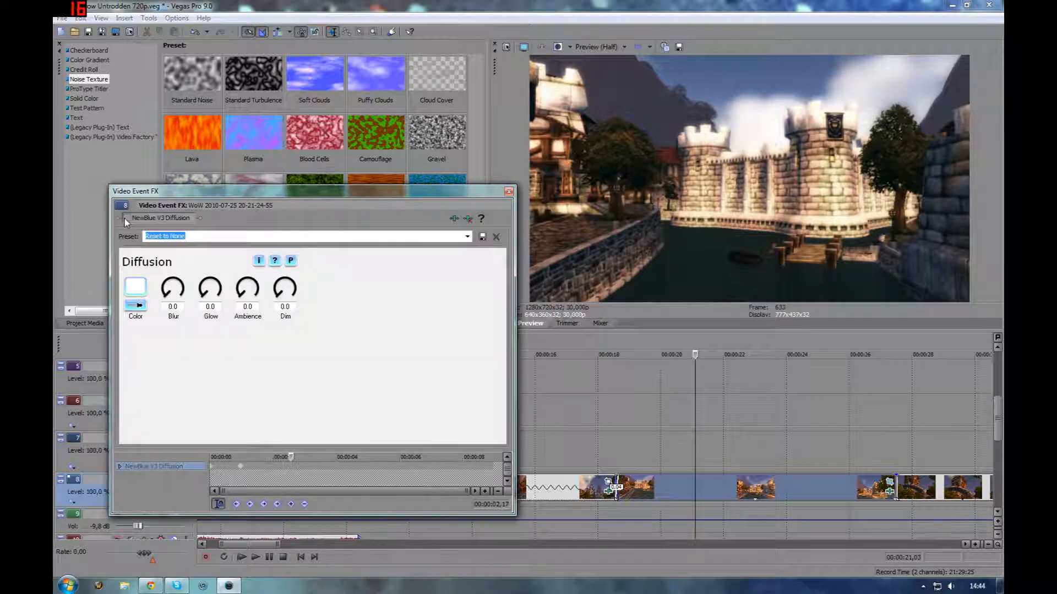
pyautogui.click(214, 473)
pyautogui.scroll(5, 610, 431)
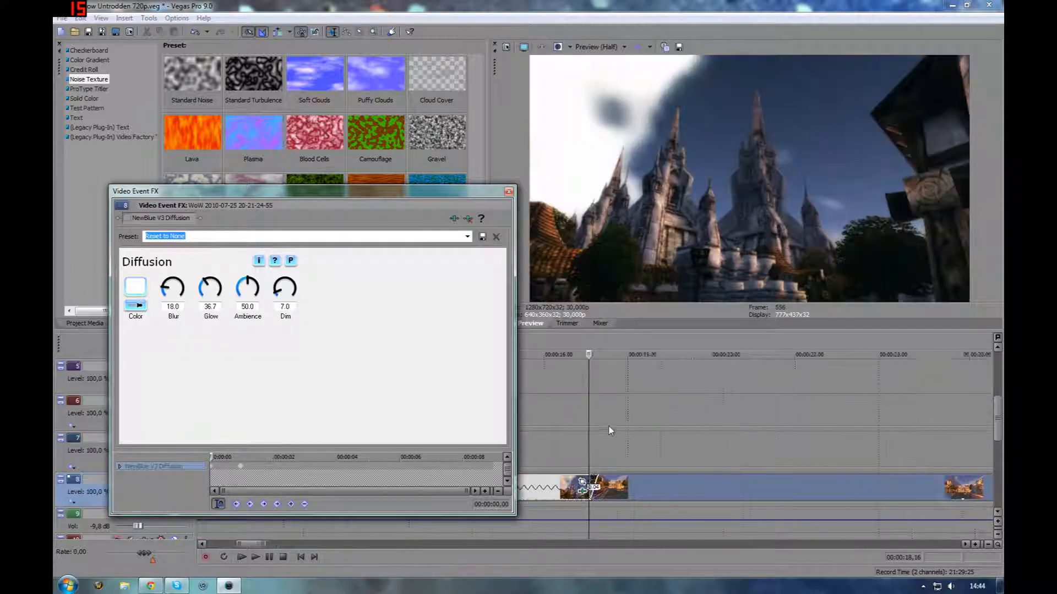
pyautogui.press('Right')
pyautogui.press('Right')
pyautogui.press('Right')
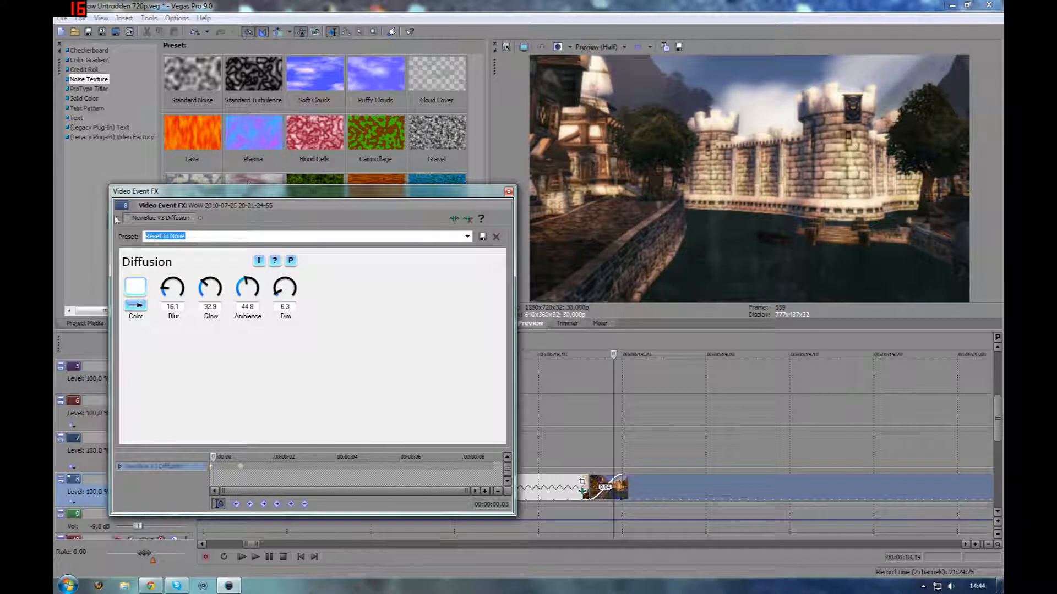
pyautogui.click(127, 218)
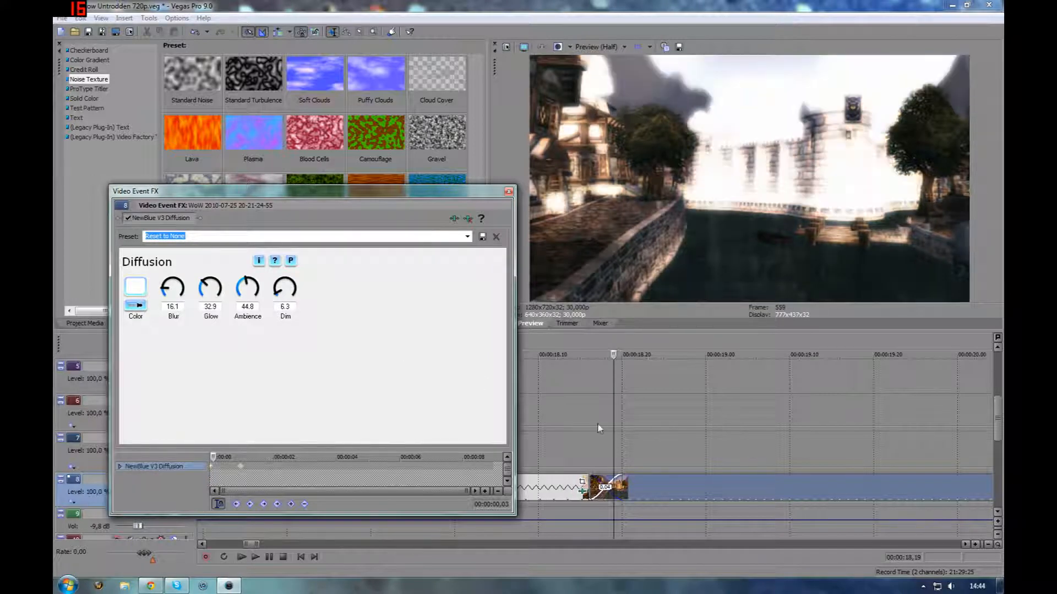
pyautogui.press('space')
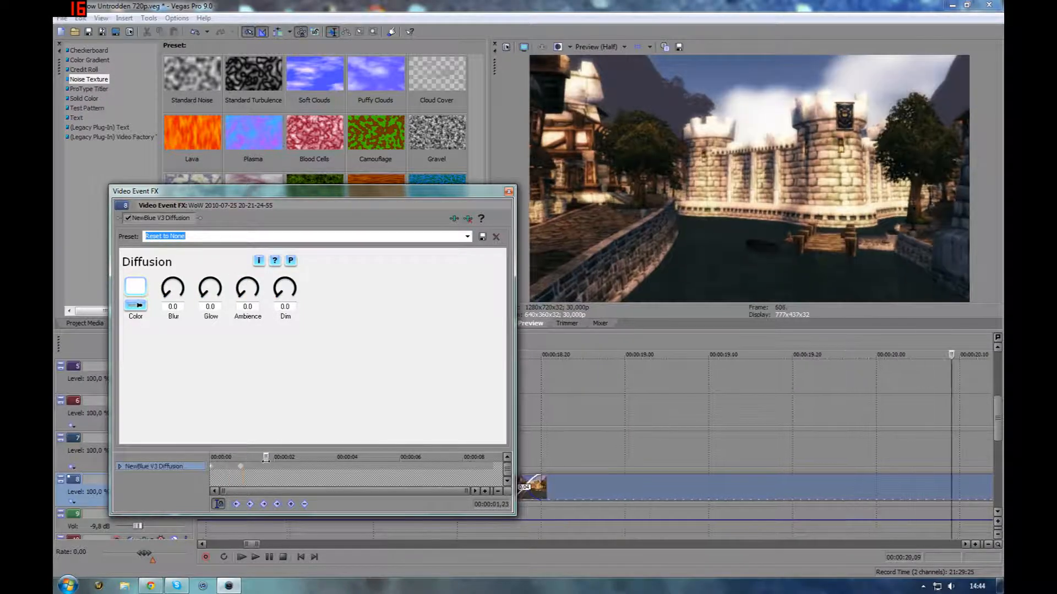
pyautogui.click(509, 191)
# Open the Pan/Crop of the tower clip in track 8 and scrub through its animated position keyframes
pyautogui.click(500, 454)
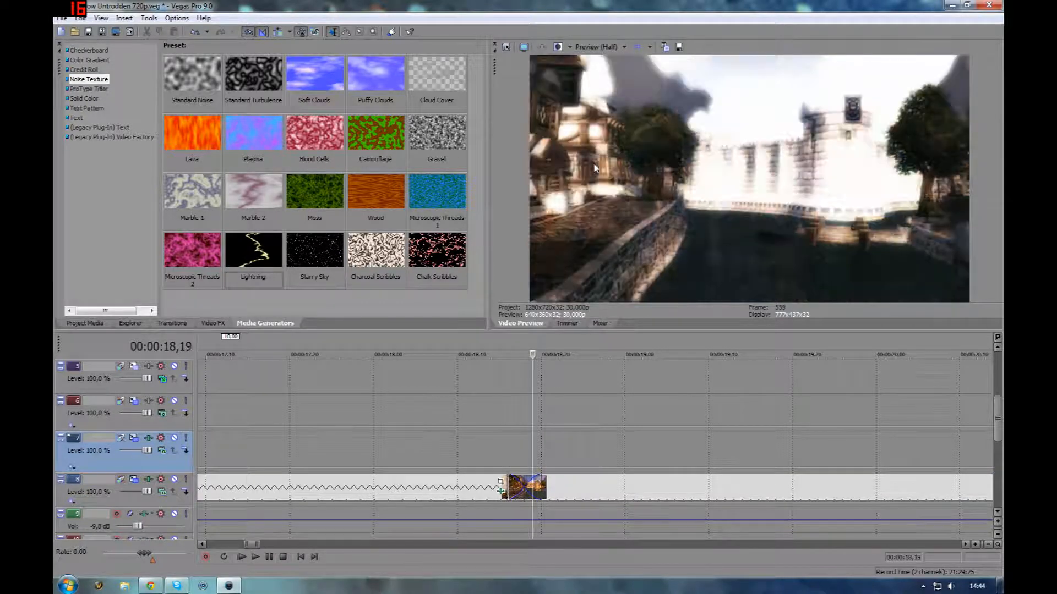
pyautogui.scroll(-5, 672, 378)
pyautogui.click(815, 495)
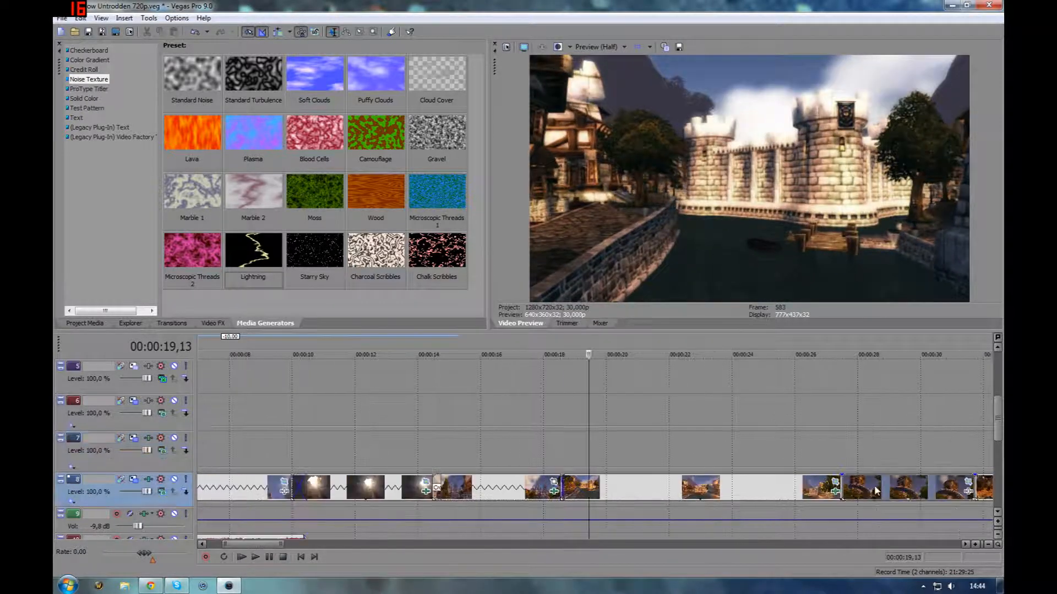
pyautogui.scroll(-3, 716, 490)
pyautogui.scroll(4, 639, 496)
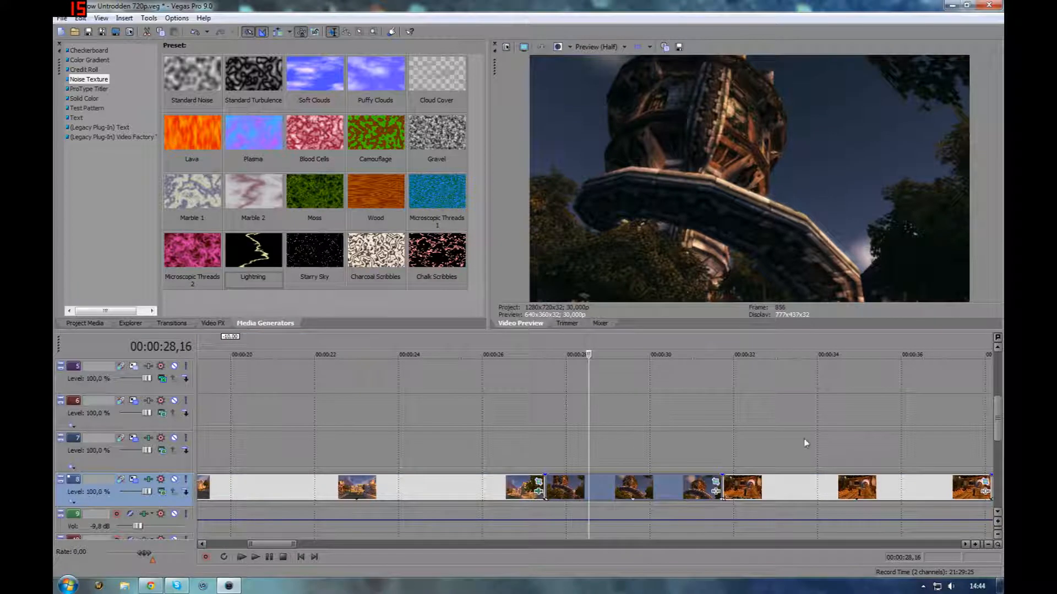
pyautogui.click(715, 485)
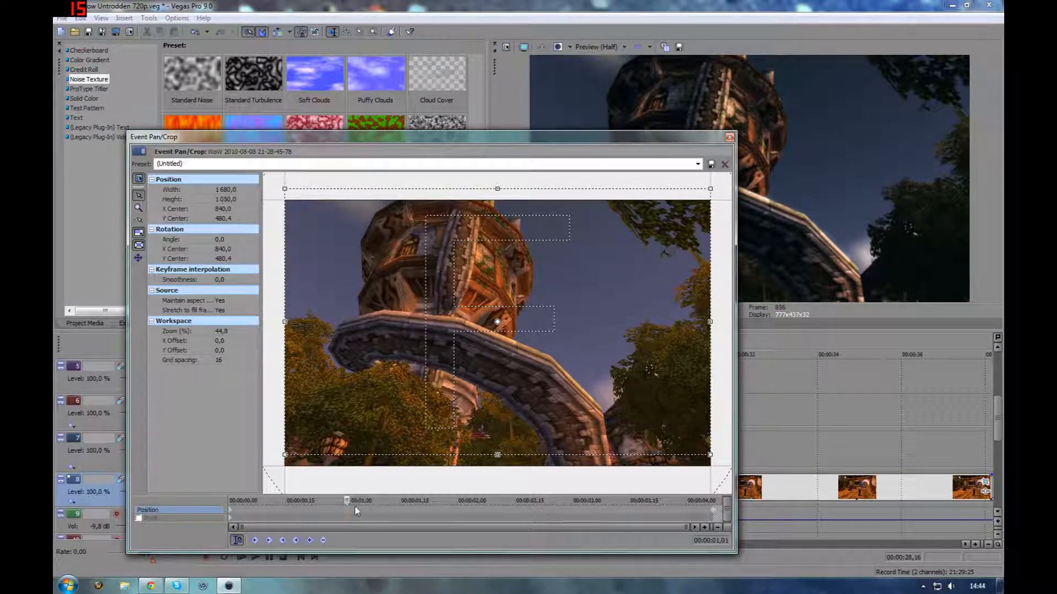
pyautogui.moveTo(289, 500); pyautogui.dragTo(682, 499)
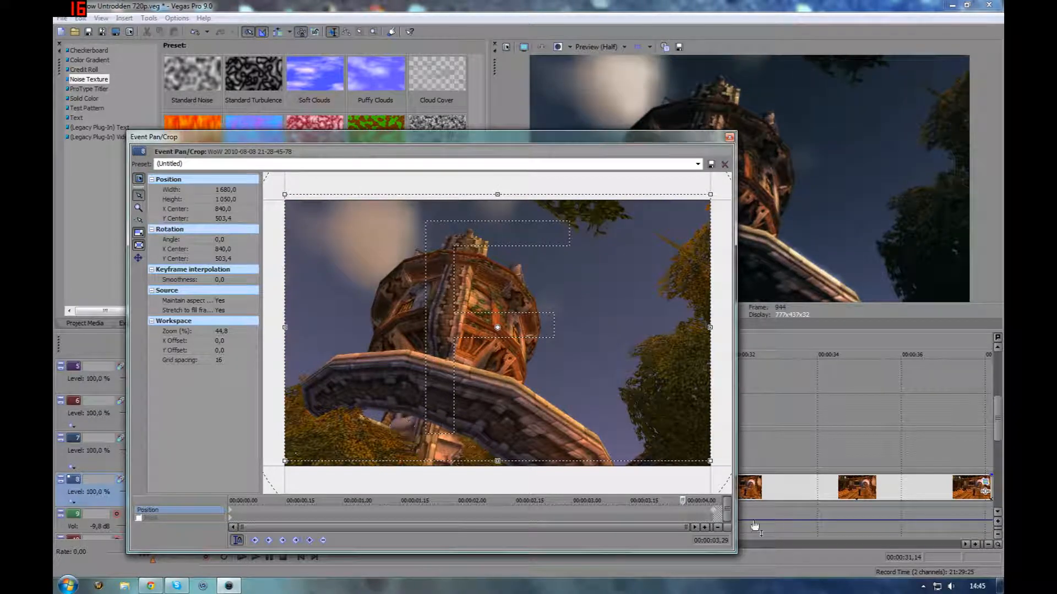
pyautogui.moveTo(684, 501); pyautogui.dragTo(230, 515)
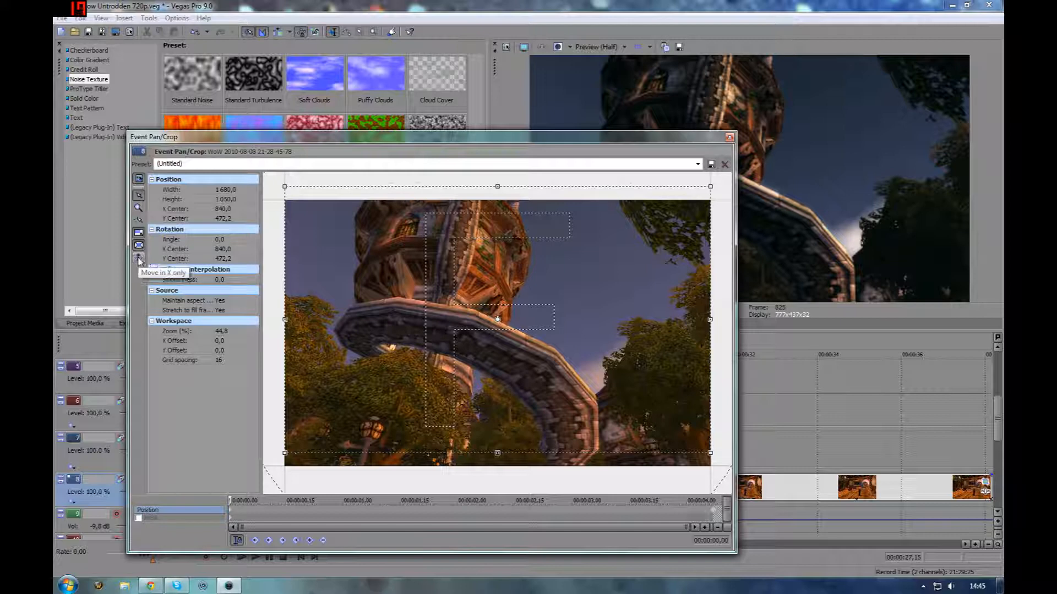
pyautogui.click(714, 516)
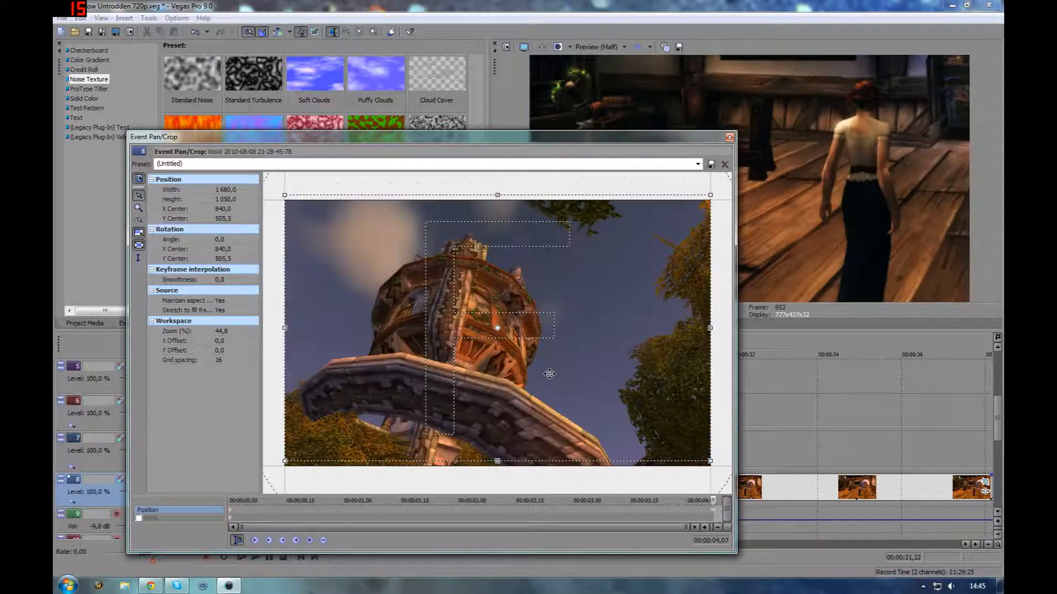
# Undo an accidental nudge of the crop frame and close the Pan/Crop window
pyautogui.moveTo(373, 342)
pyautogui.mouseDown()
pyautogui.moveTo(372, 307)
pyautogui.moveTo(373, 377)
pyautogui.moveTo(373, 338)
pyautogui.moveTo(372, 348)
pyautogui.mouseUp()
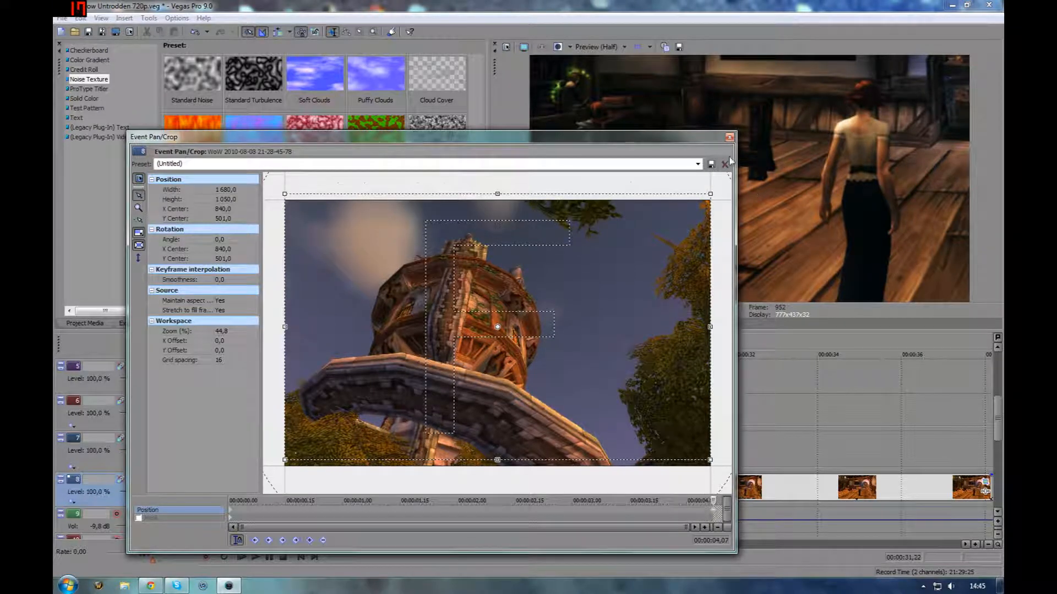
pyautogui.hotkey('ctrl', 'z')
pyautogui.click(729, 138)
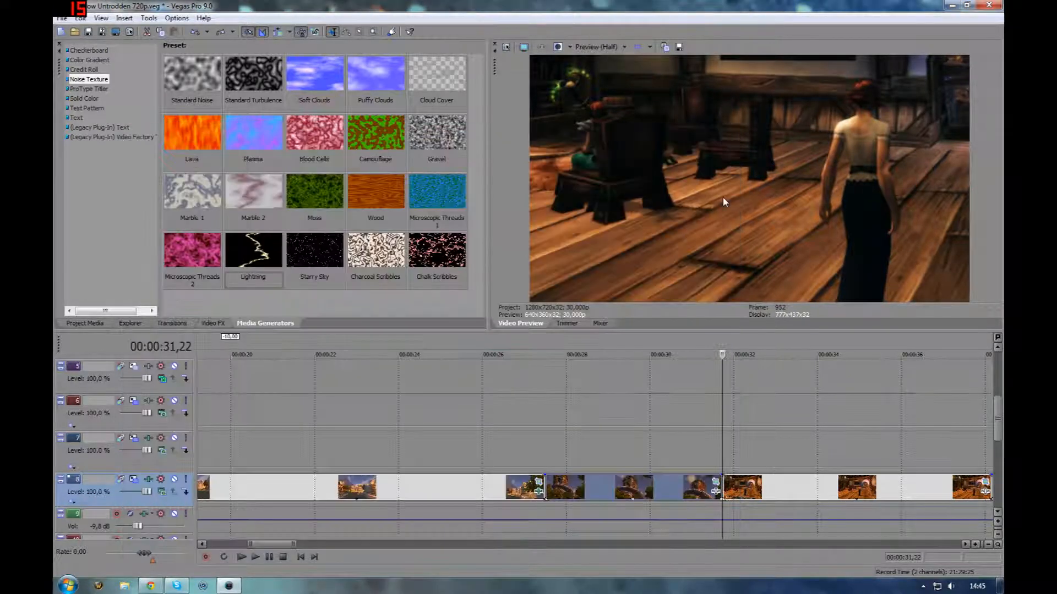
# Open the tavern clip's Pan/Crop in track 8 and try the (Default) preset at its first frame
pyautogui.moveTo(718, 447); pyautogui.dragTo(772, 485)
pyautogui.scroll(-2, 779, 489)
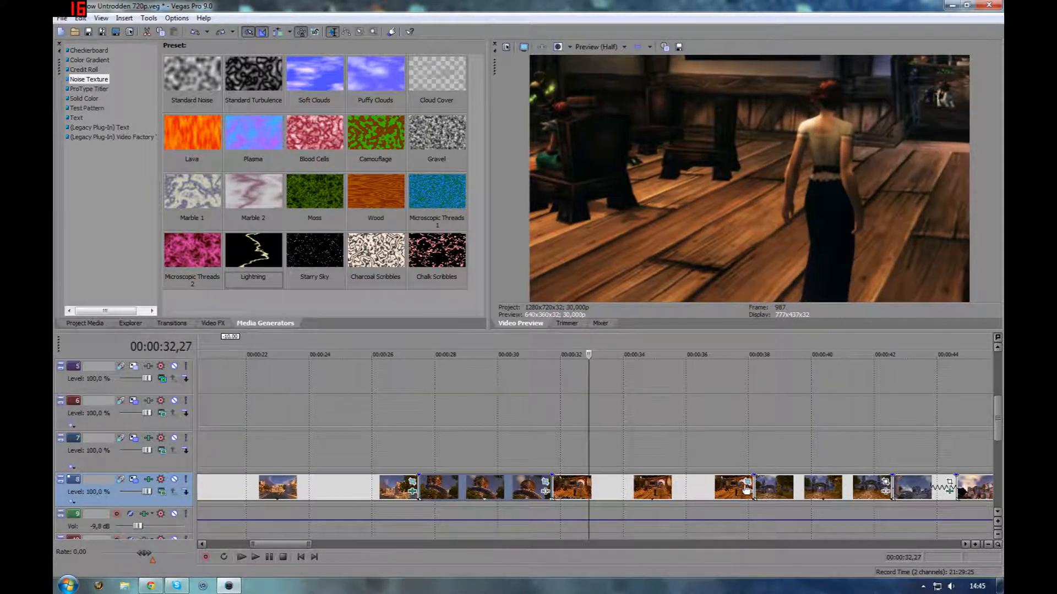
pyautogui.click(746, 483)
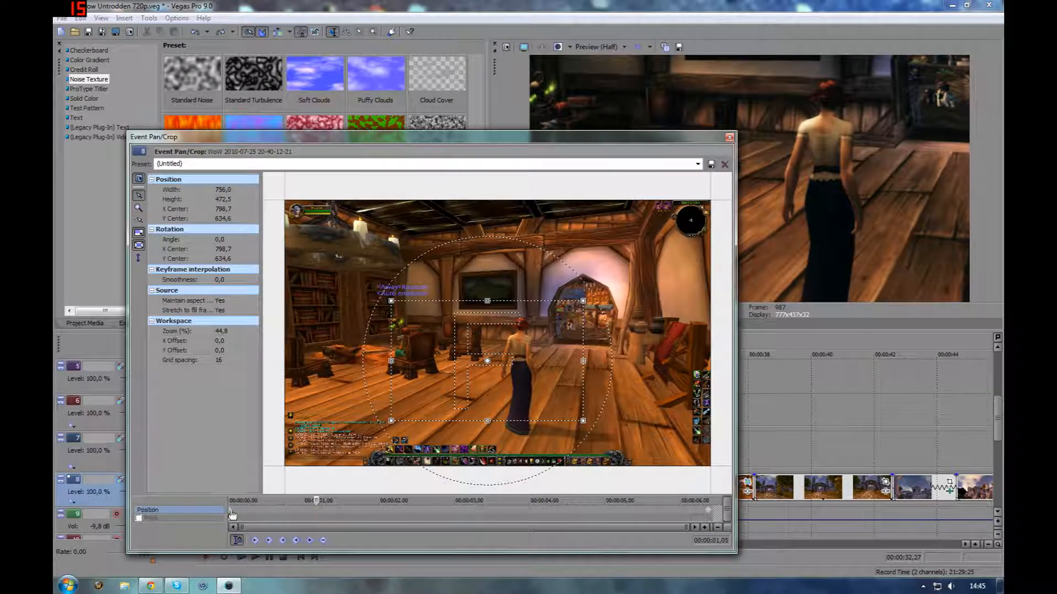
pyautogui.click(231, 514)
pyautogui.click(698, 164)
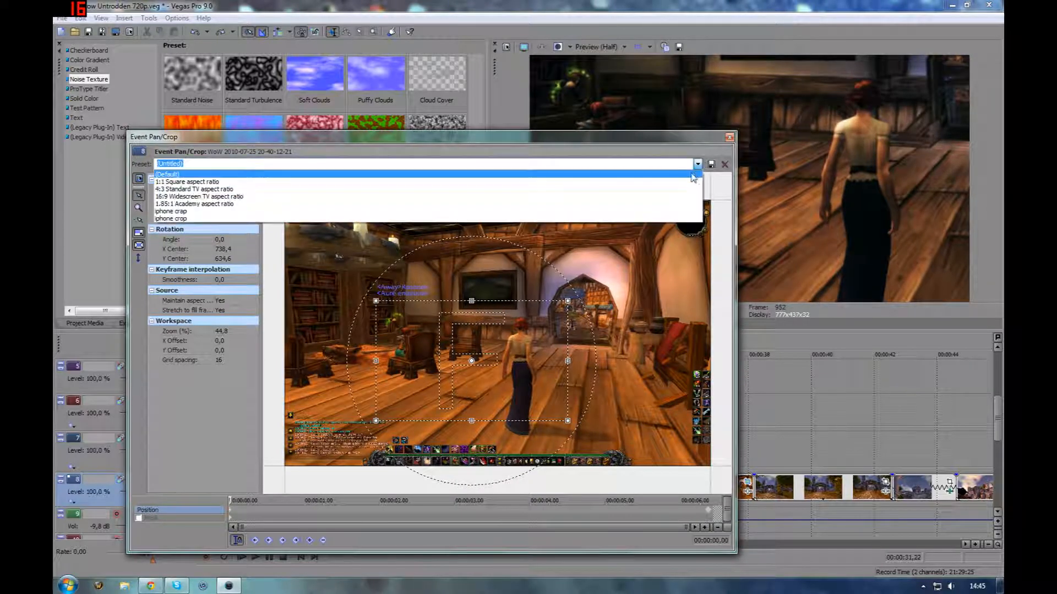
pyautogui.click(685, 174)
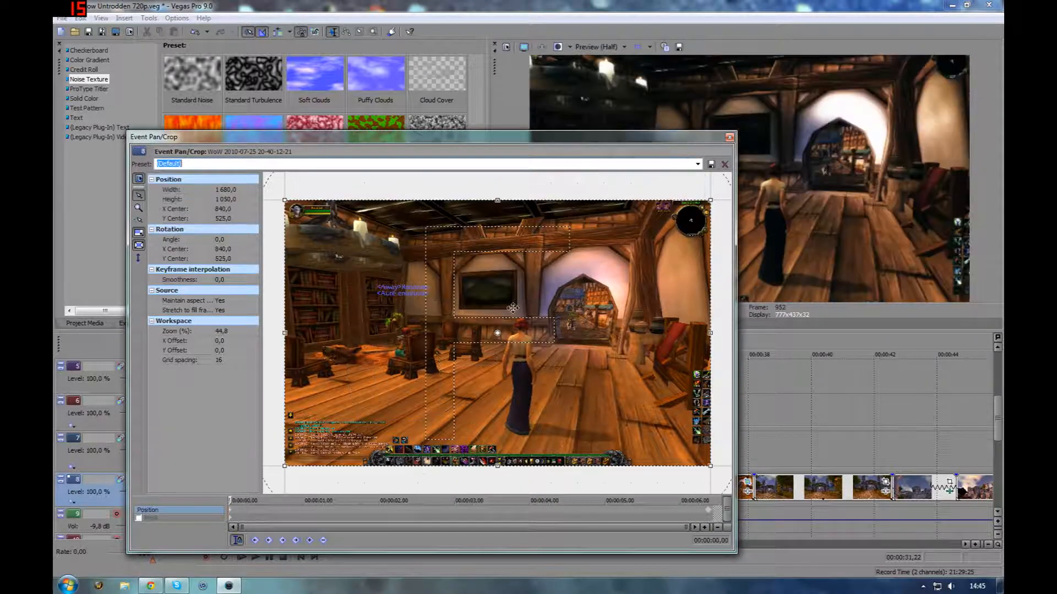
# Move the Pan/Crop window aside and scrub through the tavern clip's animated crop
pyautogui.moveTo(588, 139); pyautogui.dragTo(554, 199)
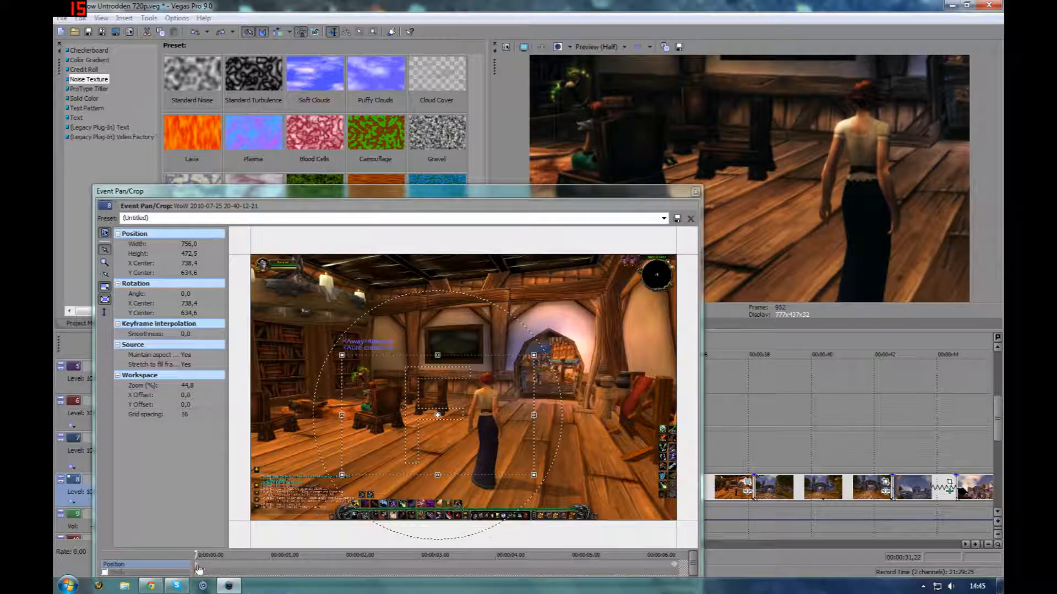
pyautogui.moveTo(198, 556); pyautogui.dragTo(666, 553)
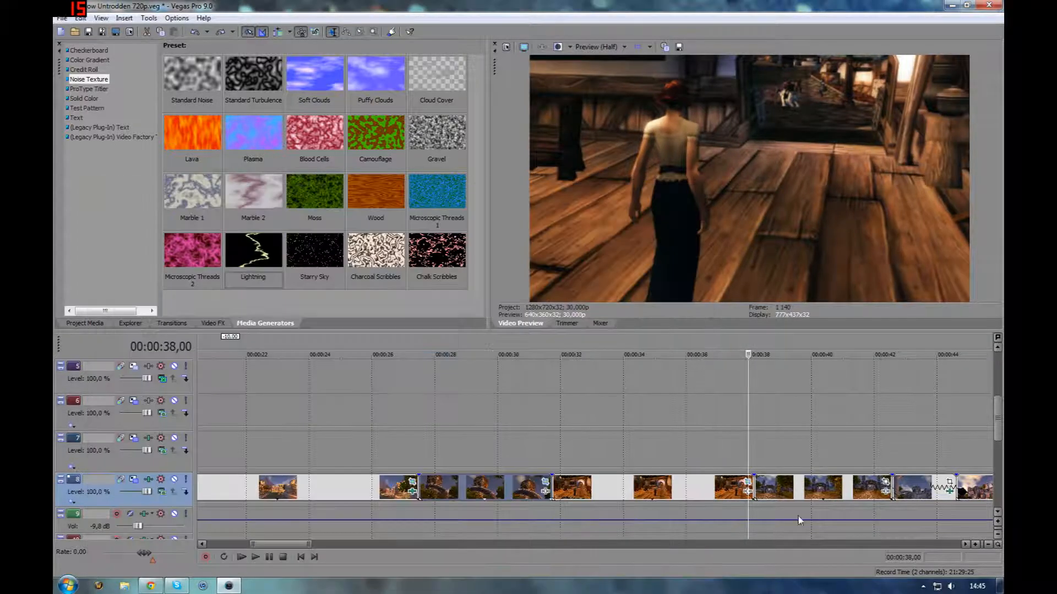
# Play the track 8 footage from 00:00:38,05 and stop playback
pyautogui.click(877, 487)
pyautogui.scroll(1, 878, 487)
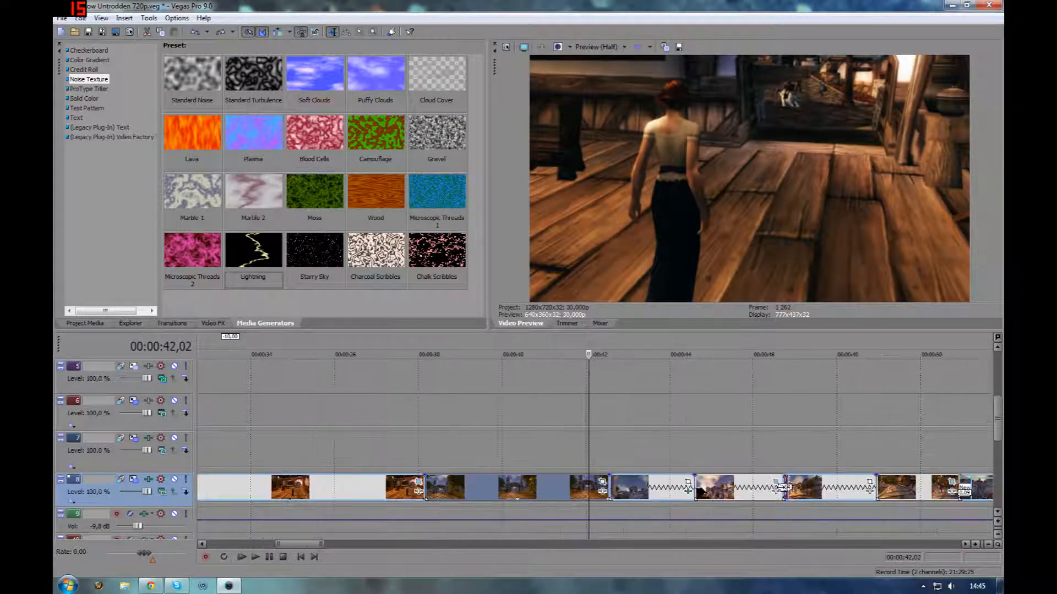
pyautogui.click(425, 487)
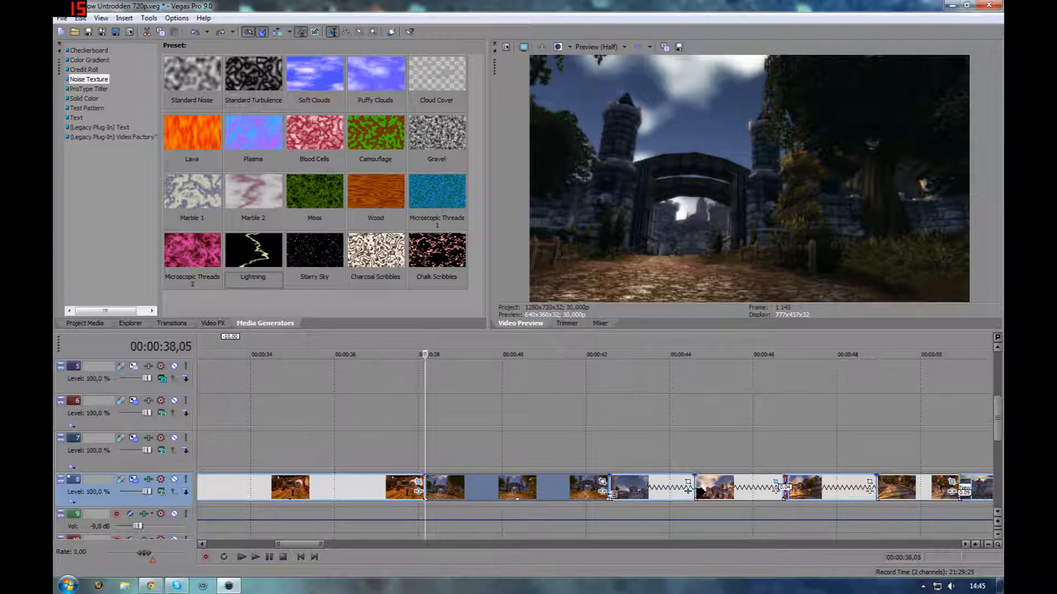
pyautogui.press('space')
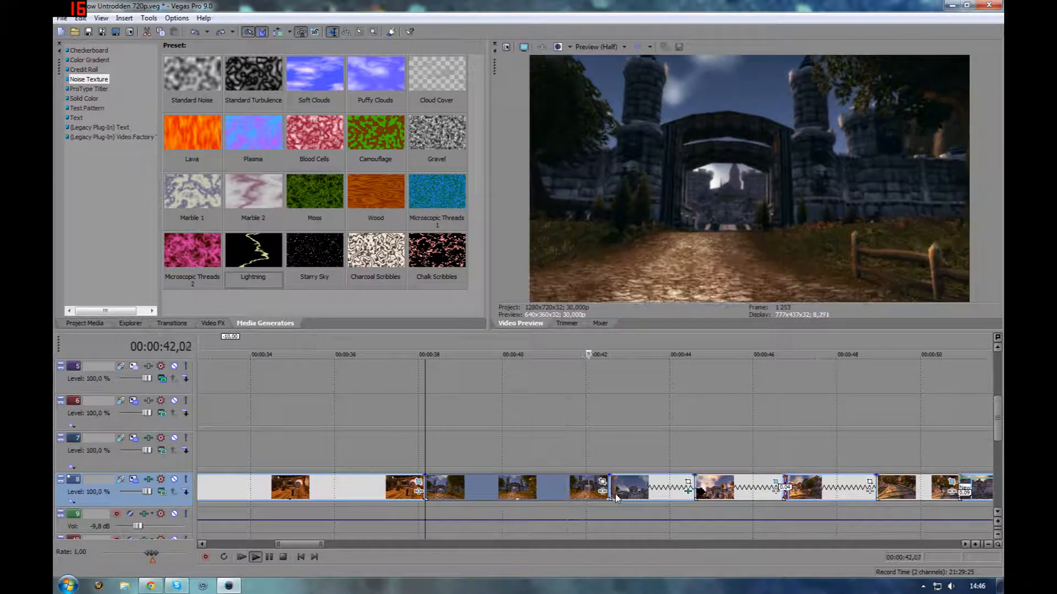
pyautogui.press('space')
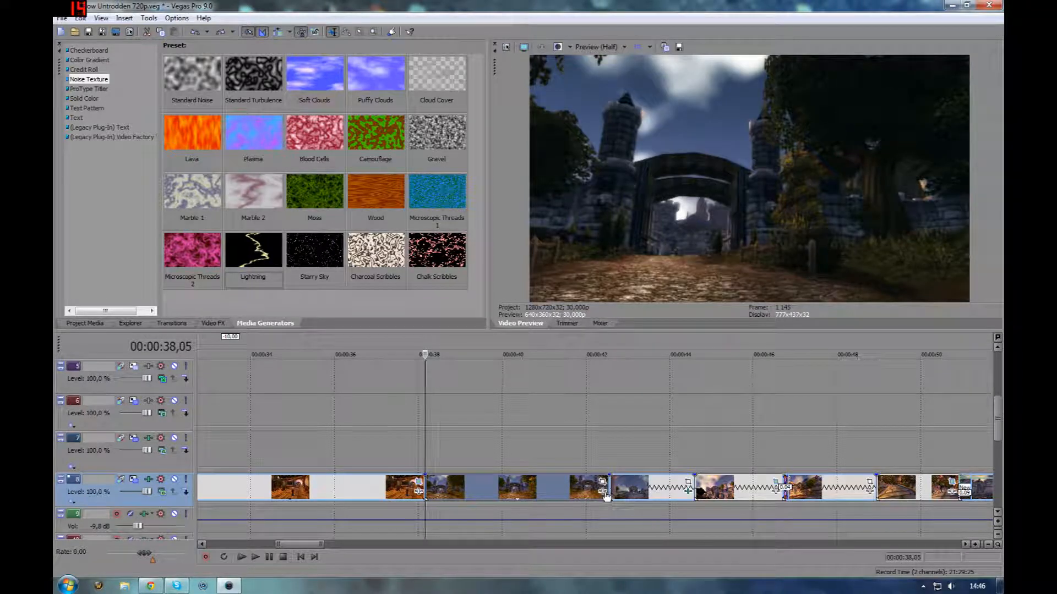
# Open track 8's NewBlue FE Film Pro track effect, toggle it off and on, and close it
pyautogui.click(149, 480)
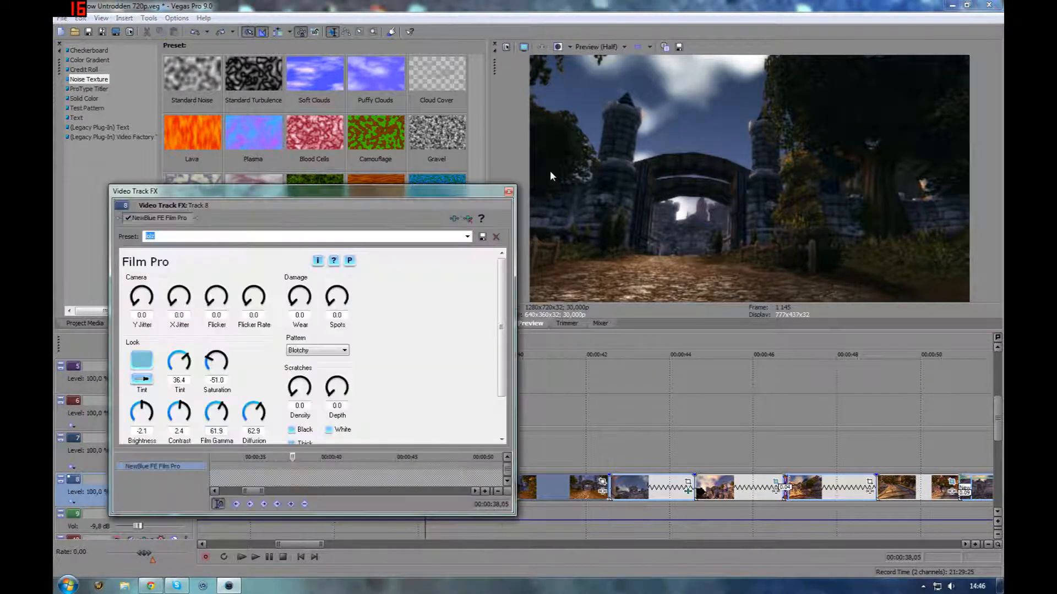
pyautogui.click(126, 219)
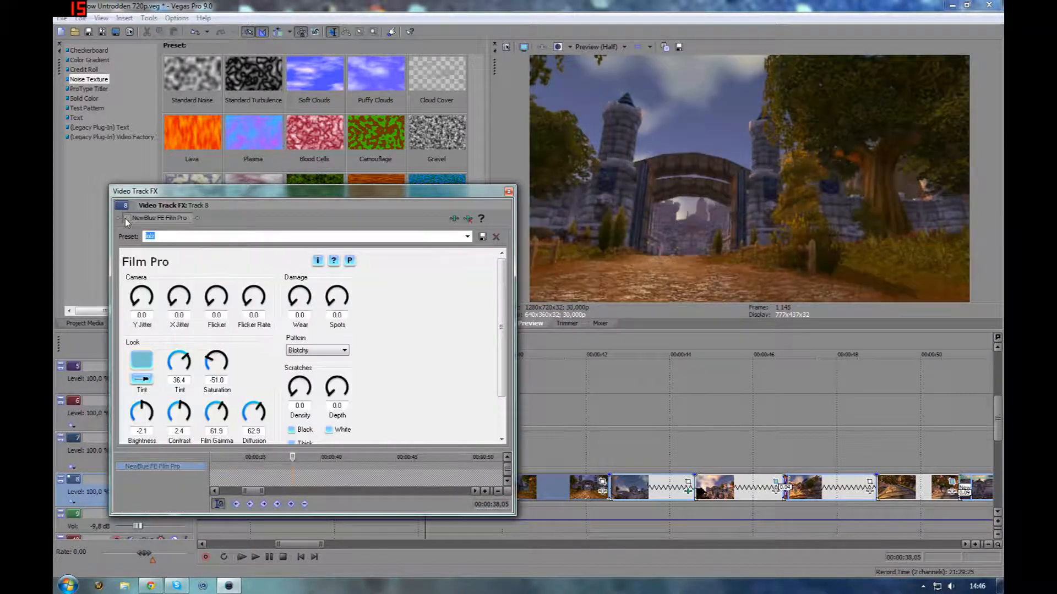
pyautogui.click(126, 218)
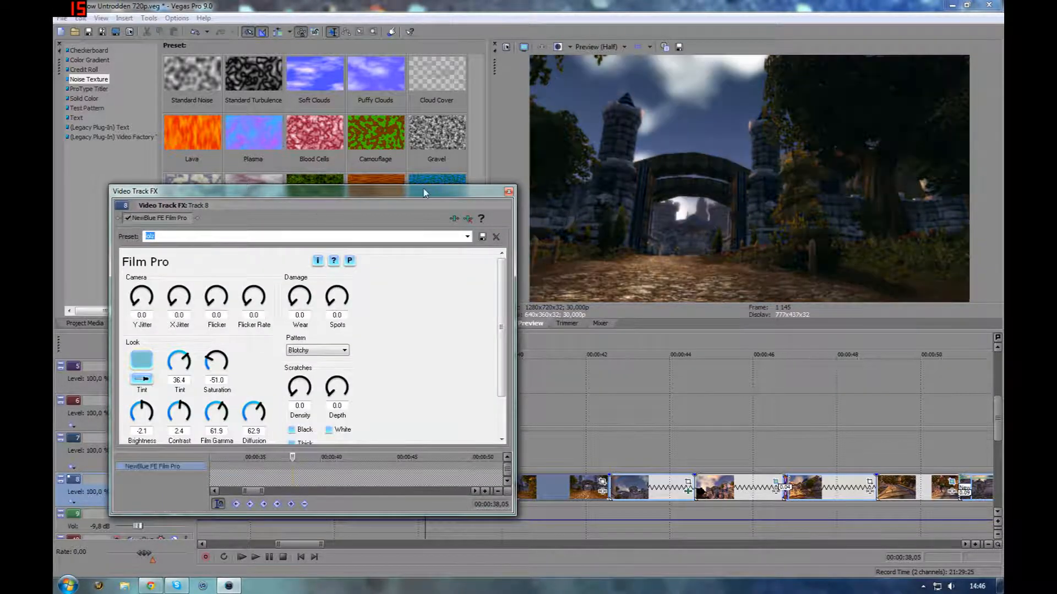
pyautogui.click(509, 192)
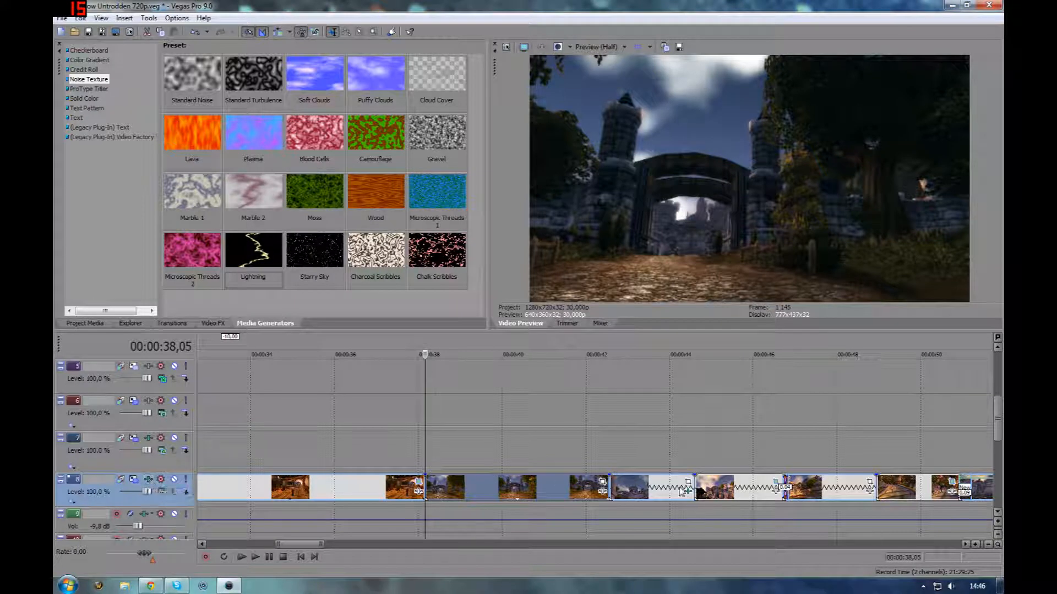
# Step back a few frames in the arch clip in track 8 and open its Starburst and Lens Flare effect chain
pyautogui.click(669, 493)
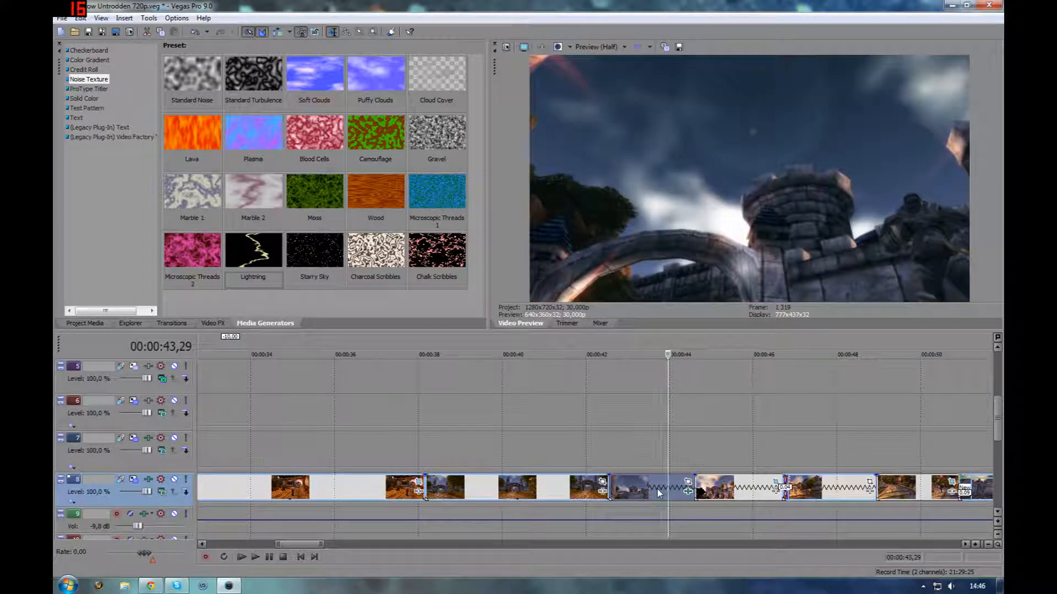
pyautogui.press('Left')
pyautogui.press('Left')
pyautogui.press('Left')
pyautogui.press('Left')
pyautogui.press('Left')
pyautogui.press('Left')
pyautogui.press('Left')
pyautogui.press('Left')
pyautogui.press('Left')
pyautogui.press('Left')
pyautogui.press('Left')
pyautogui.press('Left')
pyautogui.press('Left')
pyautogui.press('Left')
pyautogui.press('Left')
pyautogui.press('Left')
pyautogui.press('Left')
pyautogui.press('Left')
pyautogui.press('Left')
pyautogui.press('Left')
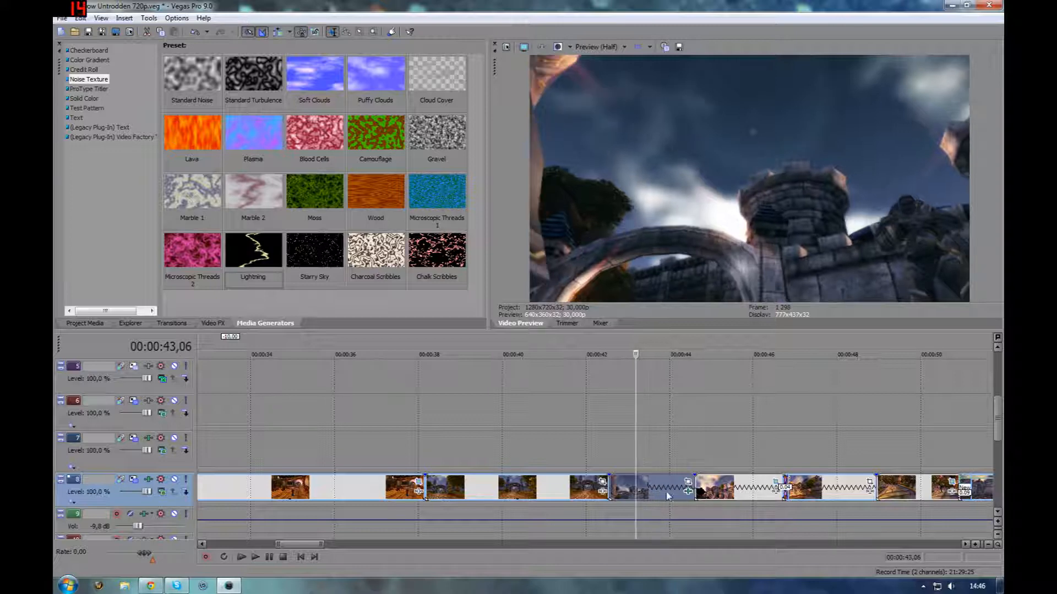
pyautogui.click(689, 492)
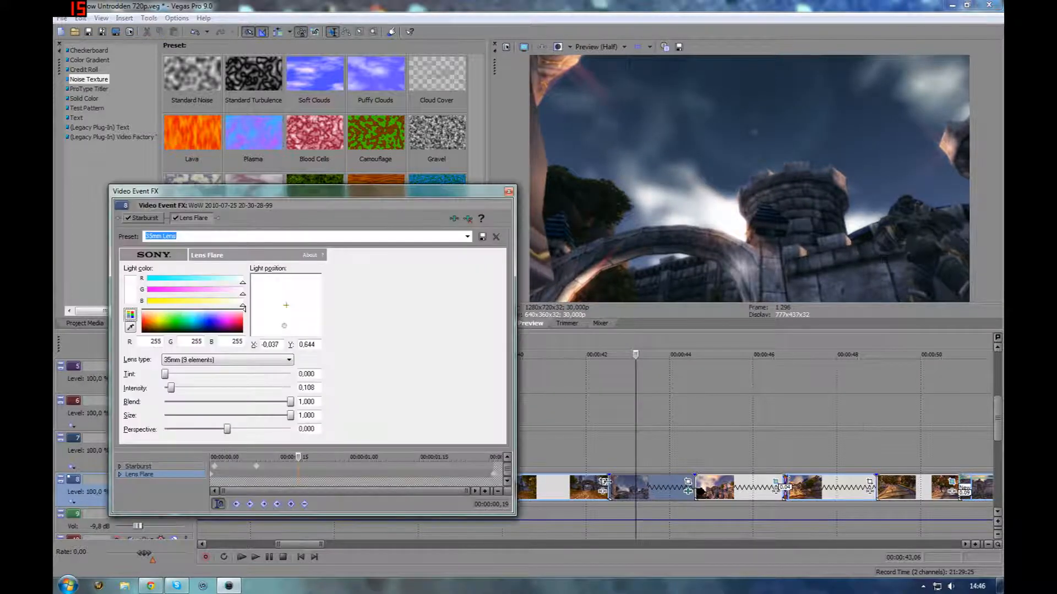
# Disable the arch clip's Lens Flare and Starburst effects and play the clip from just before the arch to compare
pyautogui.click(174, 218)
pyautogui.click(126, 218)
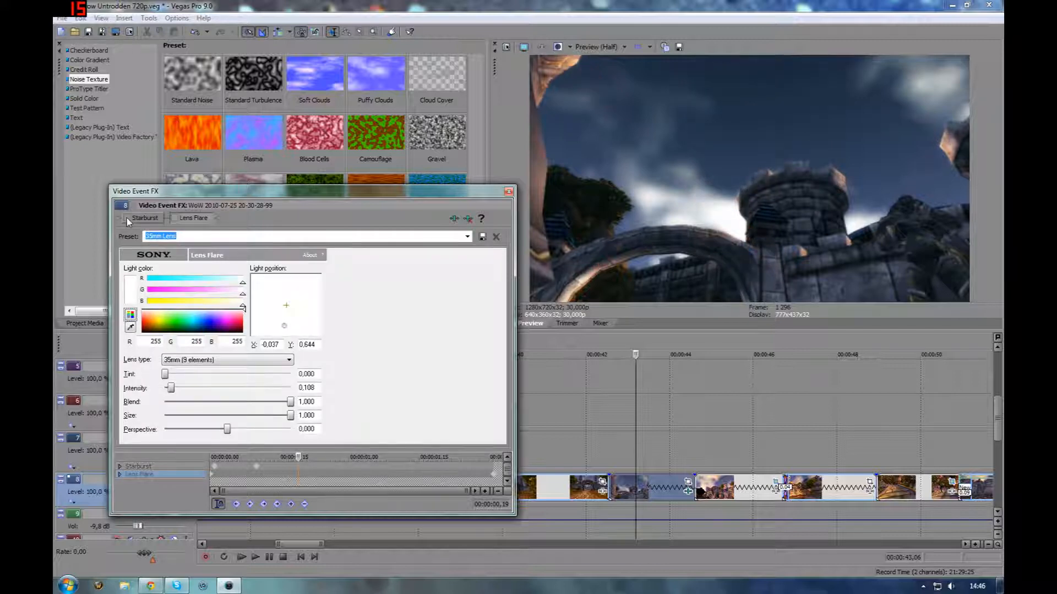
pyautogui.click(635, 451)
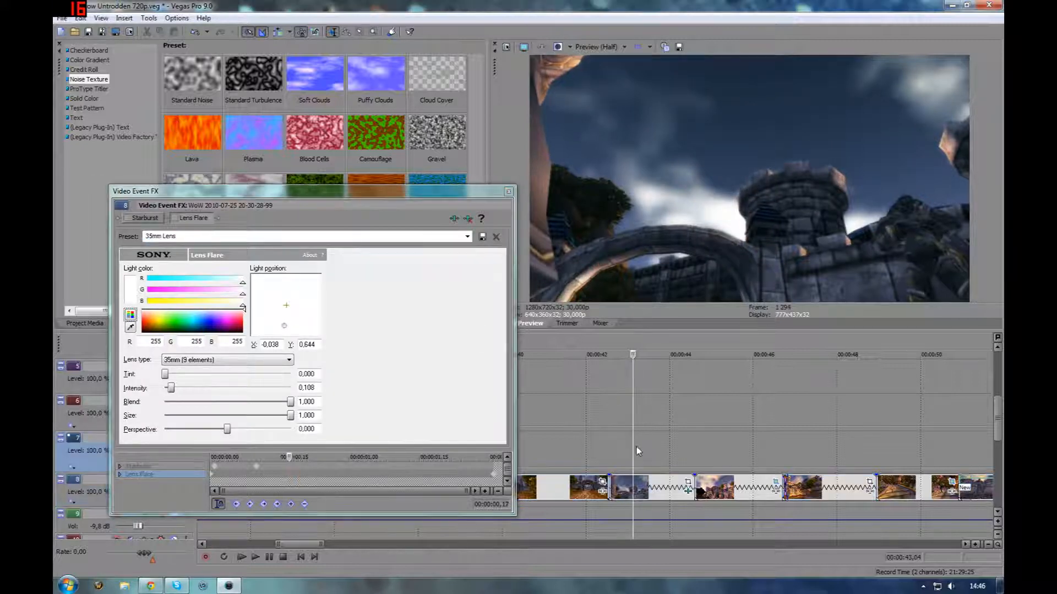
pyautogui.click(607, 451)
pyautogui.press('space')
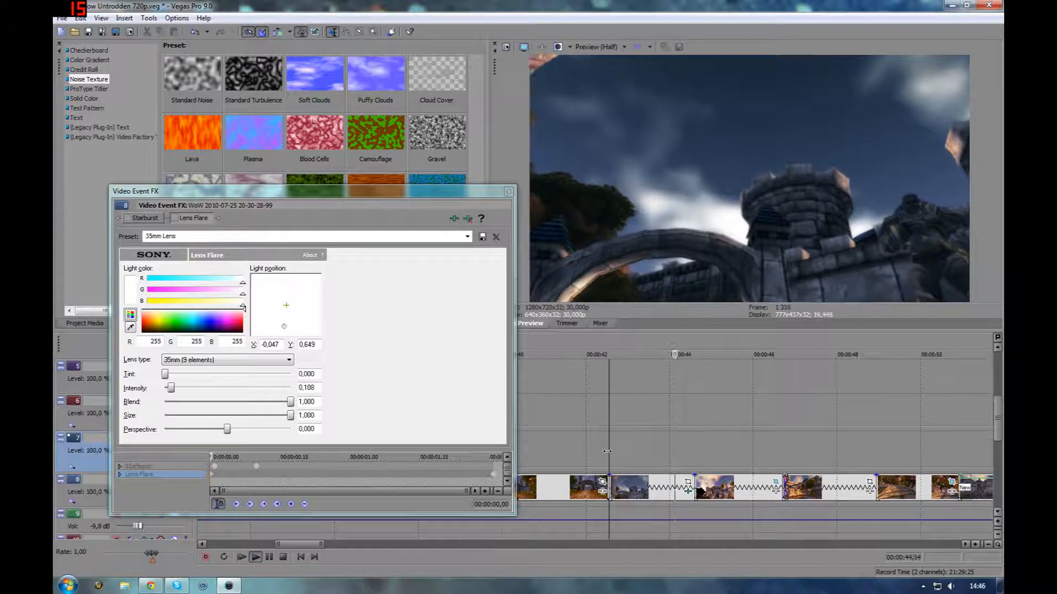
pyautogui.press('space')
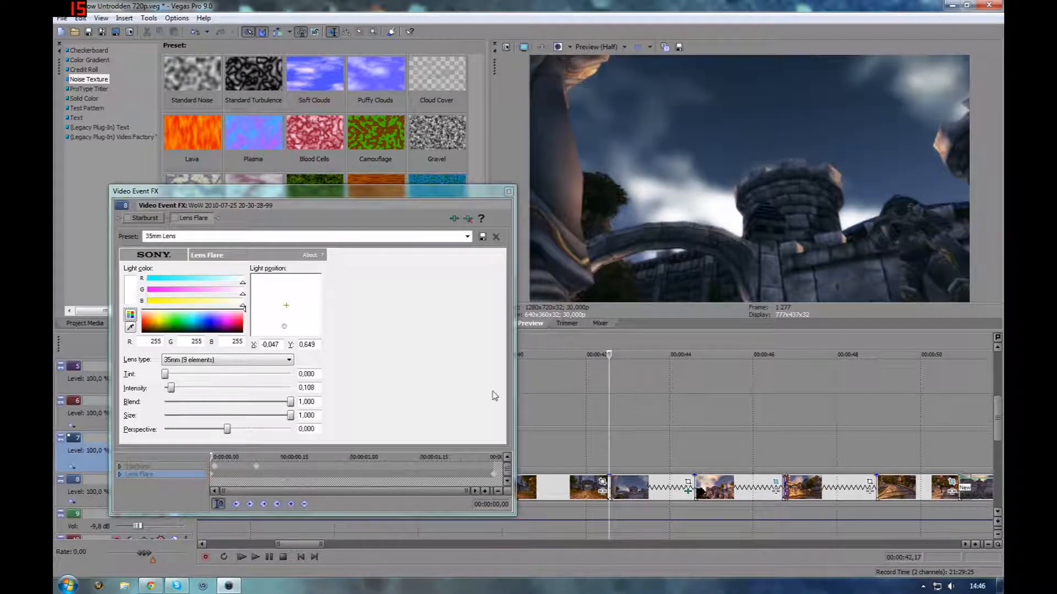
# Re-enable the arch clip's effects and replay the same stretch with them active
pyautogui.click(182, 218)
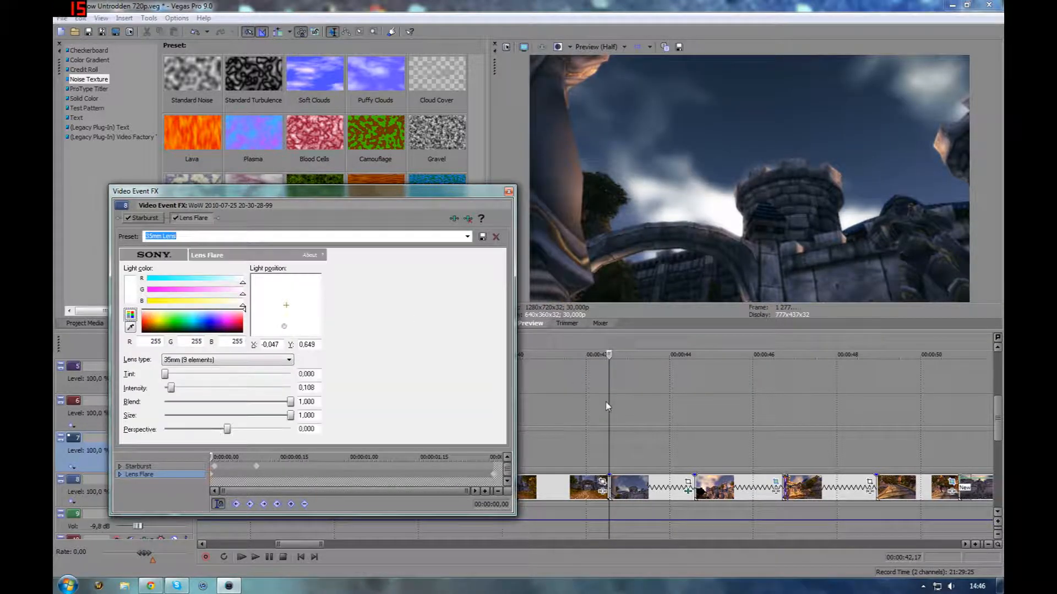
pyautogui.press('space')
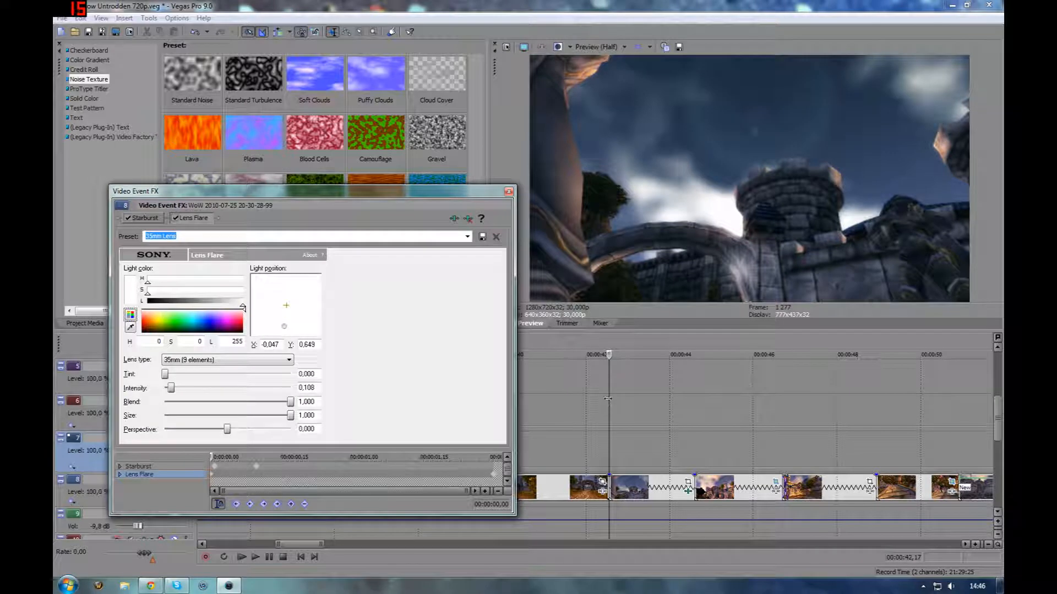
pyautogui.click(609, 445)
pyautogui.press('space')
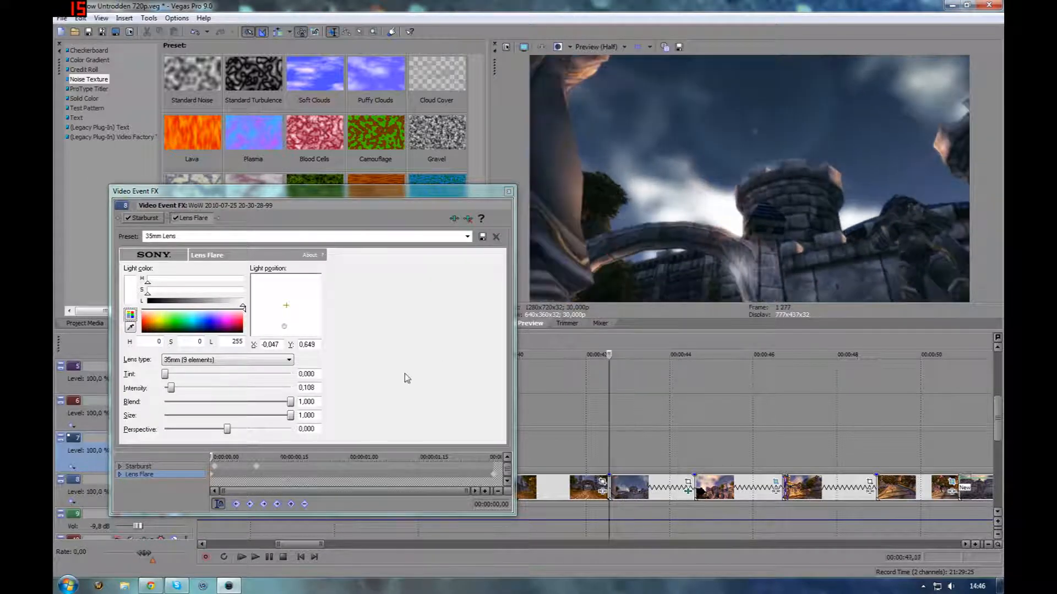
pyautogui.press('space')
# Turn off Lens Flare alone and scrub through the arch clip to see Starburst by itself
pyautogui.click(175, 218)
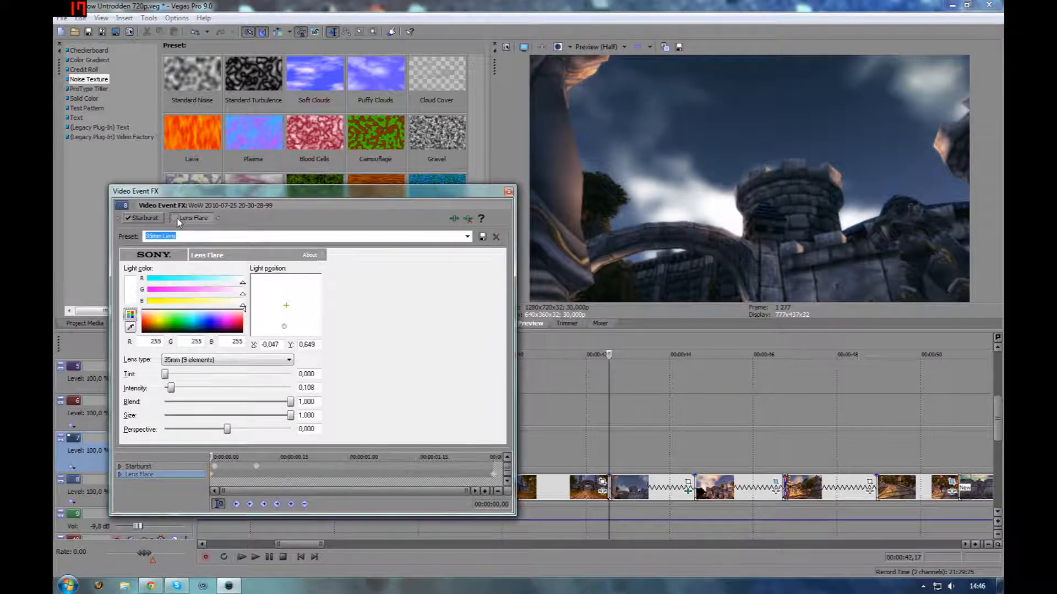
pyautogui.moveTo(609, 442); pyautogui.dragTo(625, 445)
pyautogui.moveTo(630, 442)
pyautogui.mouseDown()
pyautogui.moveTo(688, 440)
pyautogui.moveTo(630, 440)
pyautogui.mouseUp()
# Inspect the Starburst effect's keyframes, stepping between the first and later keyframe on the effect timeline
pyautogui.click(212, 466)
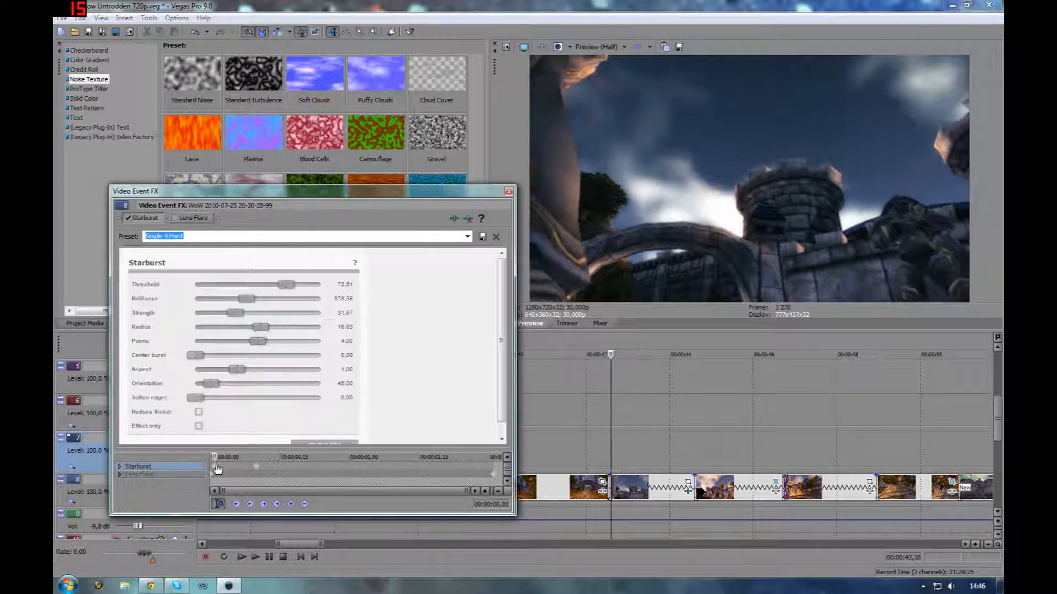
pyautogui.click(229, 457)
pyautogui.moveTo(230, 456); pyautogui.dragTo(247, 457)
pyautogui.click(257, 467)
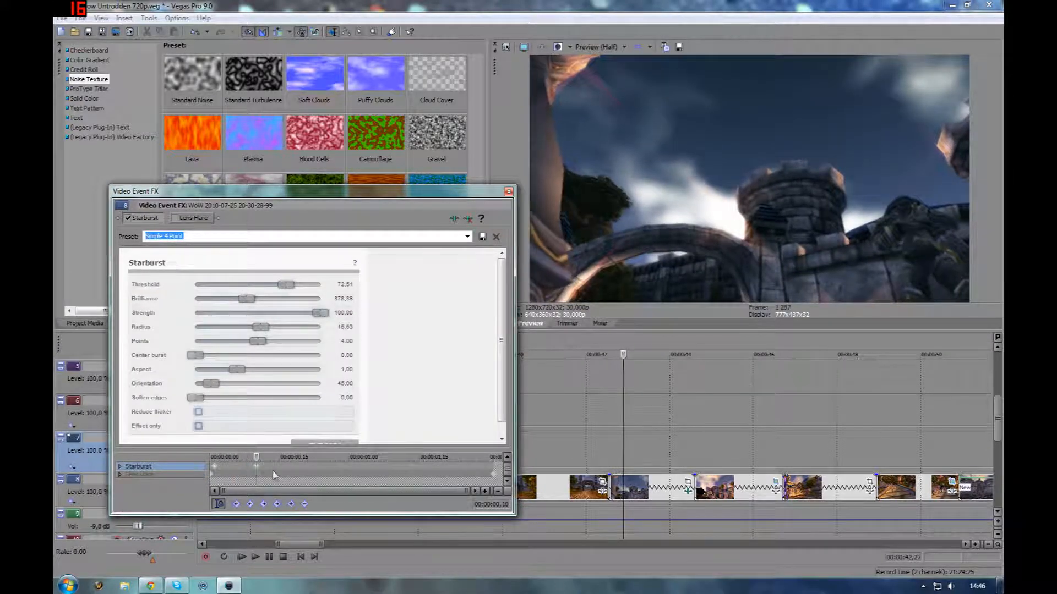
pyautogui.click(214, 466)
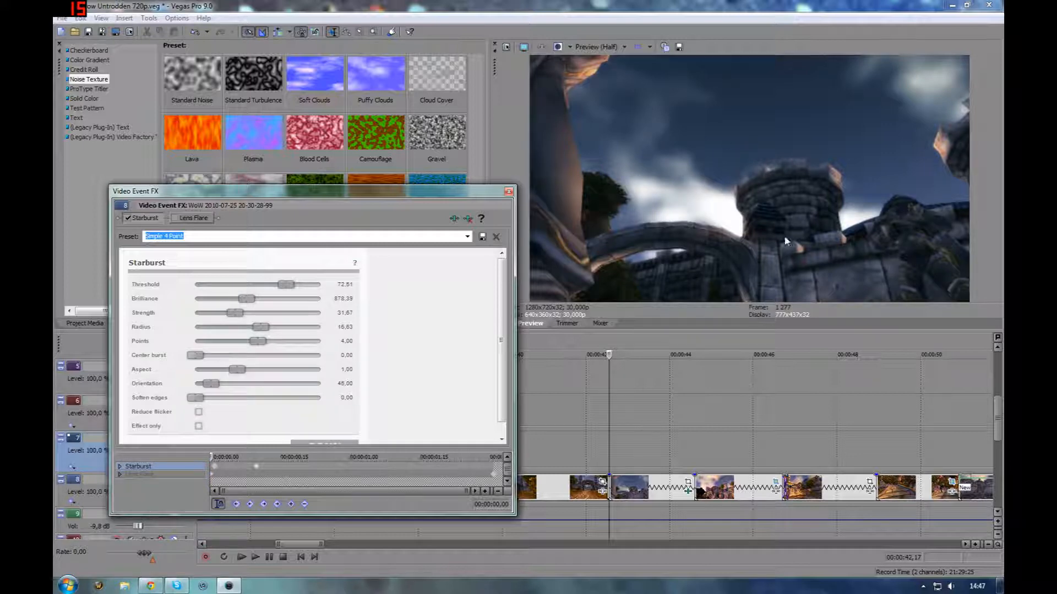
# Re-enable Lens Flare and scrub the arch clip with both effects active
pyautogui.click(176, 218)
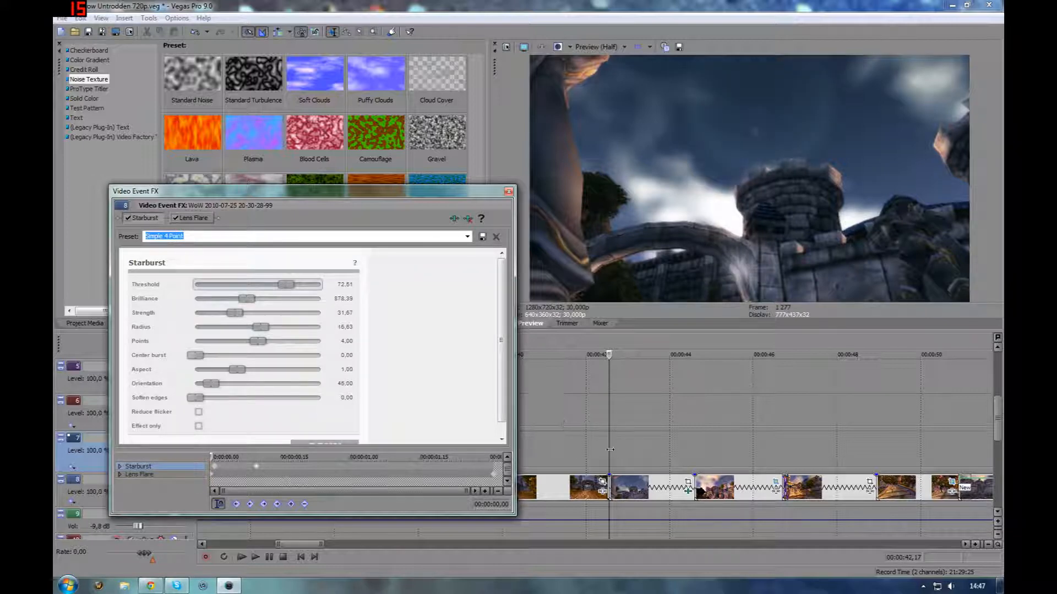
pyautogui.moveTo(610, 450)
pyautogui.mouseDown()
pyautogui.moveTo(691, 451)
pyautogui.moveTo(626, 451)
pyautogui.mouseUp()
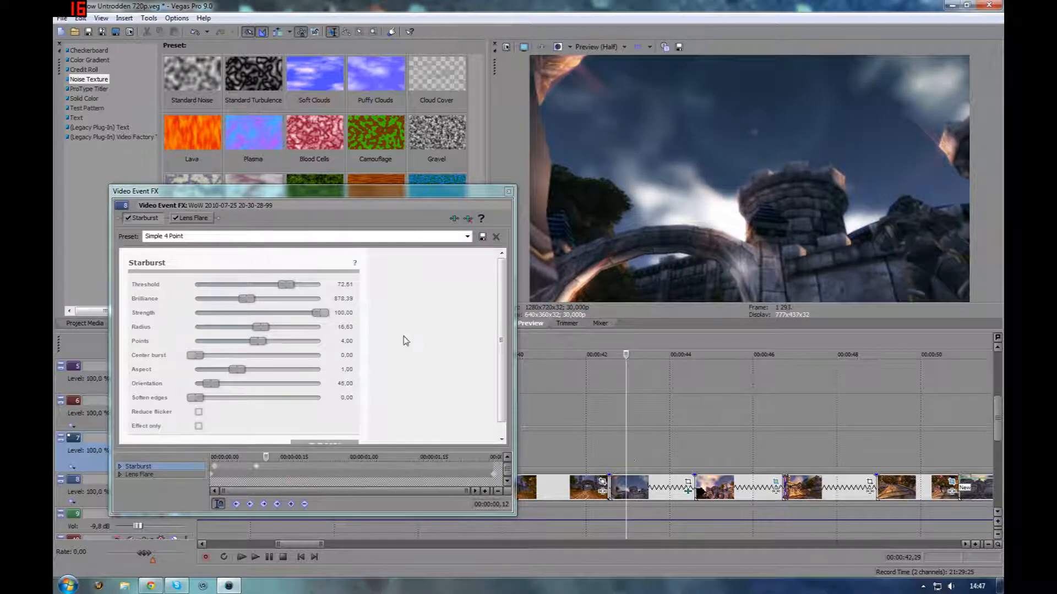
# Open the Lens Flare settings, scrub its keyframed light position, play the clip, and close the effects window
pyautogui.click(190, 218)
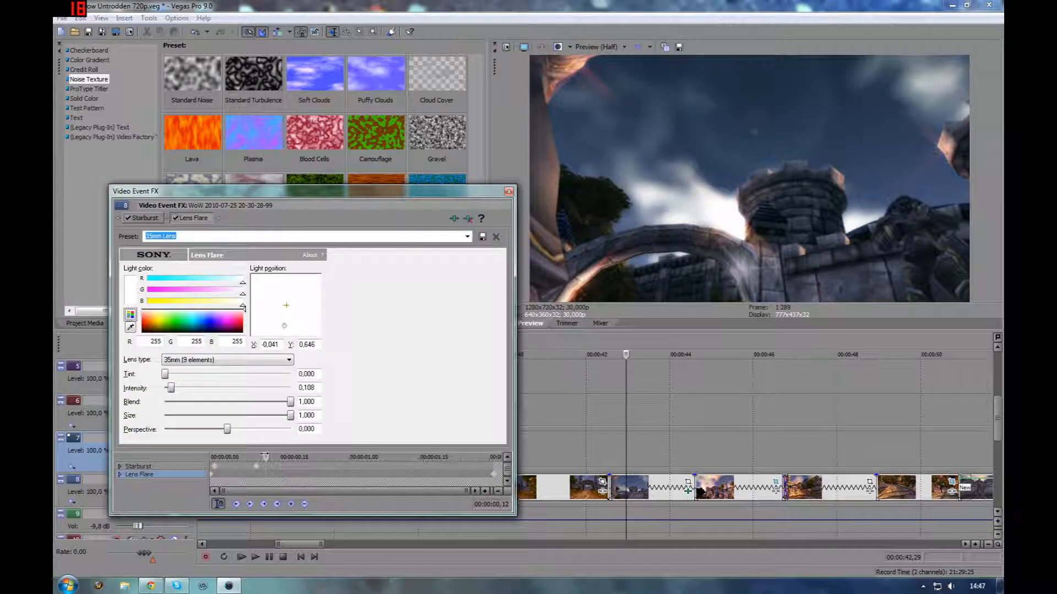
pyautogui.moveTo(264, 456); pyautogui.dragTo(290, 452)
pyautogui.click(194, 219)
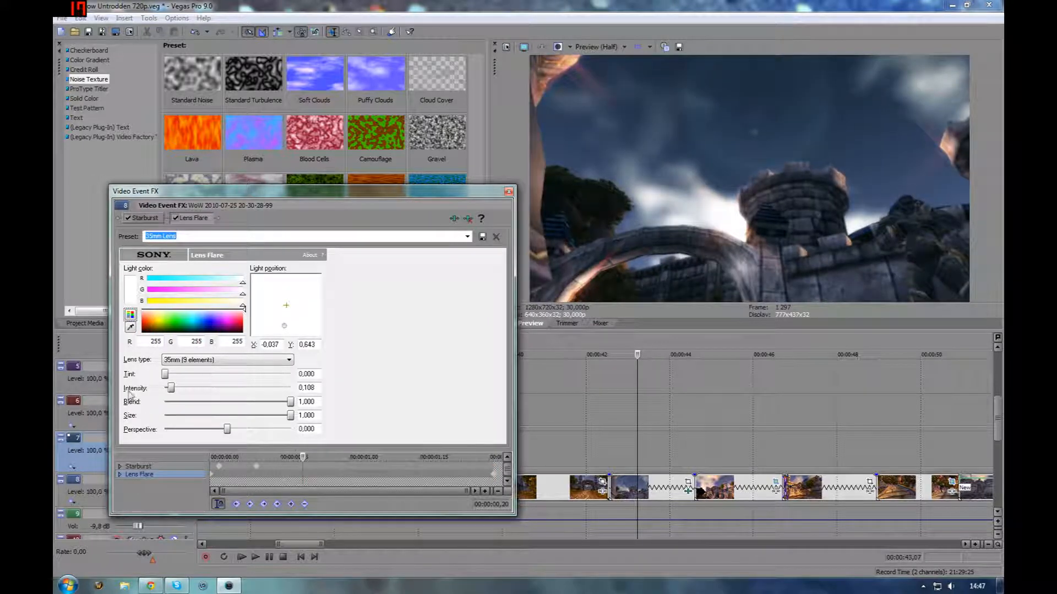
pyautogui.press('space')
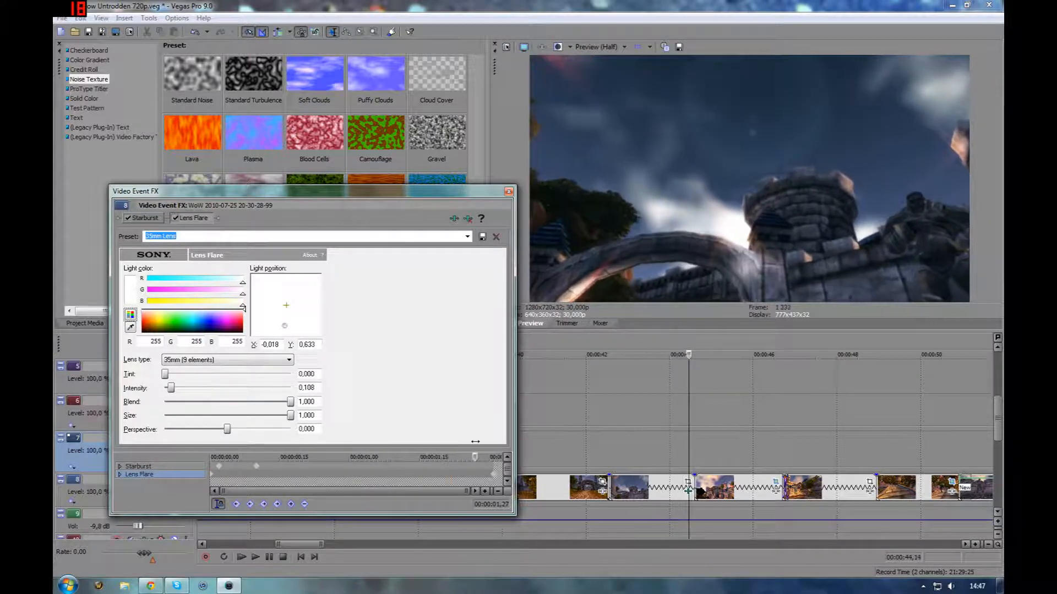
pyautogui.click(508, 191)
# Open the lion statue clip's Pan/Crop, scrub through its animated crop, and close it
pyautogui.click(744, 488)
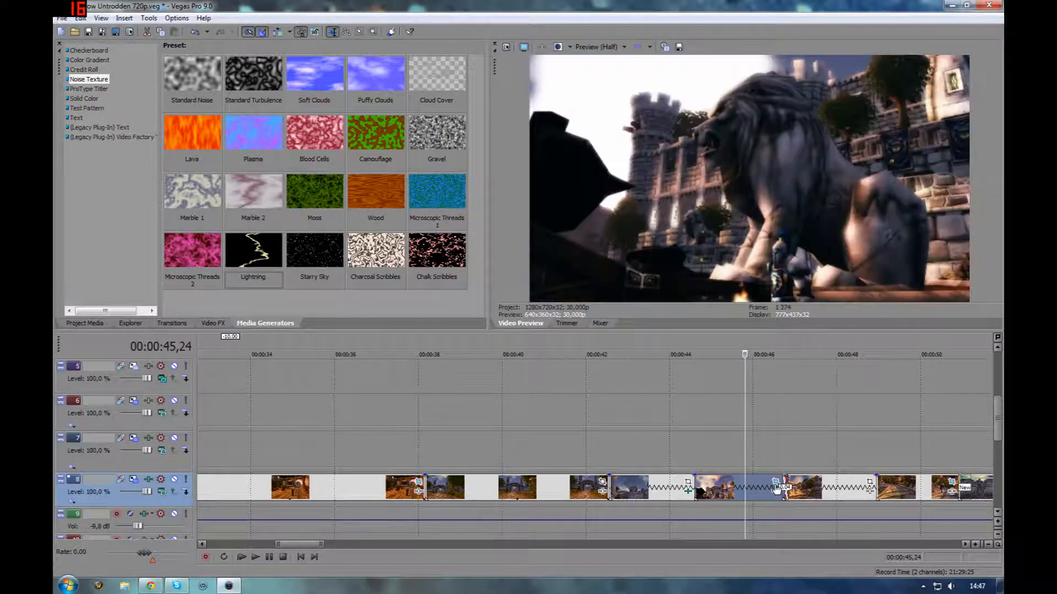
pyautogui.click(776, 482)
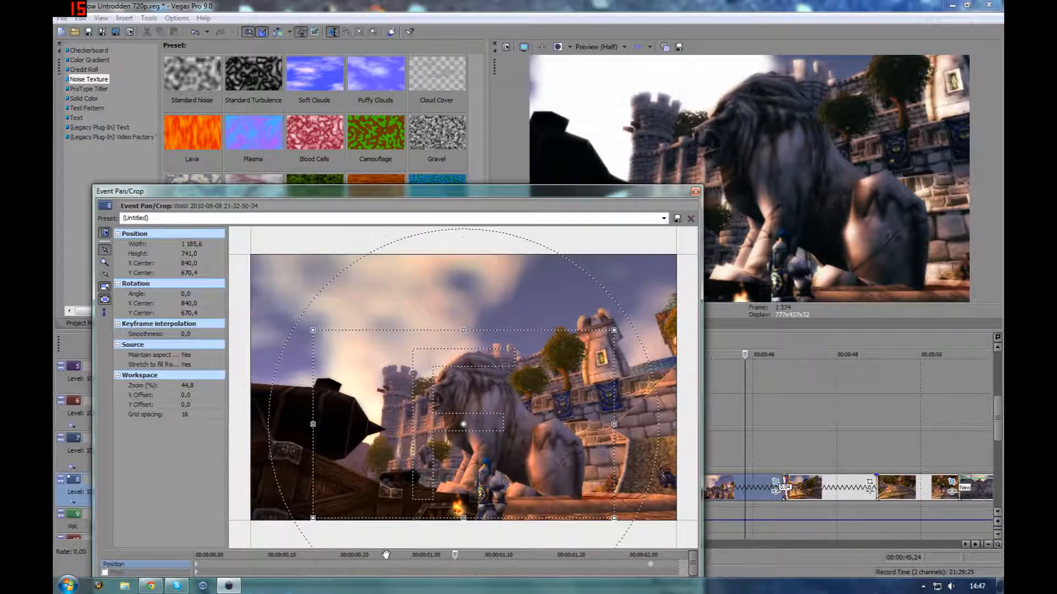
pyautogui.moveTo(465, 565); pyautogui.dragTo(418, 556)
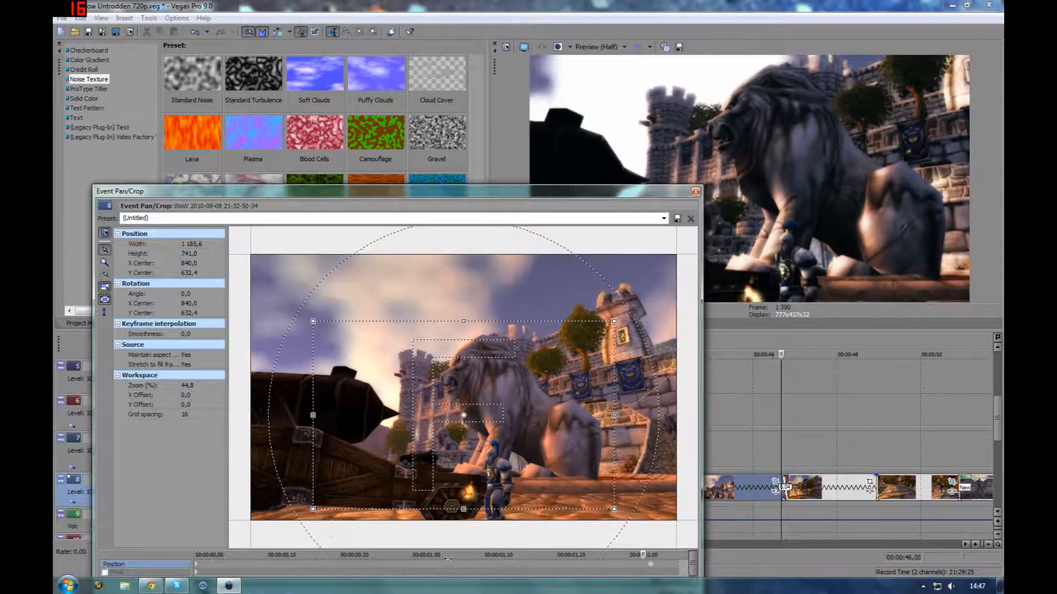
pyautogui.moveTo(334, 556); pyautogui.dragTo(657, 560)
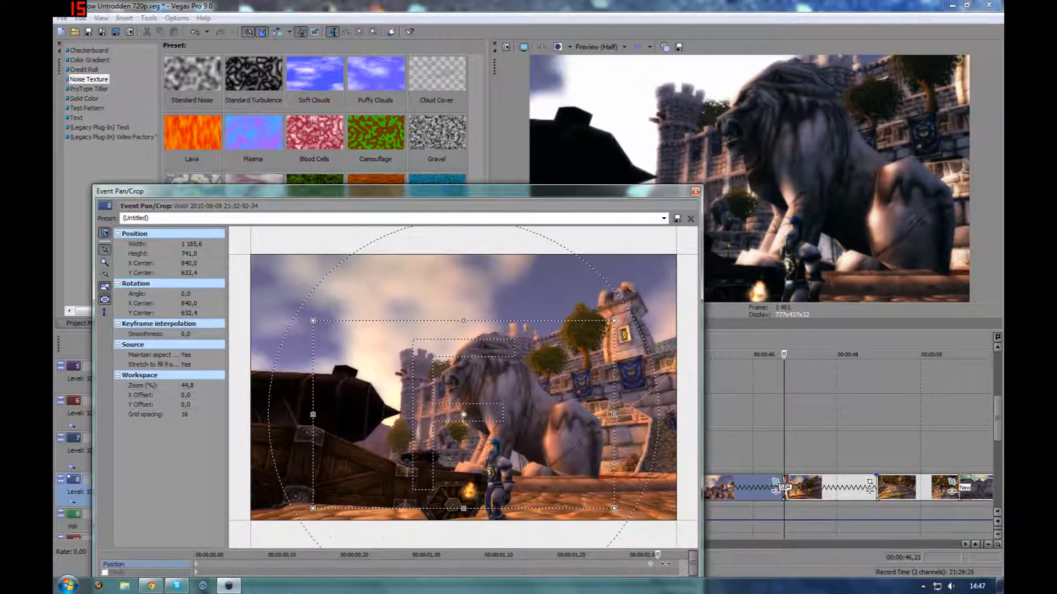
pyautogui.moveTo(584, 570)
pyautogui.mouseDown()
pyautogui.moveTo(485, 565)
pyautogui.moveTo(589, 561)
pyautogui.mouseUp()
pyautogui.click(695, 191)
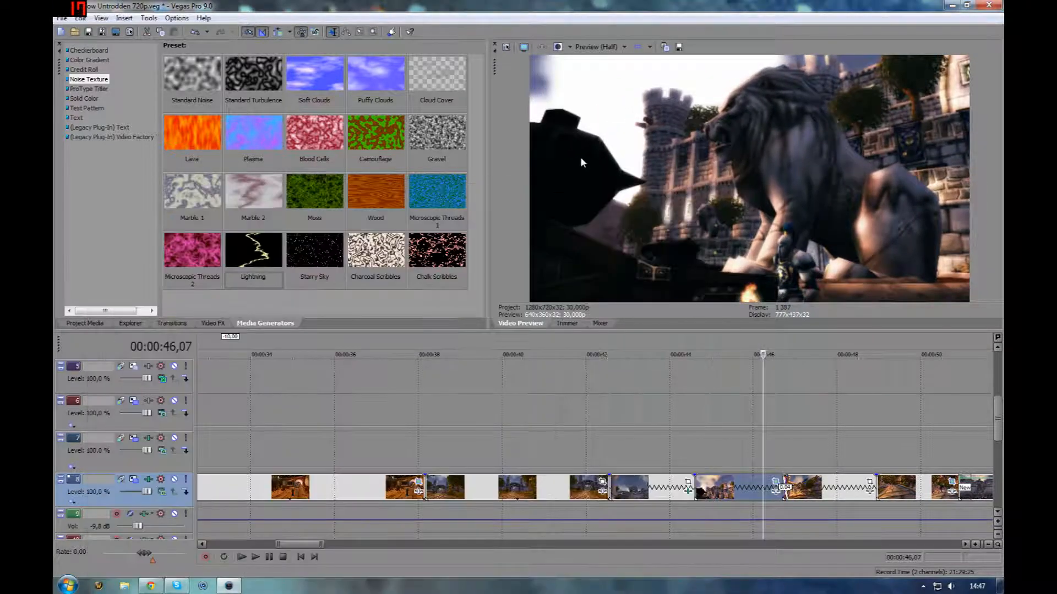
# Move further along track 8, open the next clip's Starburst effect, toggle it, and scrub its timeline
pyautogui.click(843, 490)
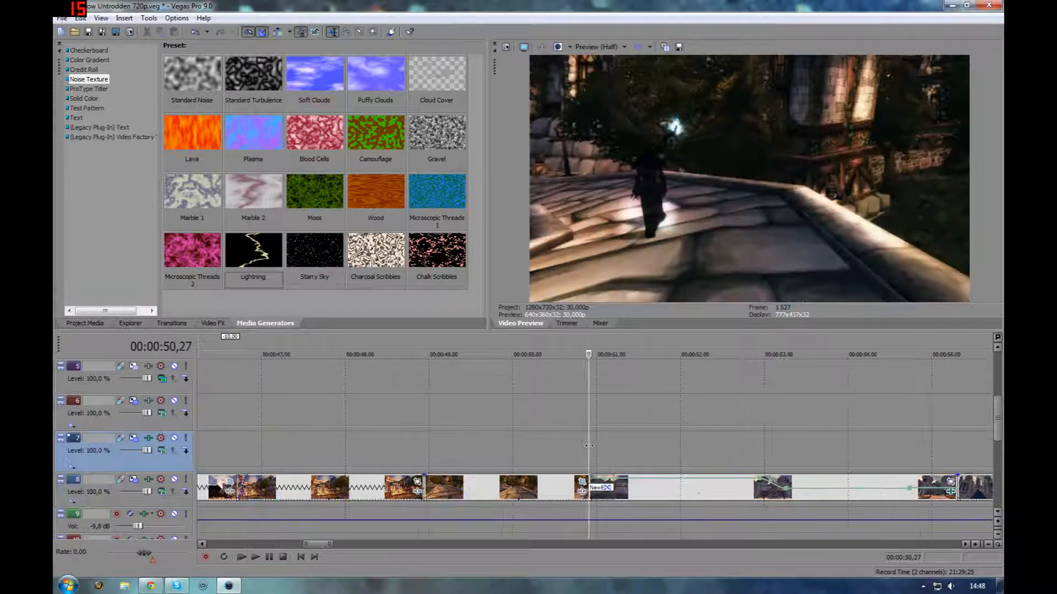
pyautogui.moveTo(588, 454); pyautogui.dragTo(741, 452)
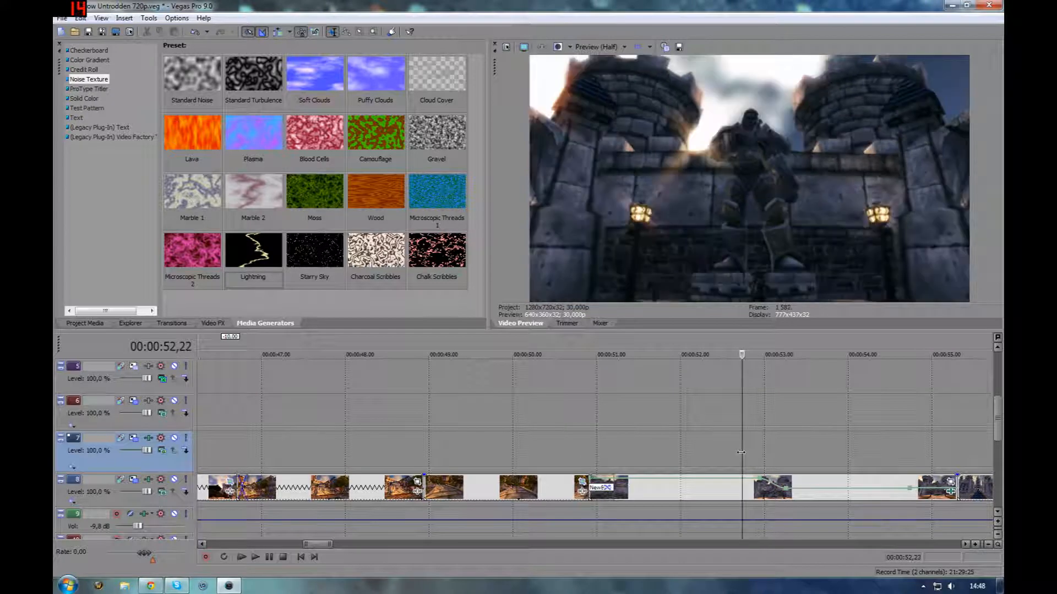
pyautogui.click(951, 491)
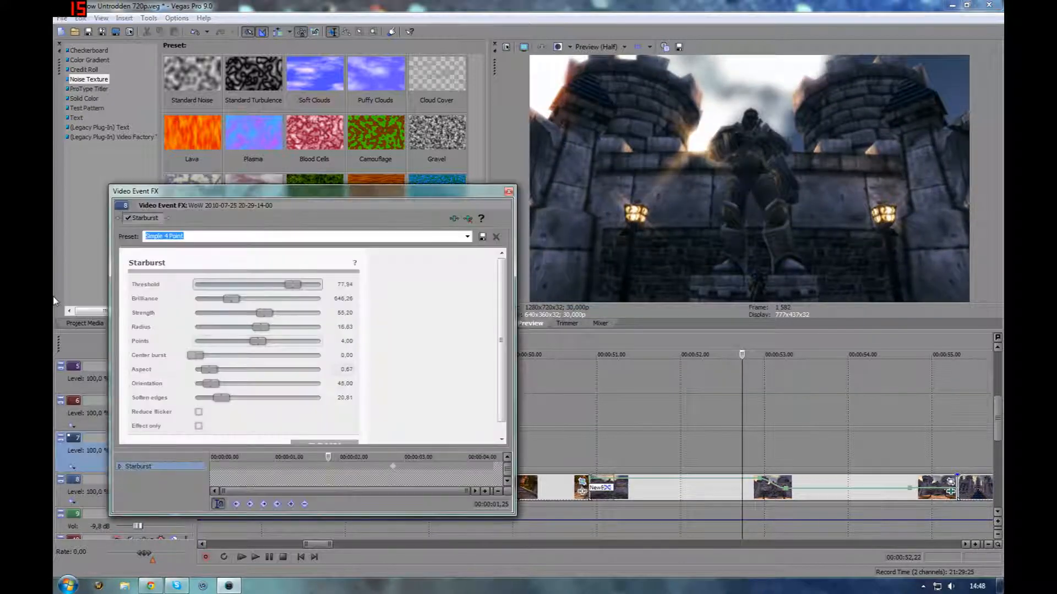
pyautogui.click(127, 219)
pyautogui.moveTo(329, 458); pyautogui.dragTo(391, 456)
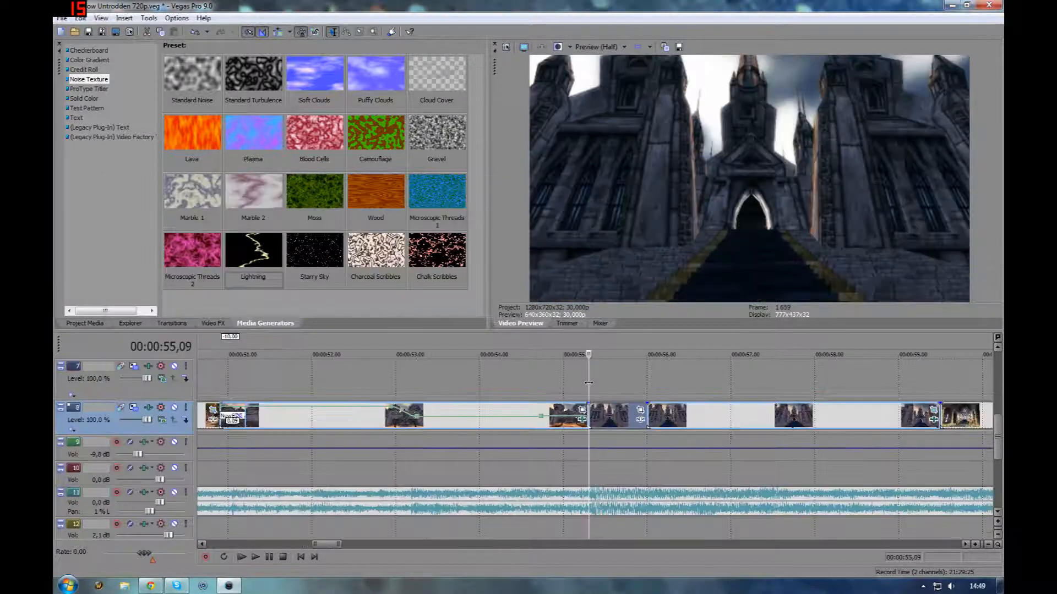
# Scroll to the cathedral stairs clip, open its Starburst effect, toggle it off and on, inspect its strength keyframes, and close it
pyautogui.scroll(-2, 711, 392)
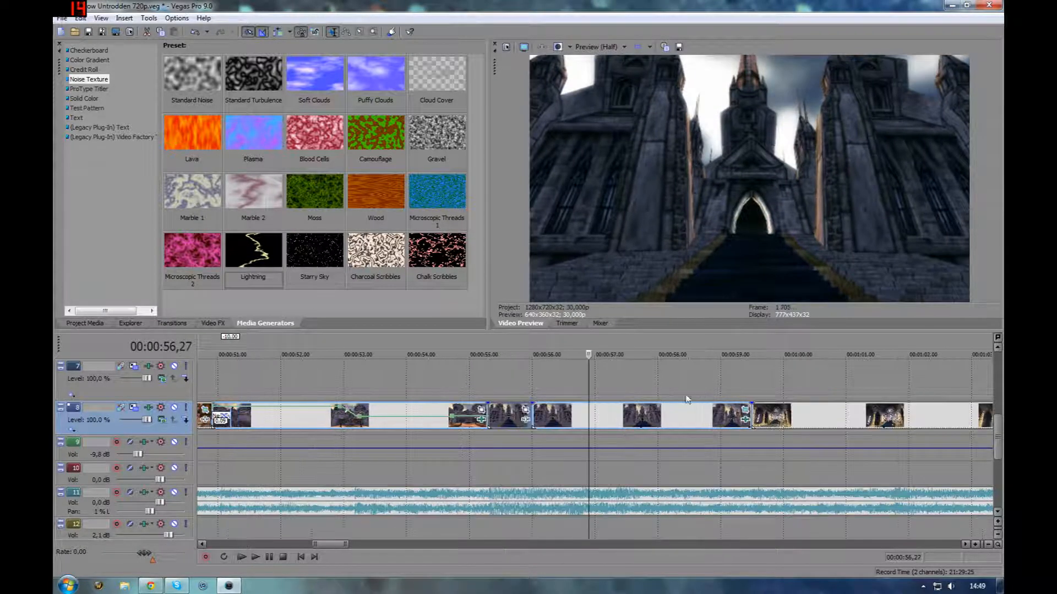
pyautogui.moveTo(609, 392); pyautogui.dragTo(714, 393)
pyautogui.click(745, 420)
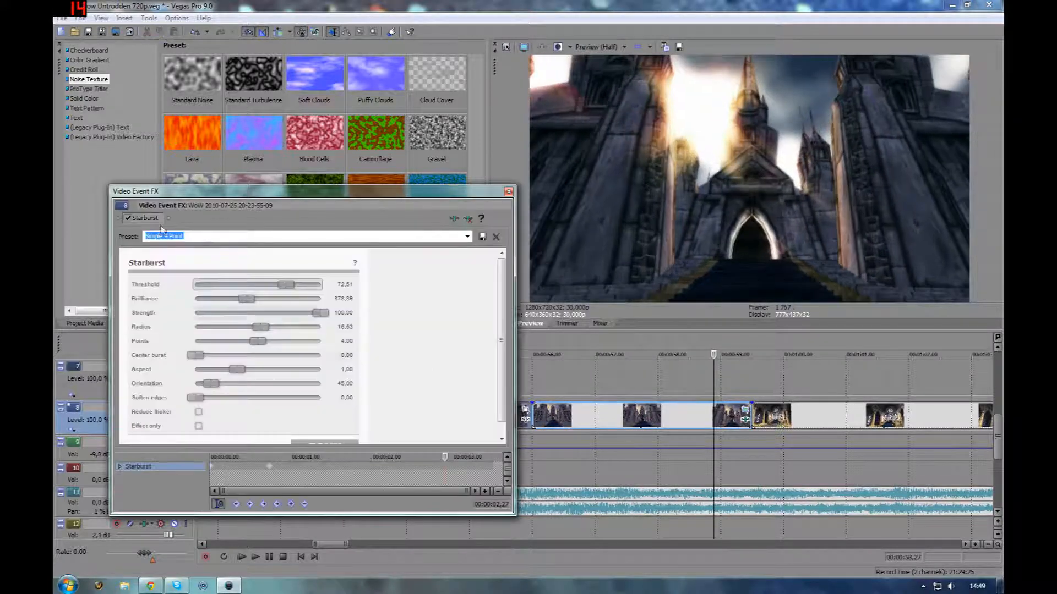
pyautogui.click(127, 220)
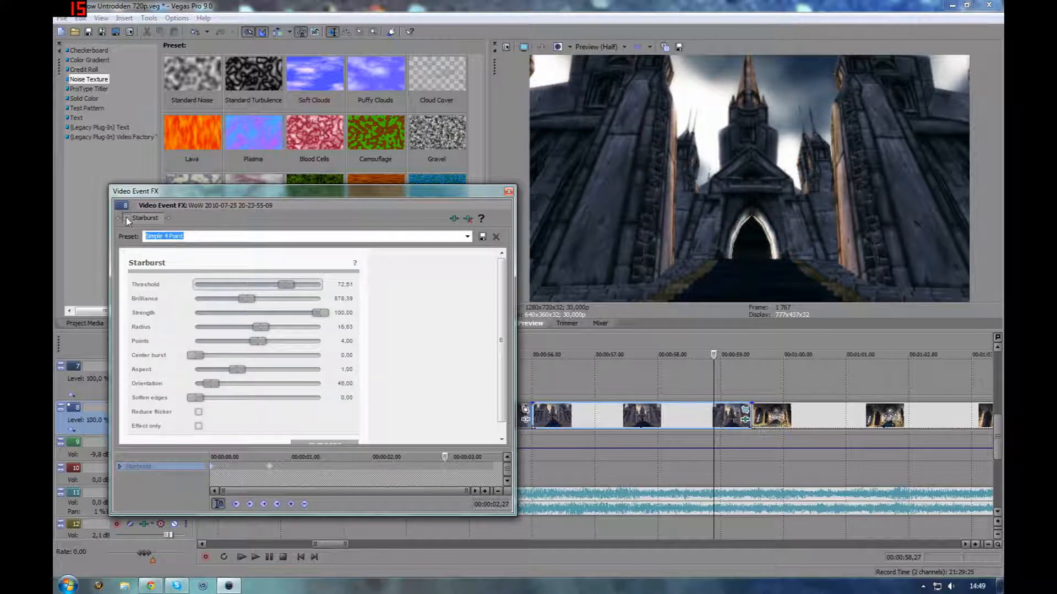
pyautogui.click(128, 220)
pyautogui.click(219, 474)
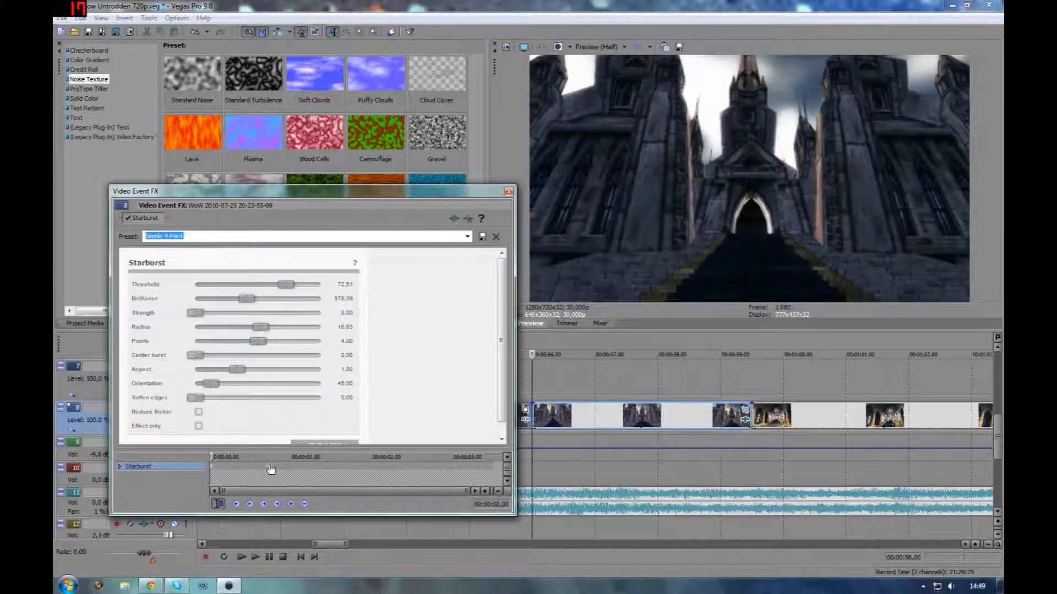
pyautogui.click(270, 466)
pyautogui.click(214, 471)
pyautogui.moveTo(213, 456); pyautogui.dragTo(175, 466)
pyautogui.moveTo(216, 467); pyautogui.dragTo(409, 457)
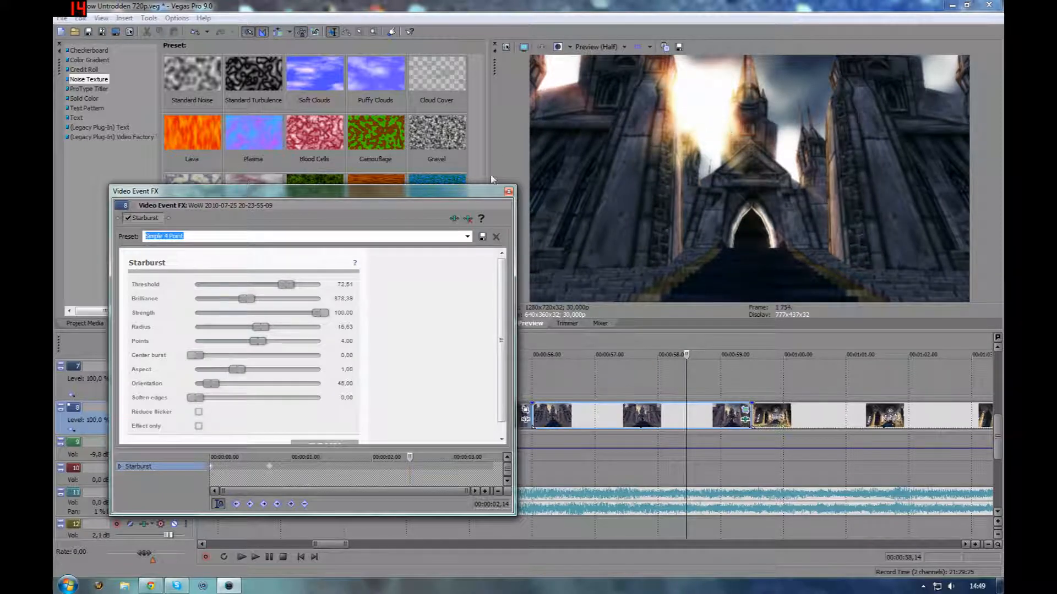
pyautogui.click(508, 192)
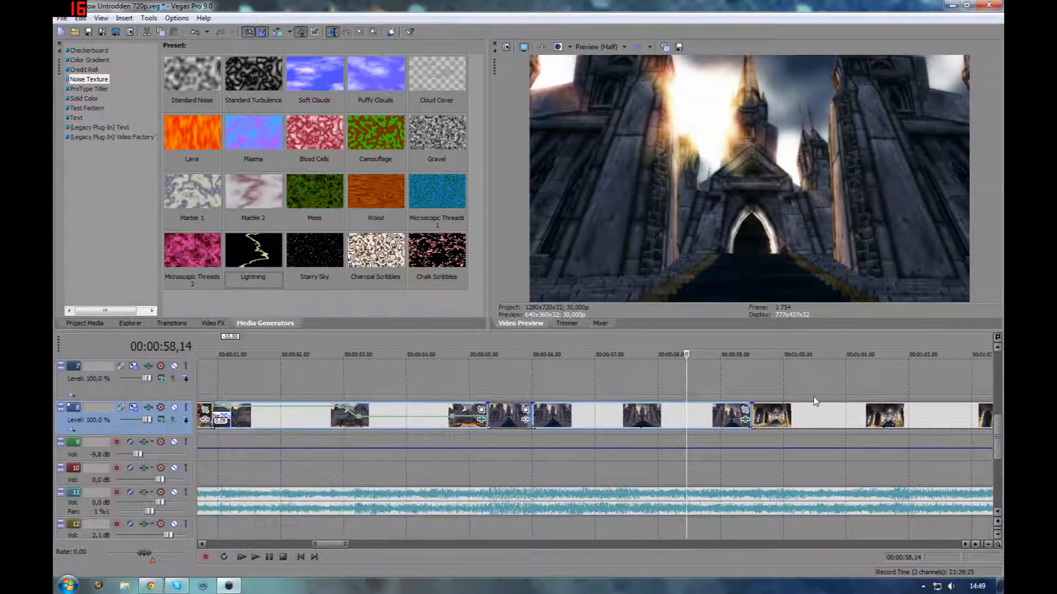
# Scroll to the cathedral interior clip, open its NewBlue Vignette and Diffusion effect chain, and toggle each effect to compare
pyautogui.scroll(-3, 798, 415)
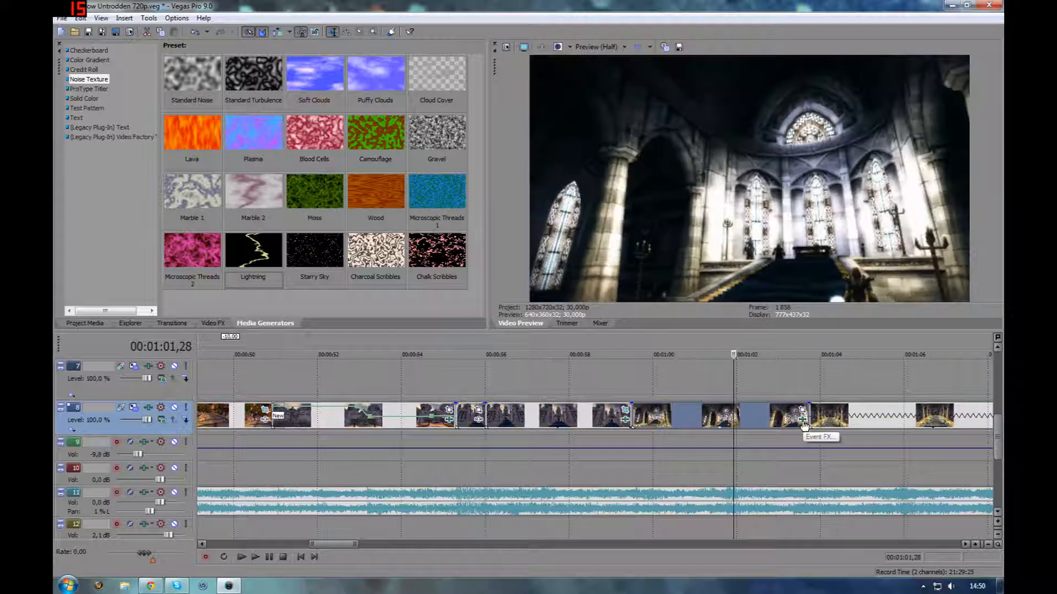
pyautogui.click(803, 422)
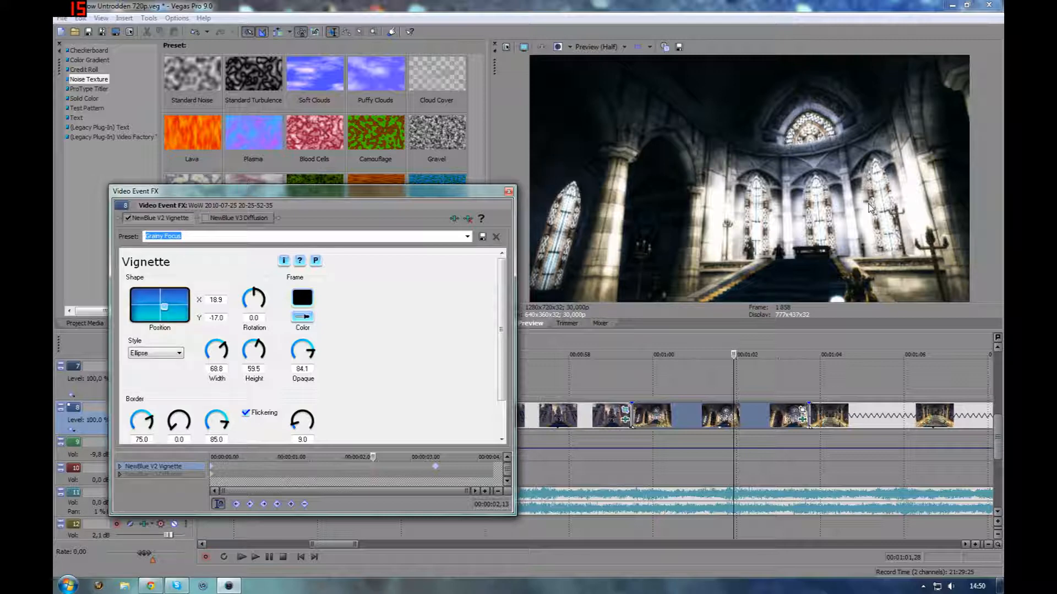
pyautogui.click(206, 218)
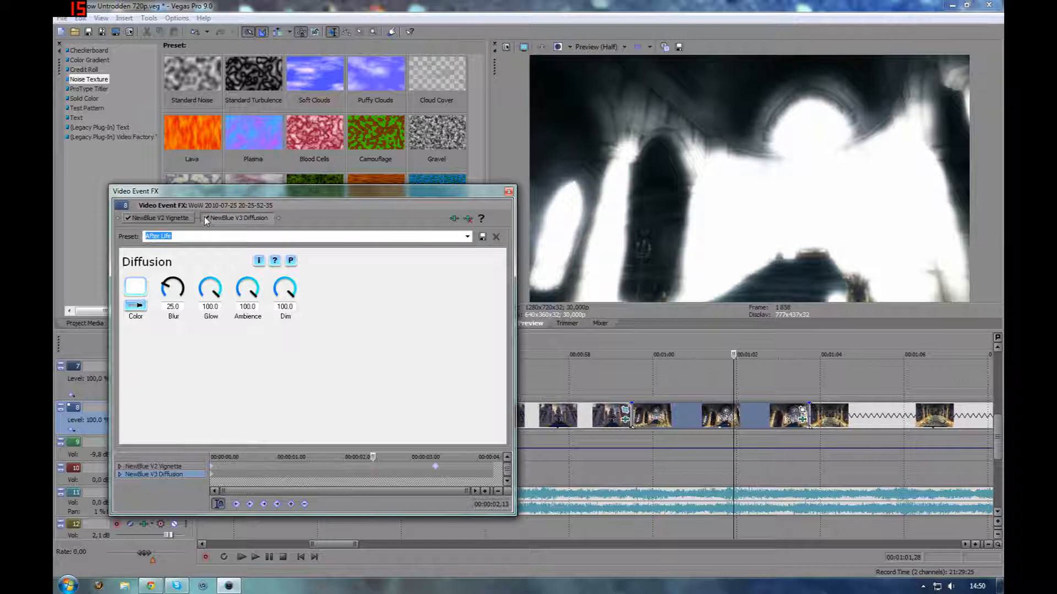
pyautogui.click(206, 218)
pyautogui.click(141, 219)
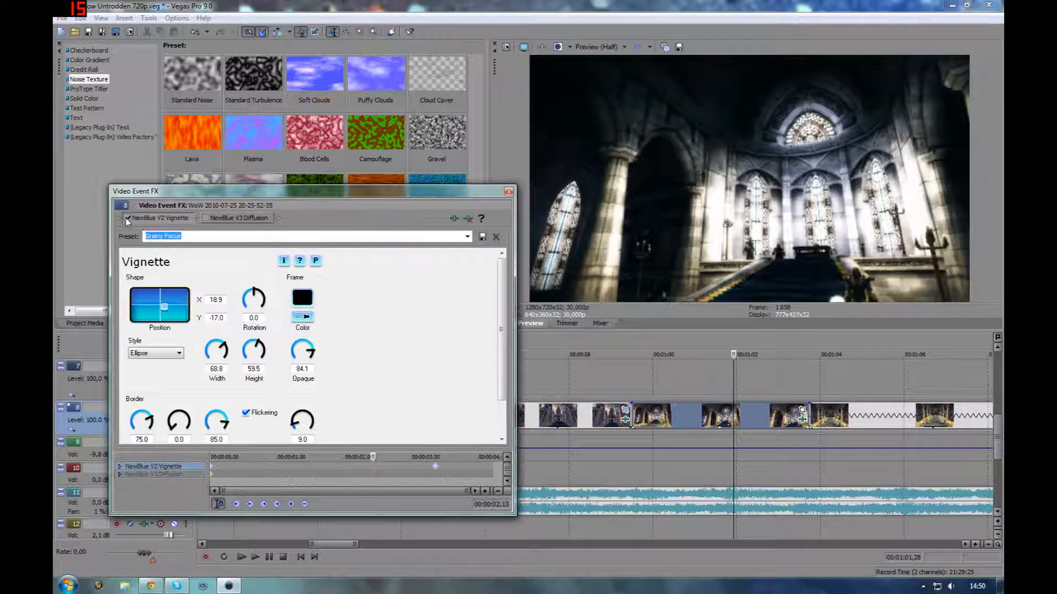
pyautogui.click(127, 219)
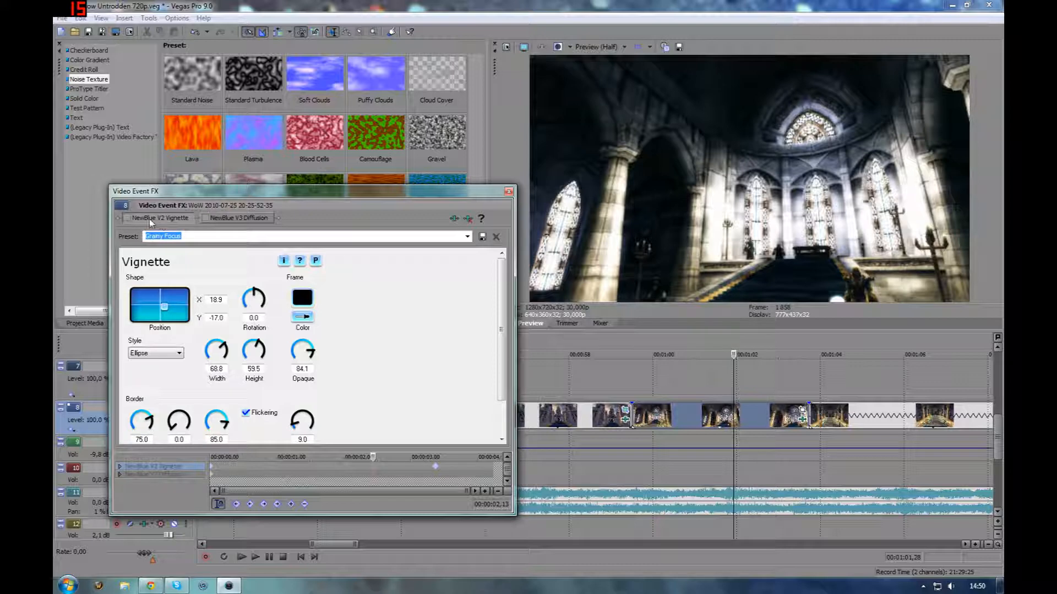
# Toggle the cathedral interior clip's Vignette effect off and on, jump through its keyframes, and close the effect window
pyautogui.click(128, 219)
pyautogui.click(129, 218)
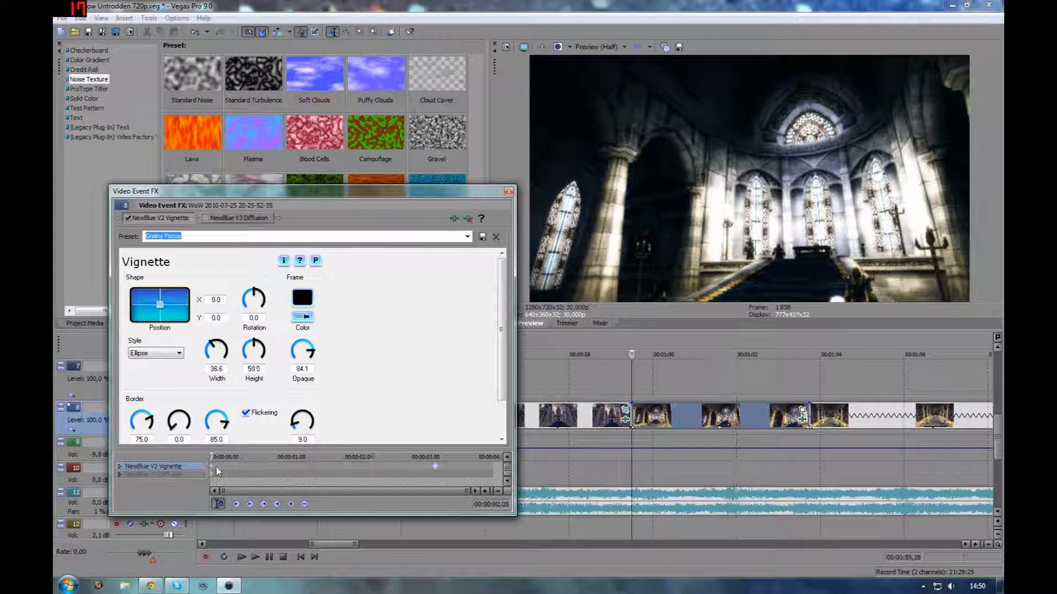
pyautogui.click(435, 467)
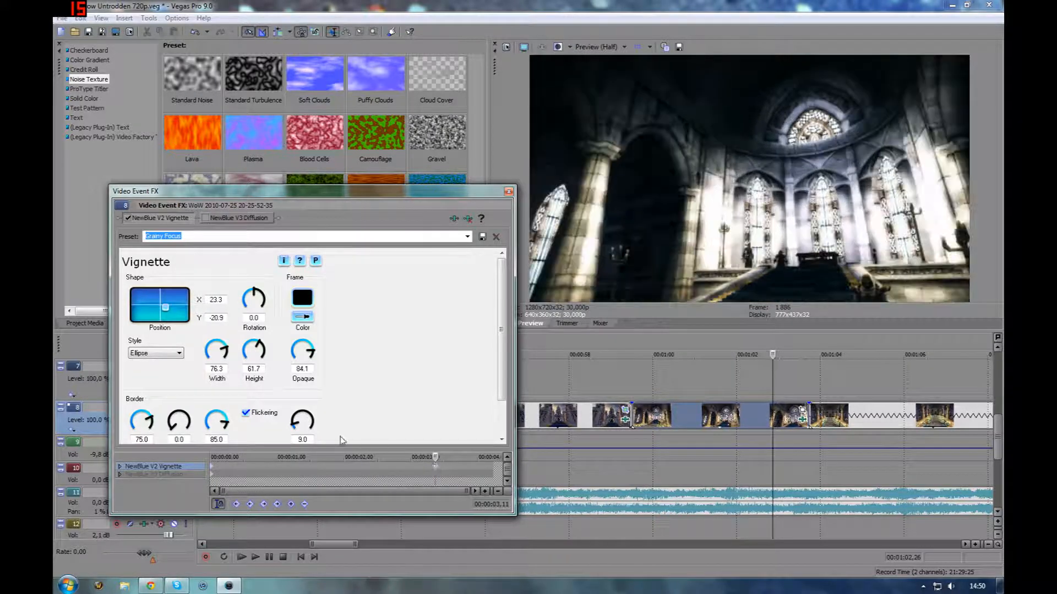
pyautogui.click(218, 471)
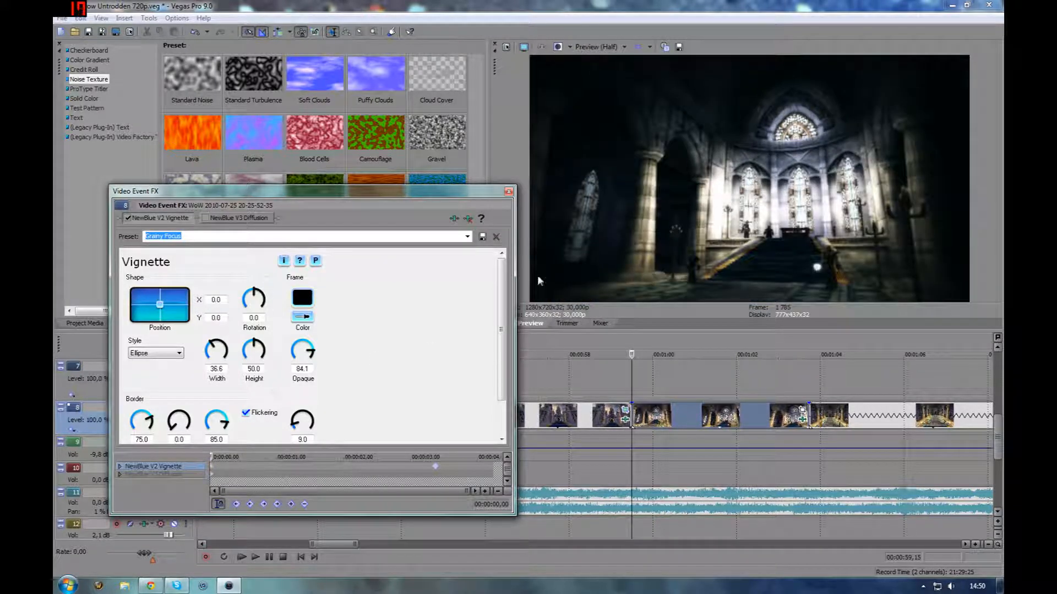
pyautogui.click(434, 468)
pyautogui.click(507, 192)
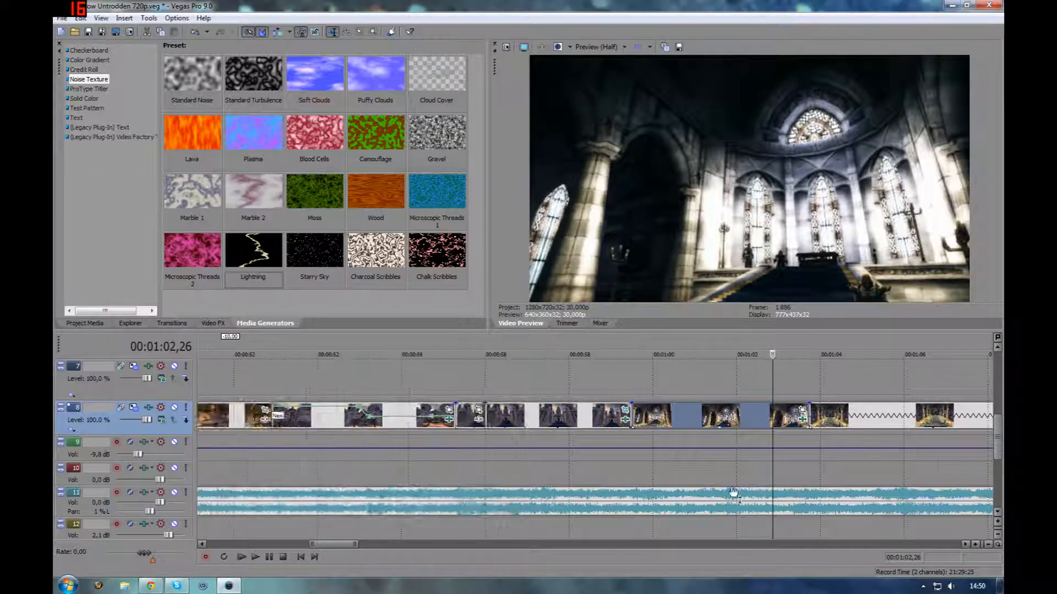
# Scroll to the columned hall clip, open its NewBlue V2 Vignette effect, toggle it off and on, and close it
pyautogui.scroll(-3, 679, 415)
pyautogui.click(679, 415)
pyautogui.click(726, 420)
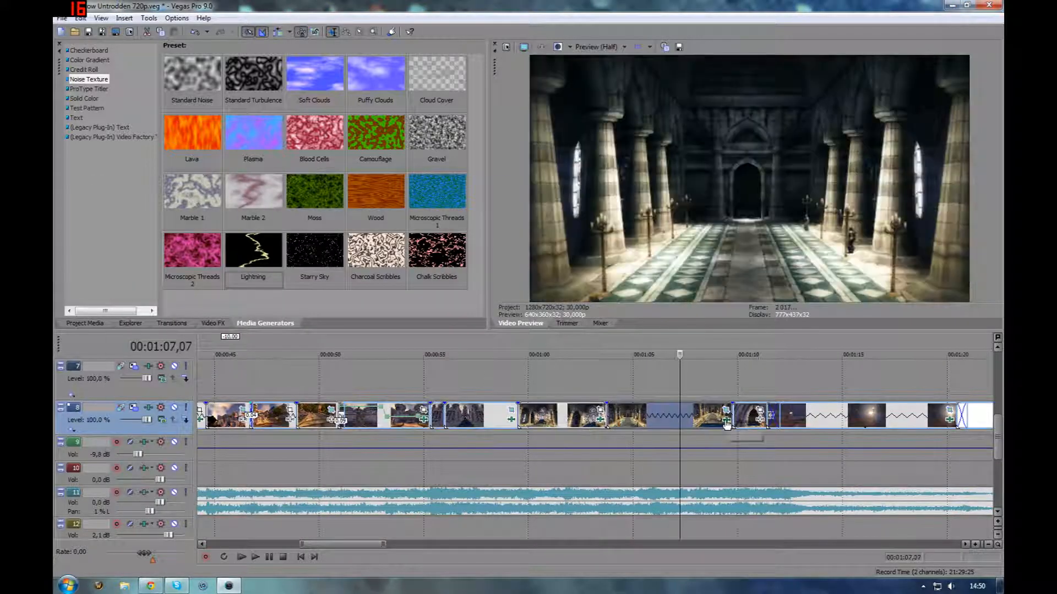
pyautogui.click(129, 219)
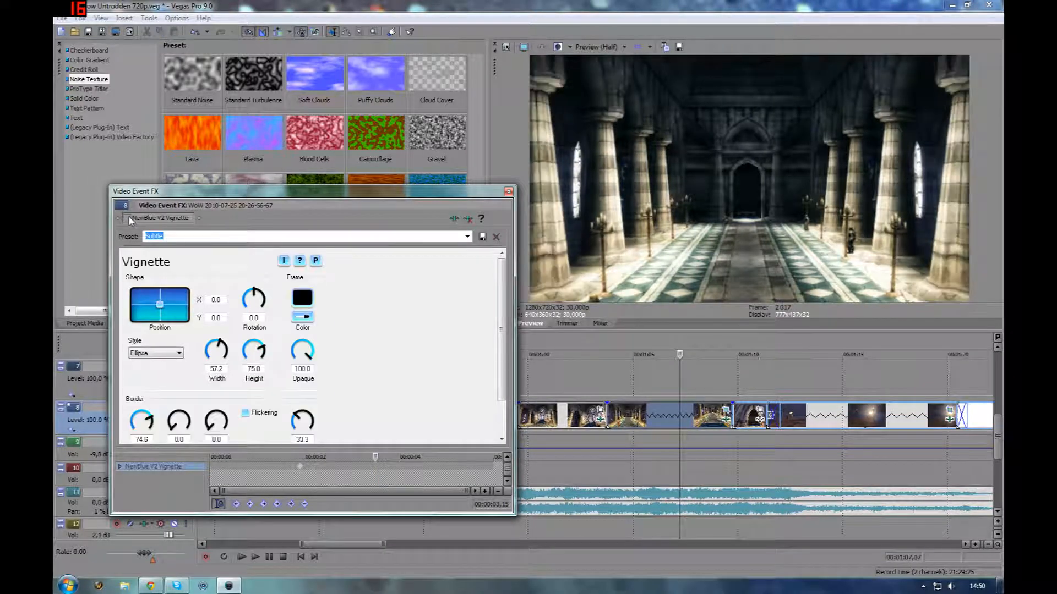
pyautogui.click(129, 219)
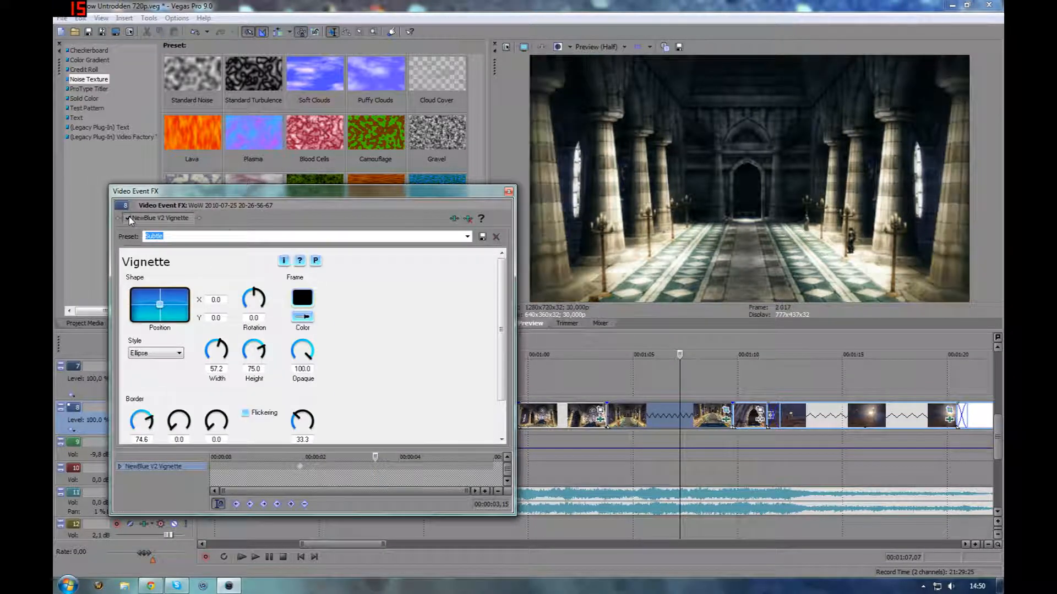
pyautogui.click(509, 192)
# Scroll up through the upper tracks and scrub through the tunnel archway clip on track 4
pyautogui.click(743, 413)
pyautogui.scroll(-1, 640, 413)
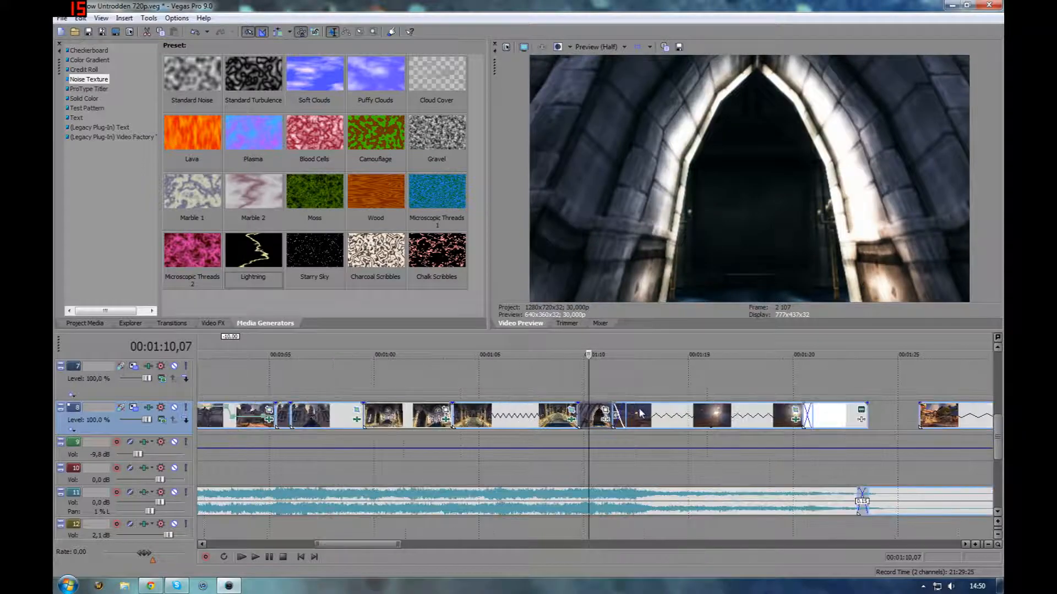
pyautogui.scroll(4, 639, 409)
pyautogui.scroll(-3, 593, 478)
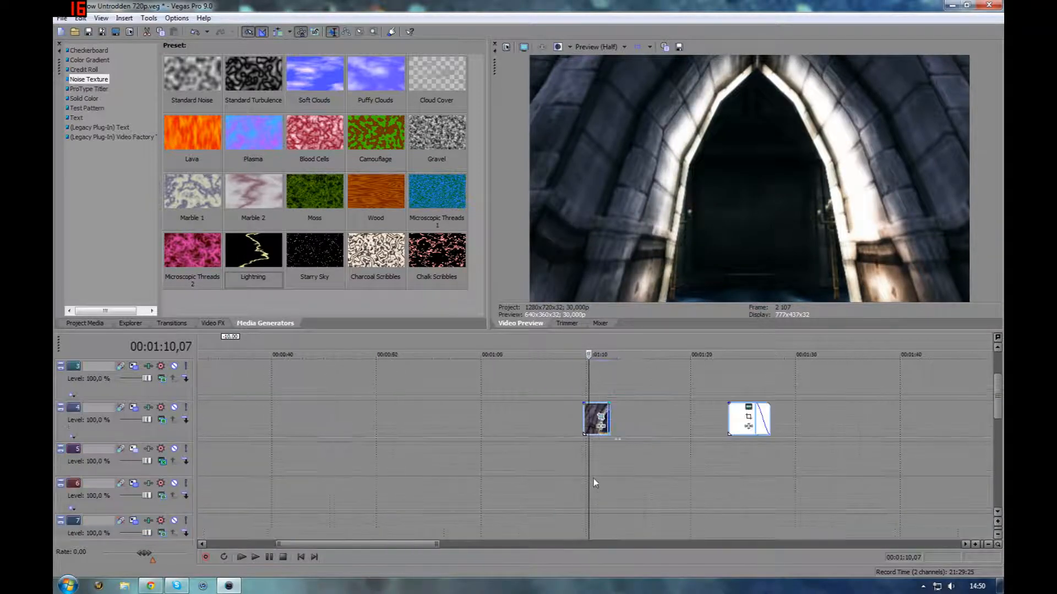
pyautogui.scroll(-1, 593, 478)
pyautogui.scroll(2, 593, 478)
pyautogui.scroll(4, 594, 477)
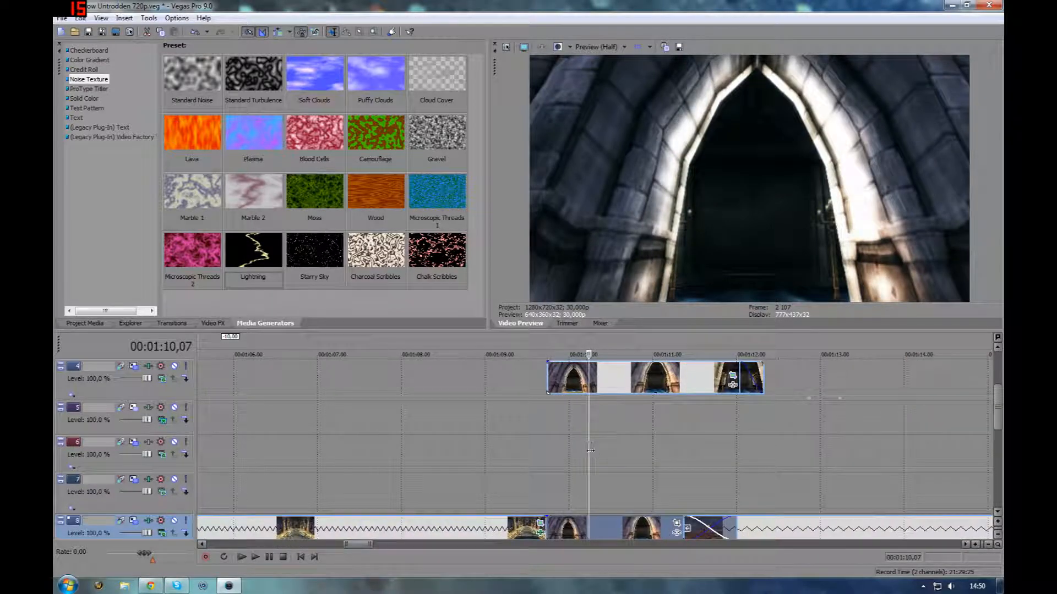
pyautogui.moveTo(597, 452); pyautogui.dragTo(751, 455)
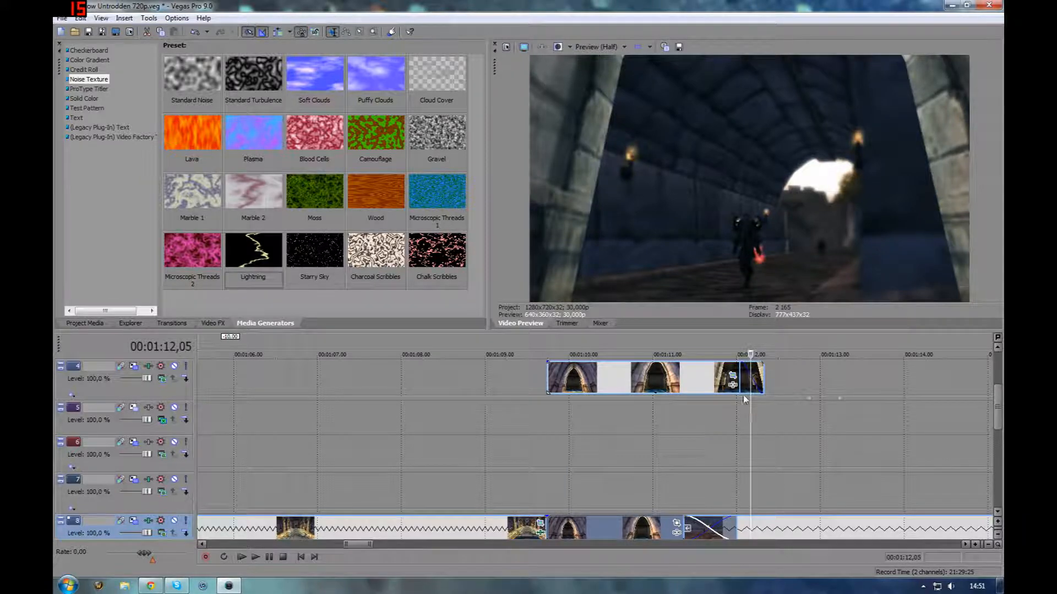
pyautogui.click(732, 378)
pyautogui.moveTo(651, 554); pyautogui.dragTo(693, 545)
pyautogui.click(696, 193)
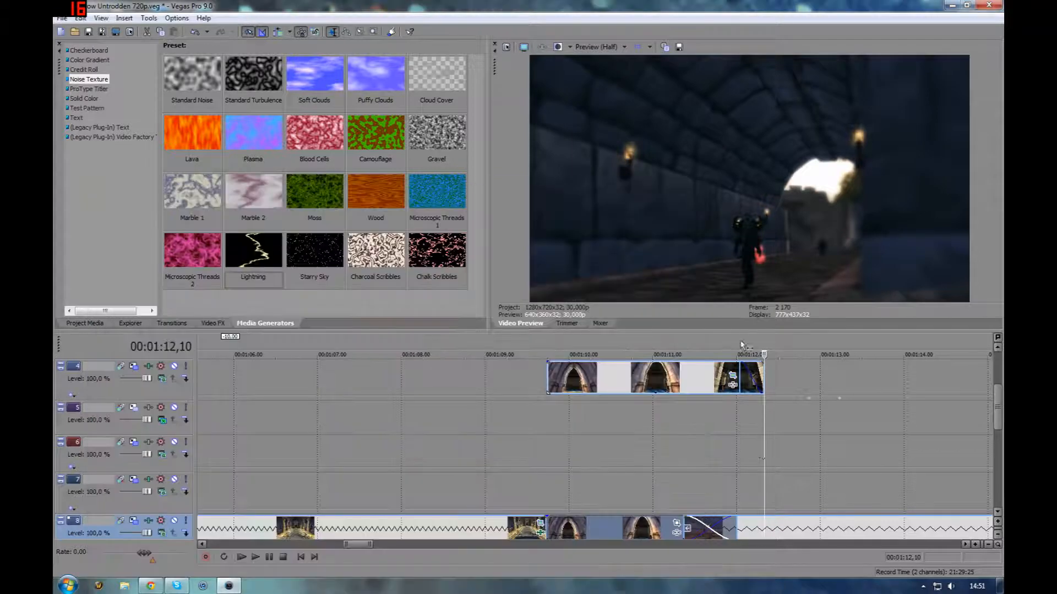
pyautogui.moveTo(764, 441); pyautogui.dragTo(590, 429)
pyautogui.moveTo(628, 434); pyautogui.dragTo(850, 439)
pyautogui.scroll(-5, 750, 474)
pyautogui.scroll(-1, 732, 484)
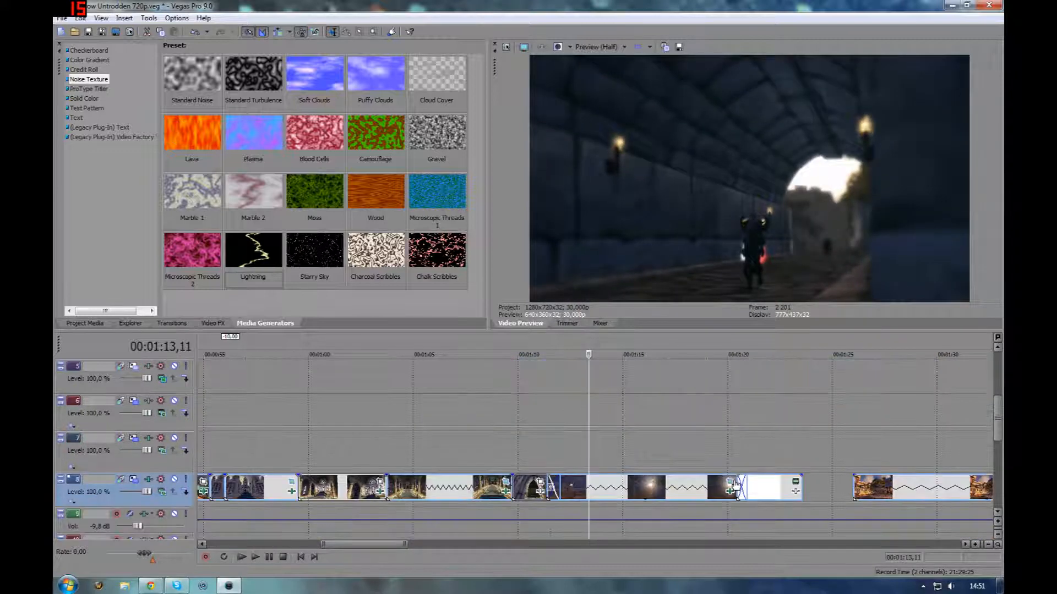
# Open the tunnel clip's Rack Focus and Diffusion chain, toggle each effect, scrub through the Diffusion ramp, and close it
pyautogui.click(730, 491)
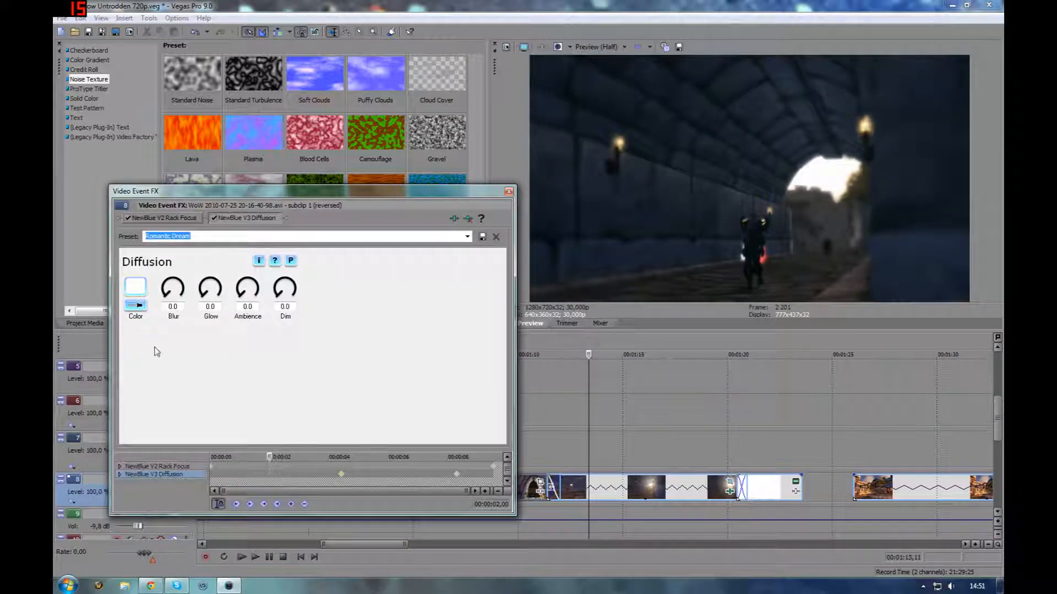
pyautogui.click(128, 219)
pyautogui.moveTo(589, 461); pyautogui.dragTo(635, 452)
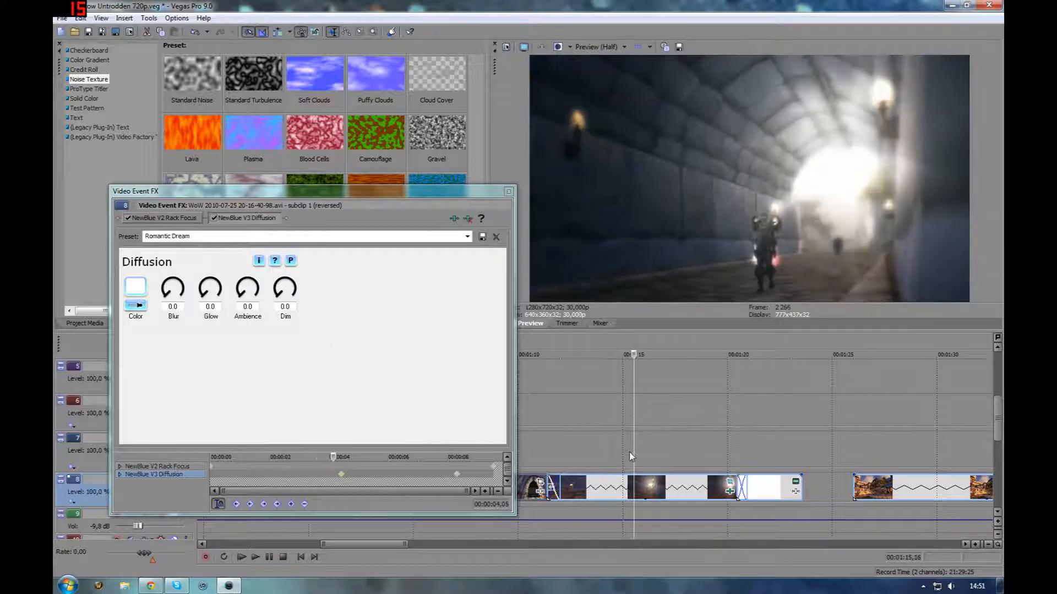
pyautogui.click(215, 218)
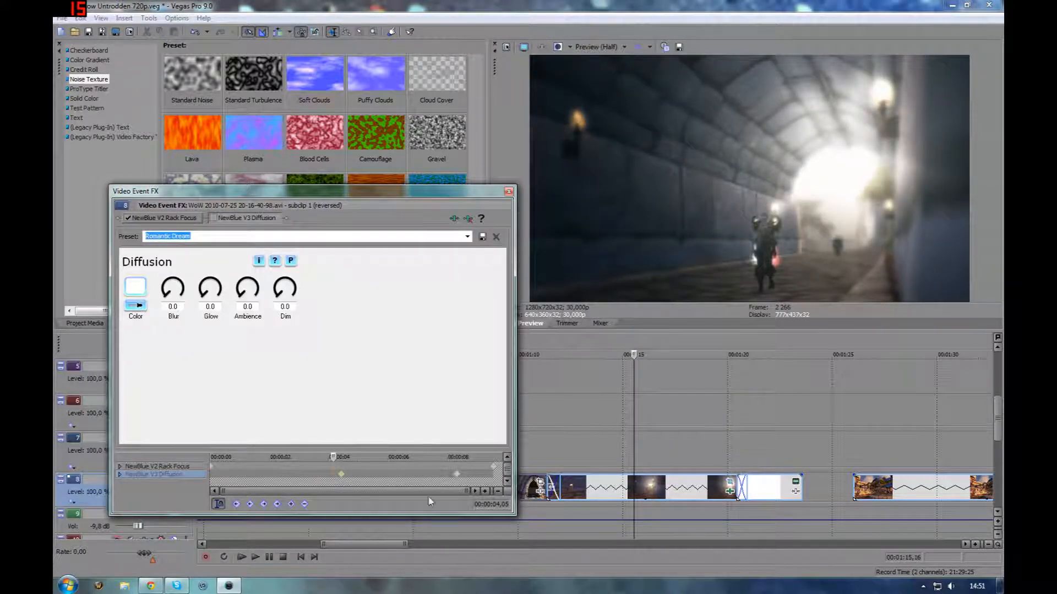
pyautogui.moveTo(635, 452); pyautogui.dragTo(729, 462)
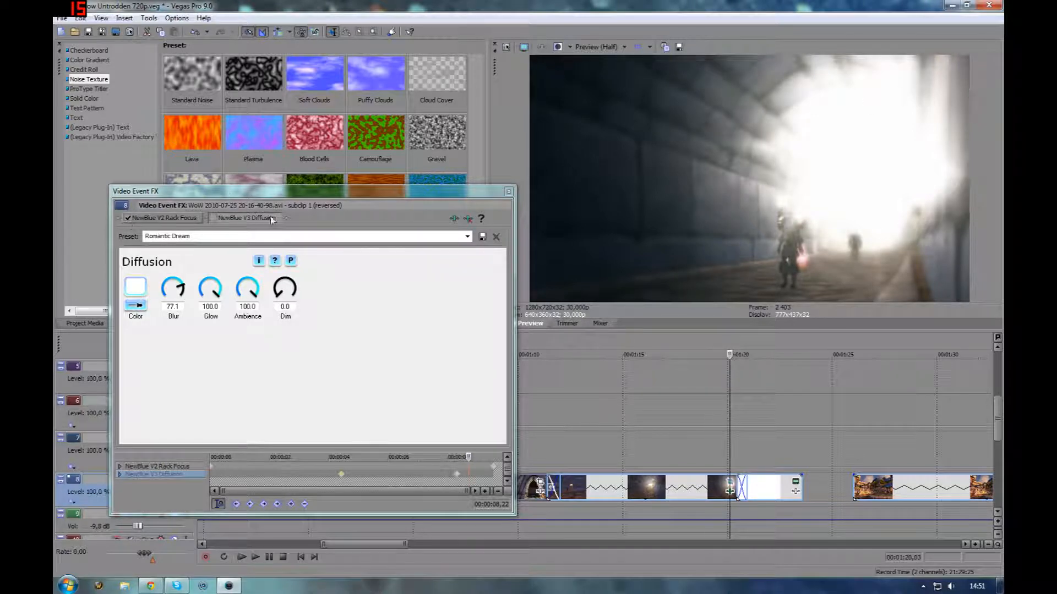
pyautogui.click(214, 218)
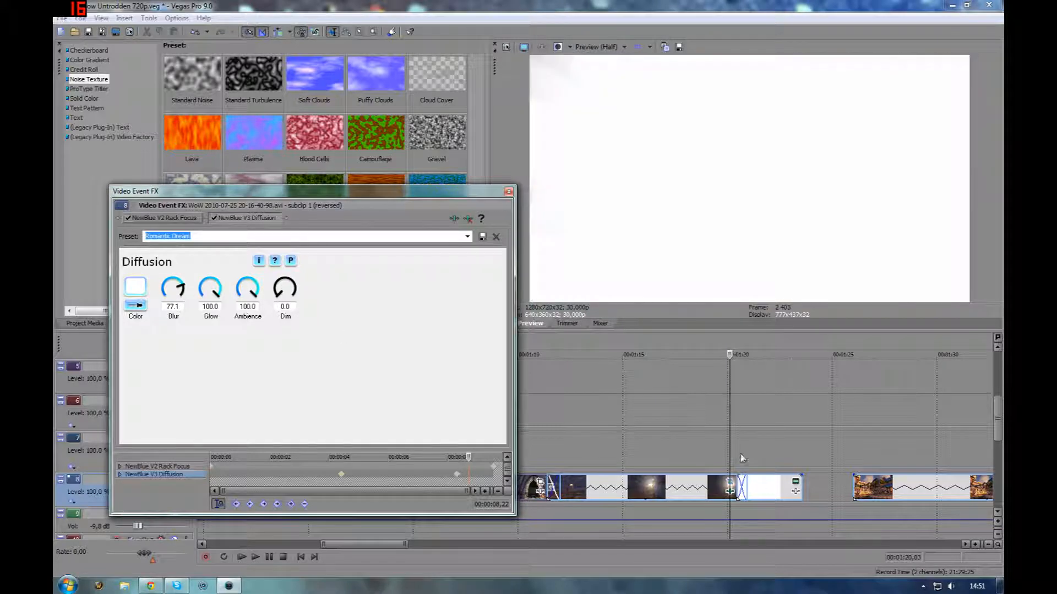
pyautogui.moveTo(729, 459); pyautogui.dragTo(769, 458)
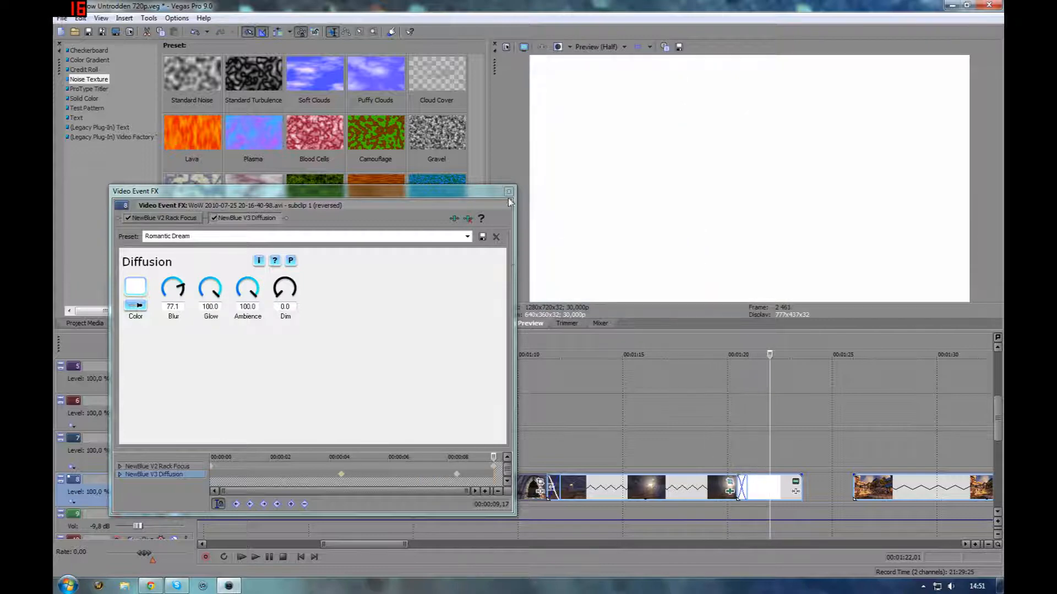
pyautogui.click(509, 191)
# Scroll further along track 8 and scrub through the dark coastline clips
pyautogui.scroll(-4, 776, 498)
pyautogui.scroll(-1, 670, 479)
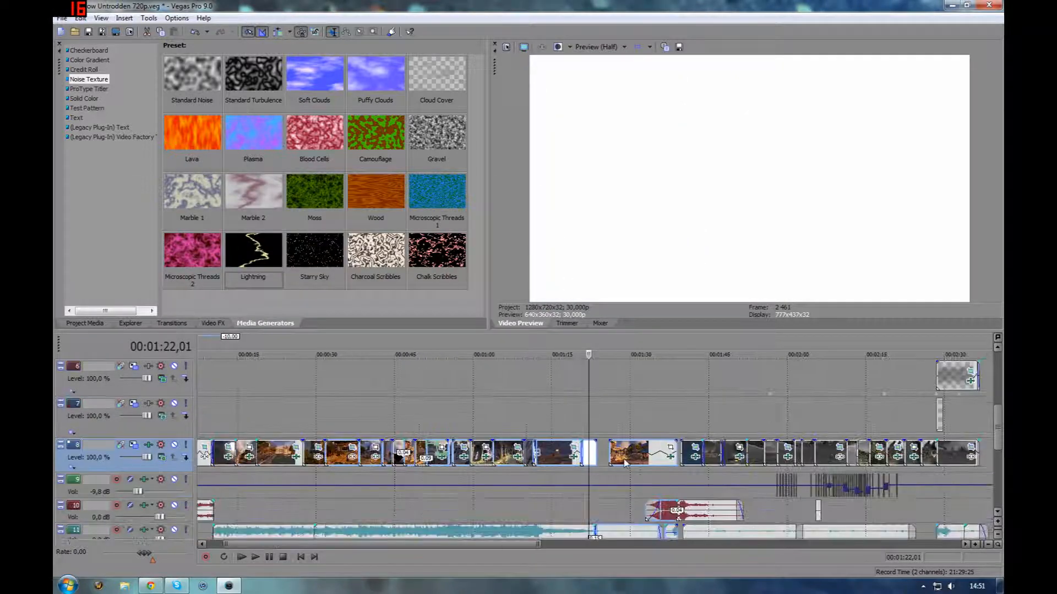
pyautogui.click(624, 463)
pyautogui.click(688, 462)
pyautogui.scroll(5, 696, 484)
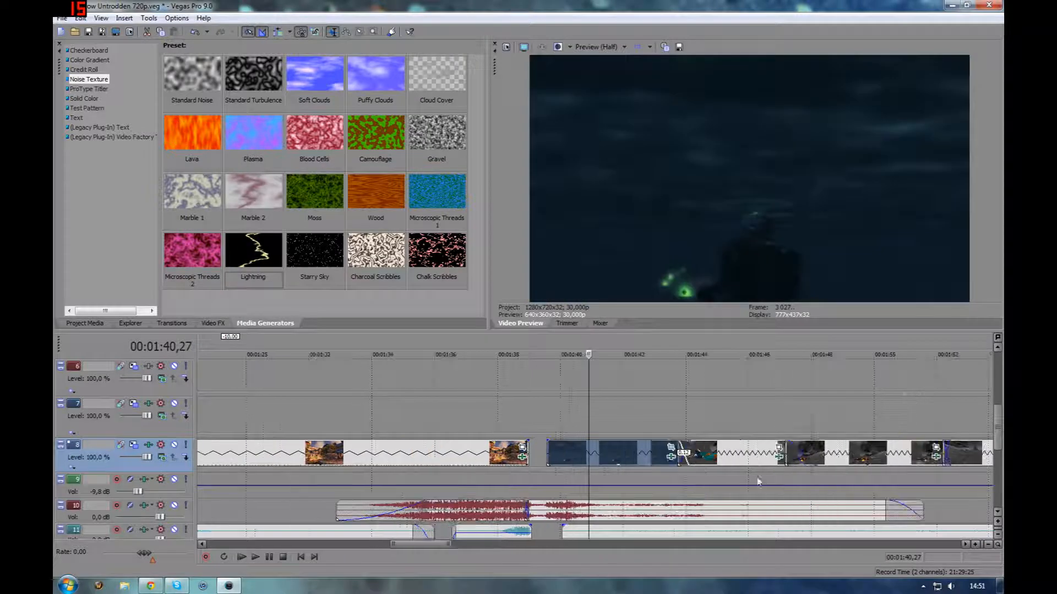
pyautogui.click(748, 460)
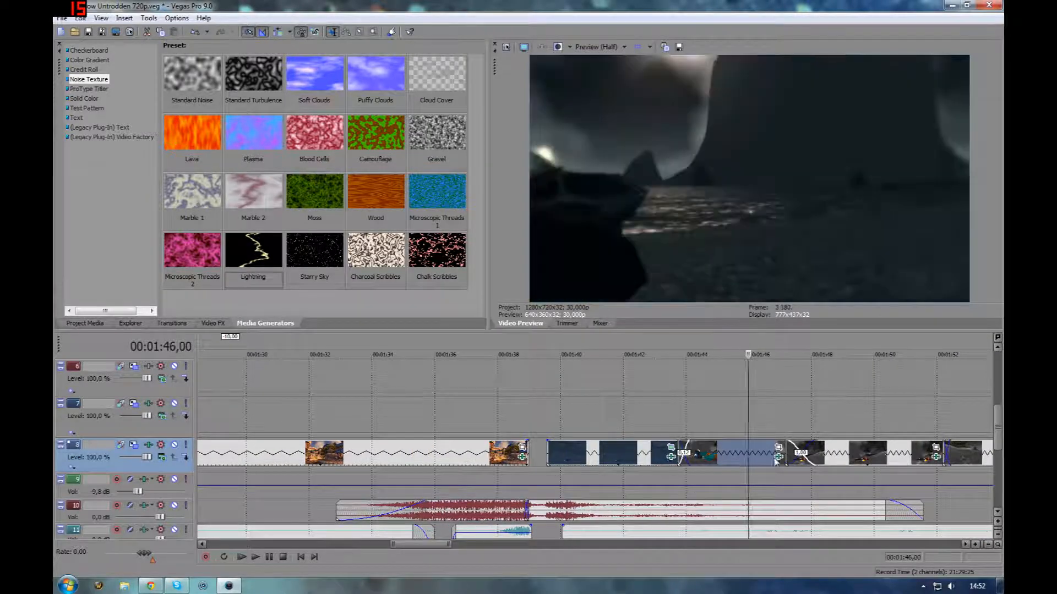
pyautogui.click(699, 455)
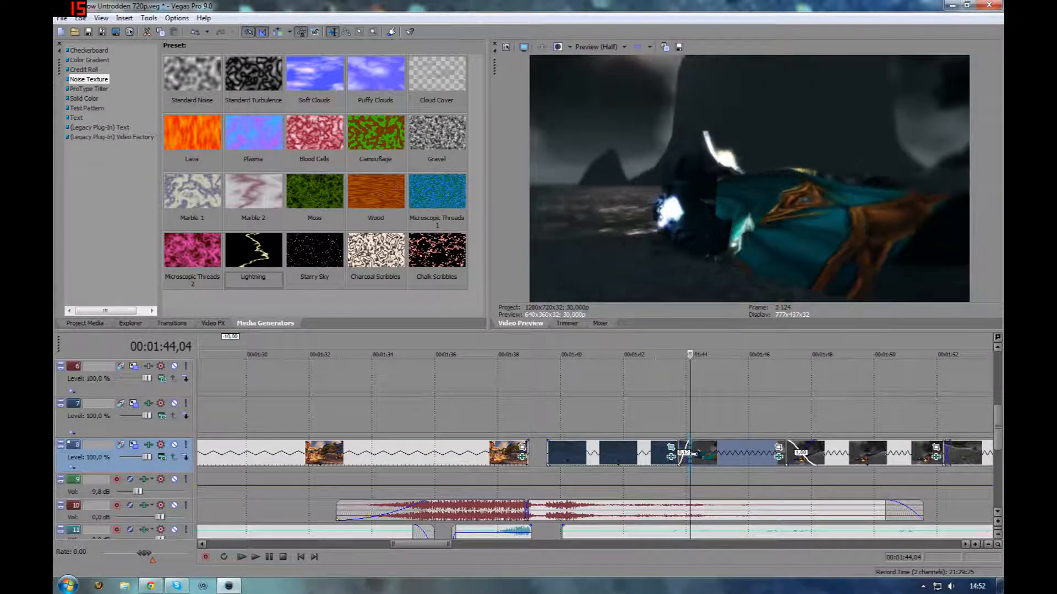
# Open the flying mount clip's Rack Focus effect, toggle it off and on, and close it
pyautogui.click(779, 457)
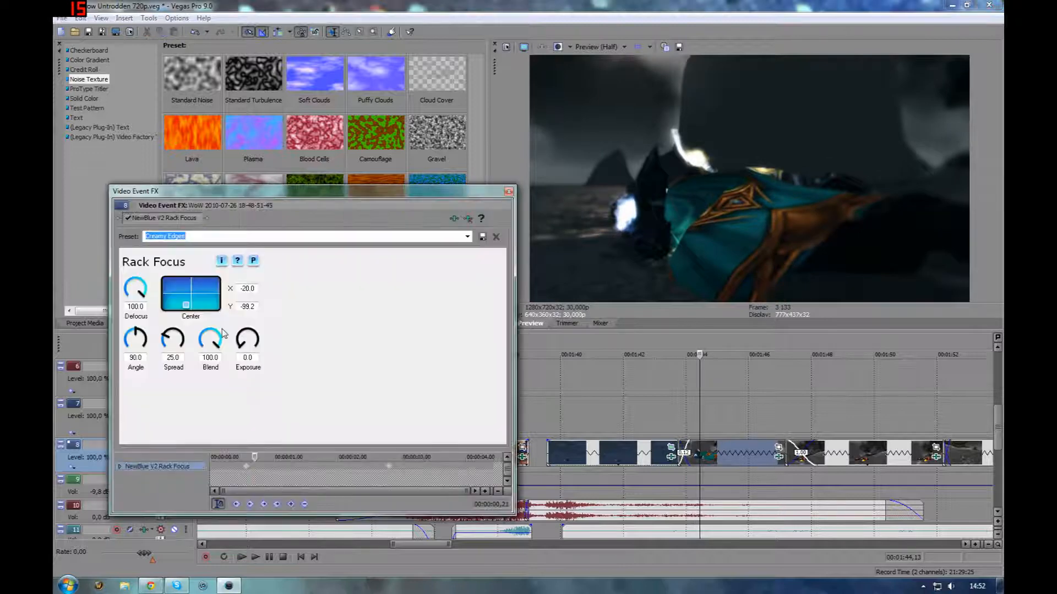
pyautogui.click(128, 219)
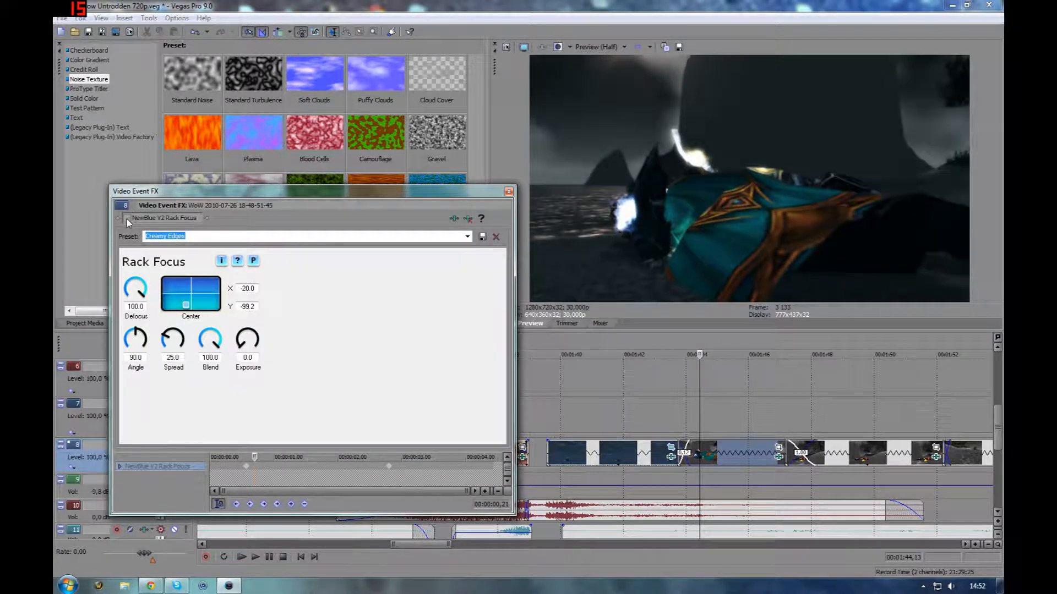
pyautogui.click(127, 219)
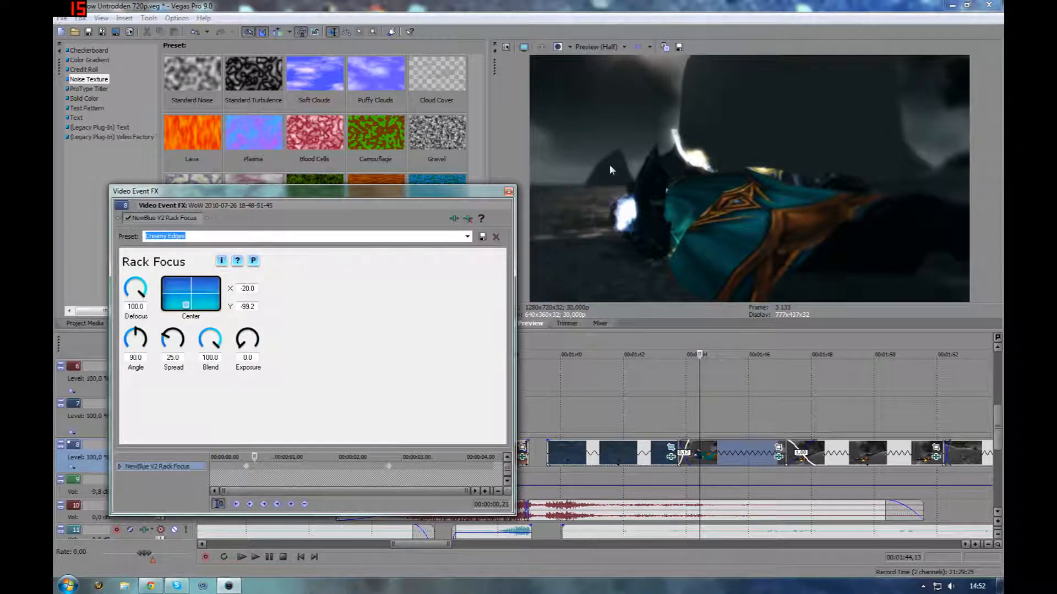
pyautogui.click(508, 191)
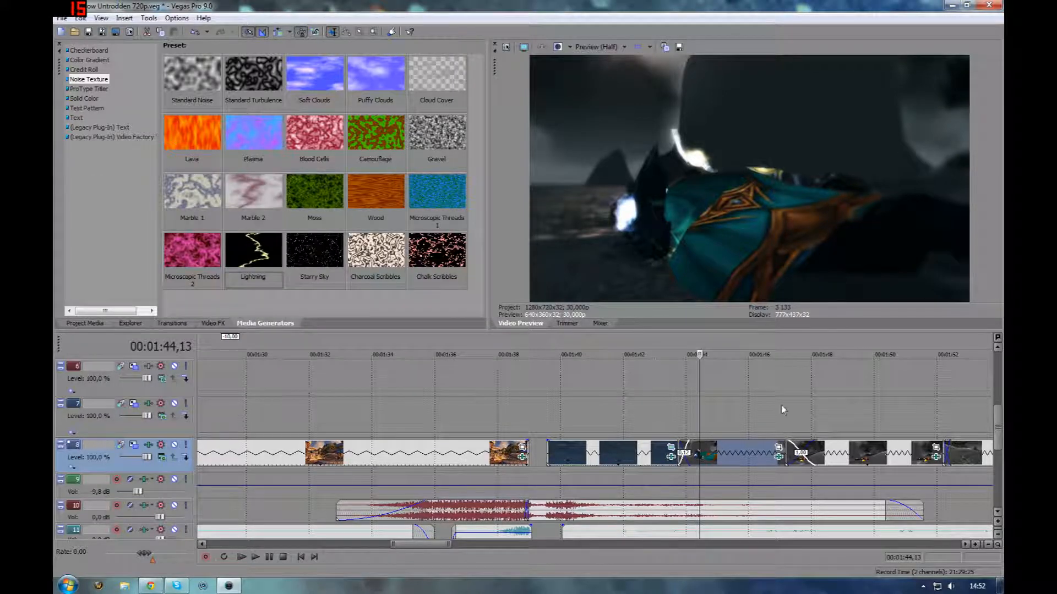
# Move to the next clip on track 8, open its Rack Focus effect, toggle it off and on, and close it
pyautogui.moveTo(698, 411); pyautogui.dragTo(865, 438)
pyautogui.click(935, 457)
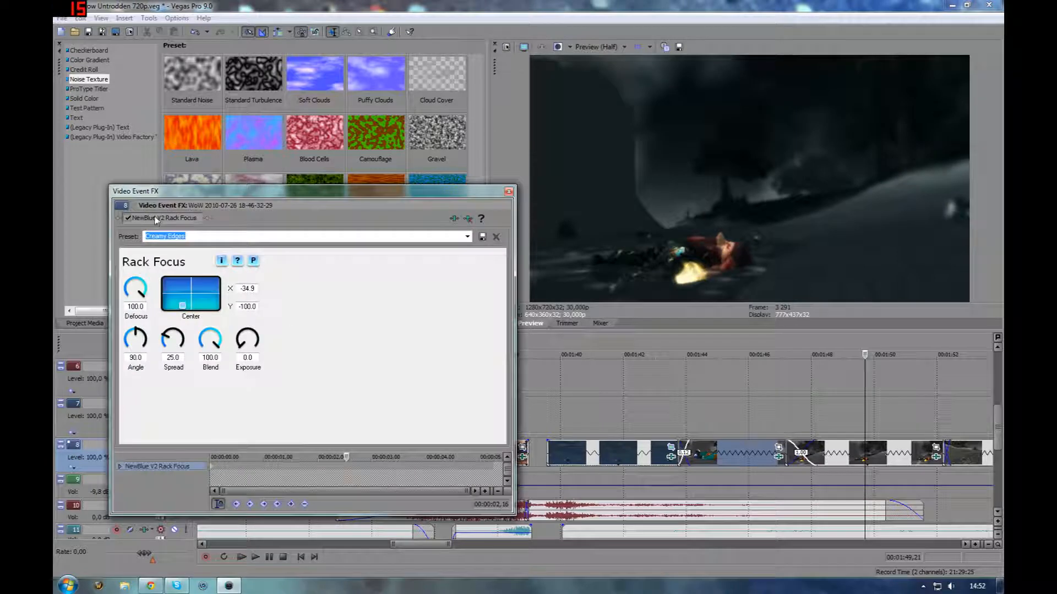
pyautogui.click(129, 219)
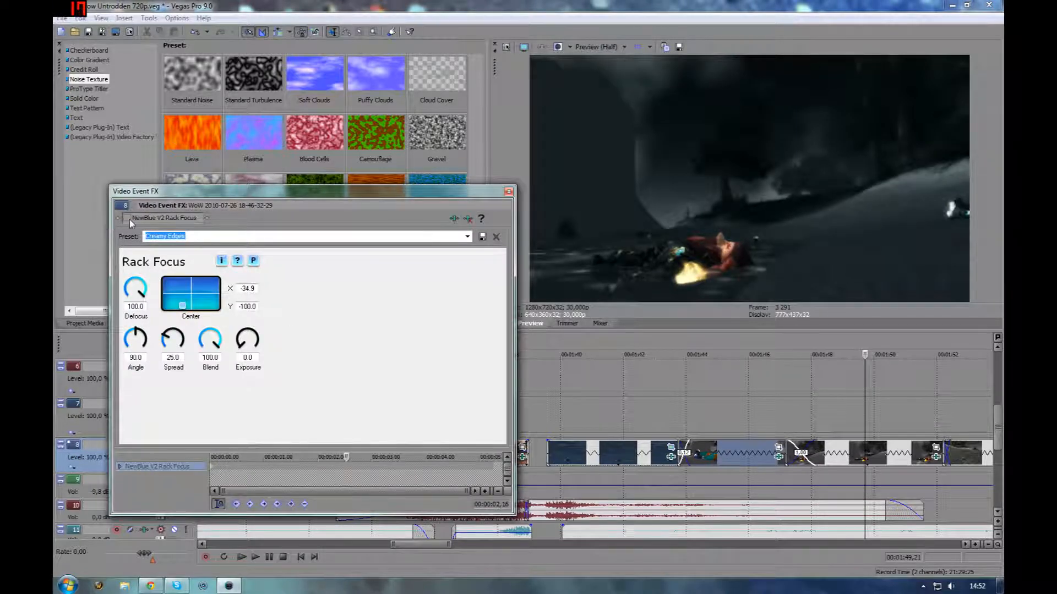
pyautogui.click(129, 219)
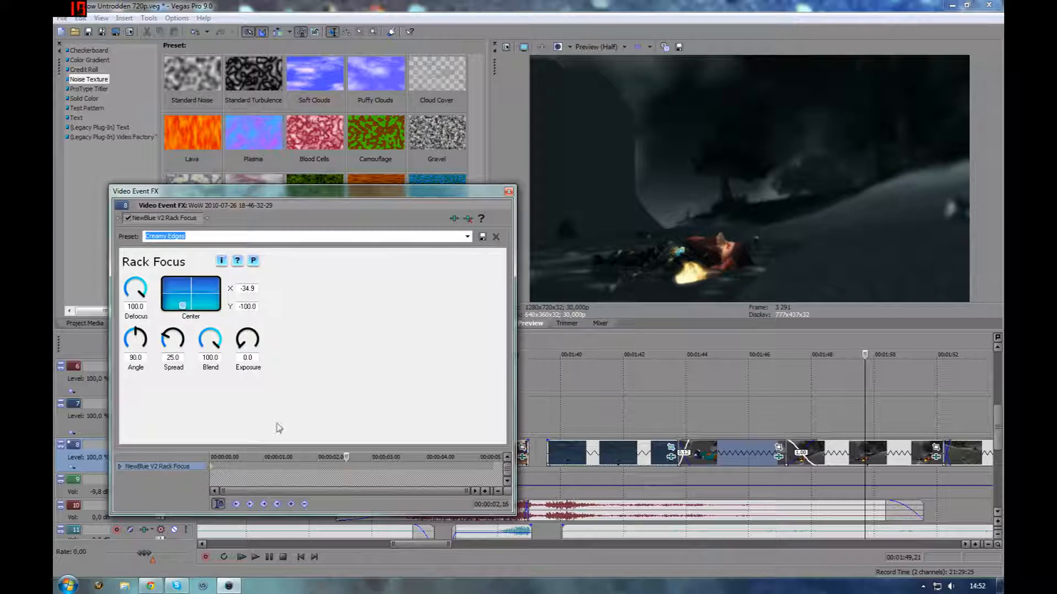
pyautogui.click(508, 190)
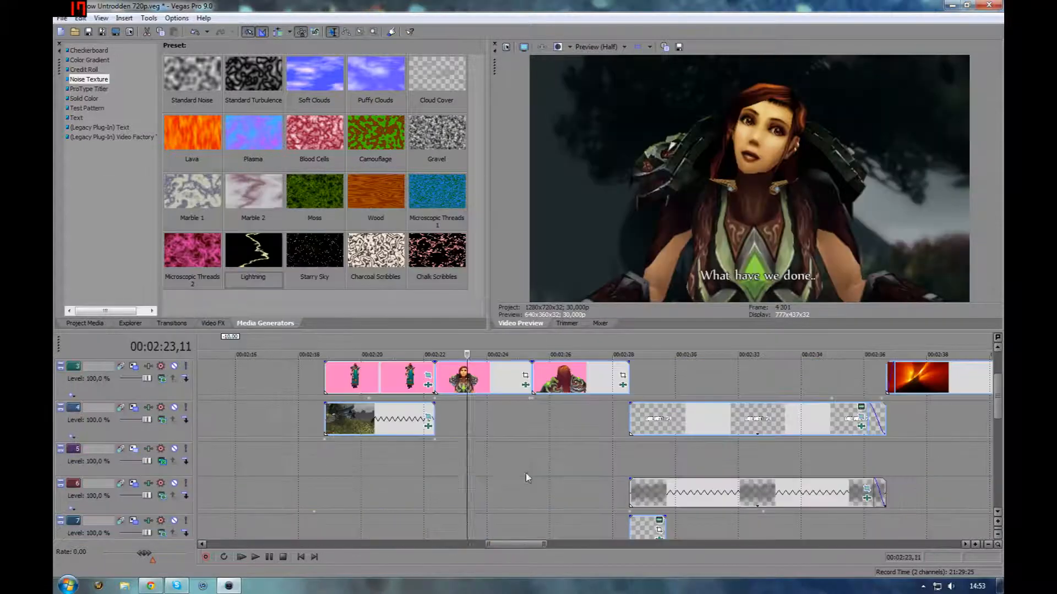
# Scroll up to the pink-background character clip on track 3, open its Chroma Keyer, toggle it, and close it
pyautogui.scroll(1, 526, 432)
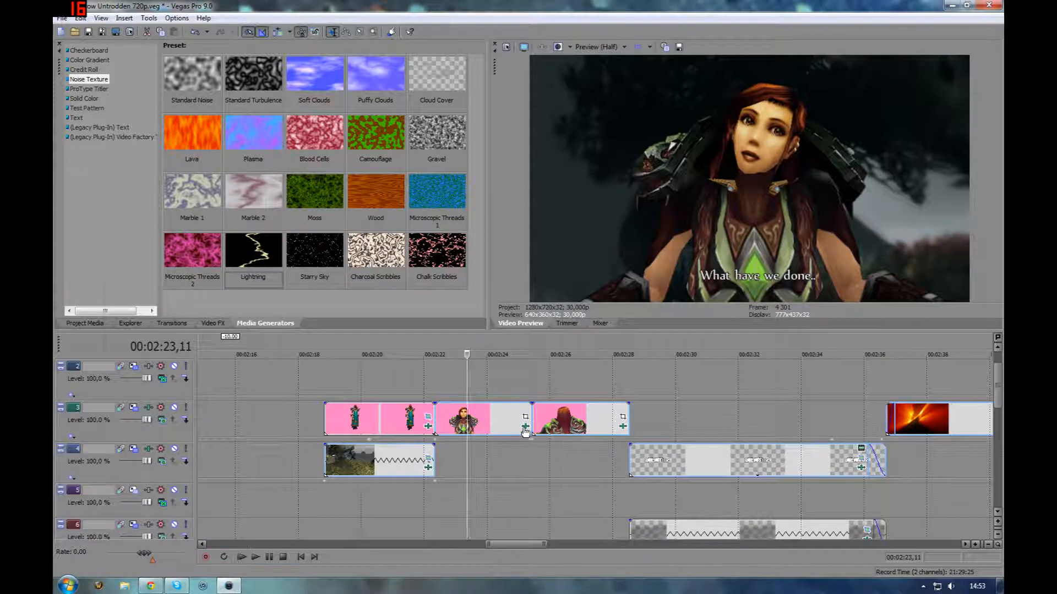
pyautogui.click(525, 427)
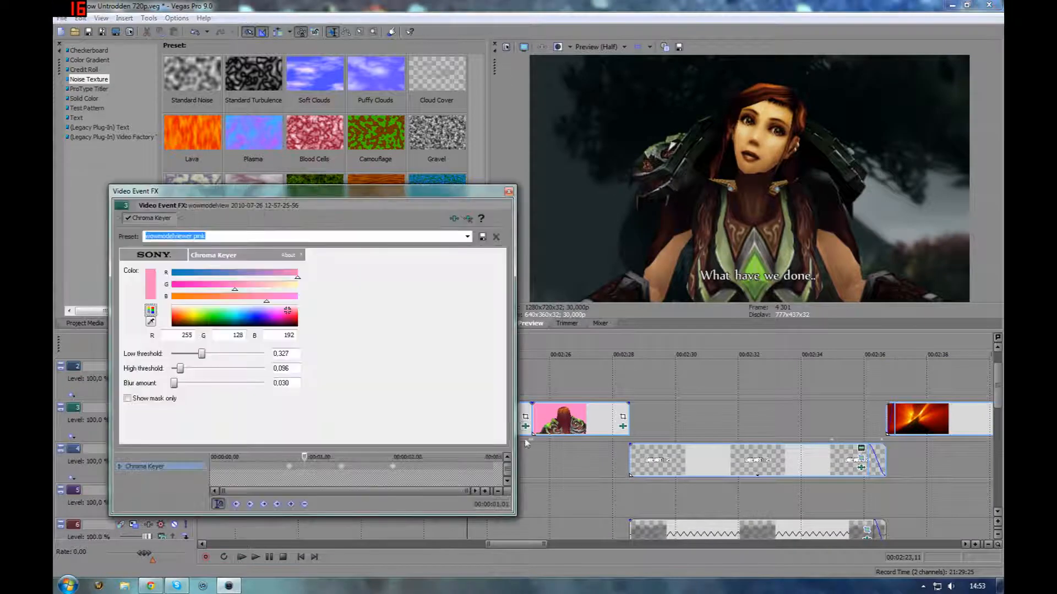
pyautogui.click(142, 219)
pyautogui.click(143, 219)
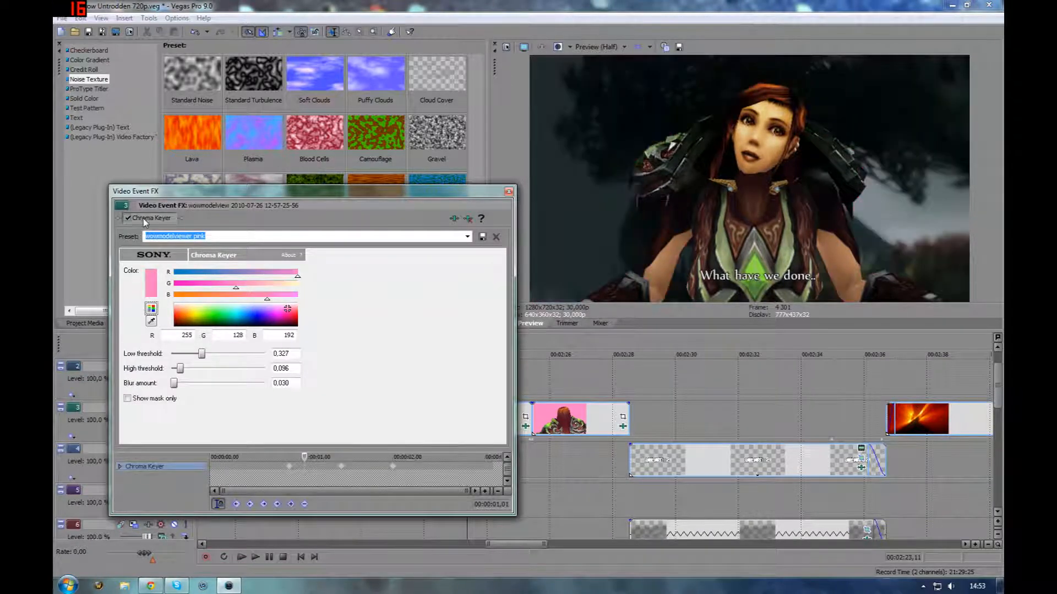
pyautogui.click(508, 191)
# Open track 3's track effects, toggle the NewBlue V3 Spotlight off and on, inspect Saturation Adjust, and close the window
pyautogui.click(151, 410)
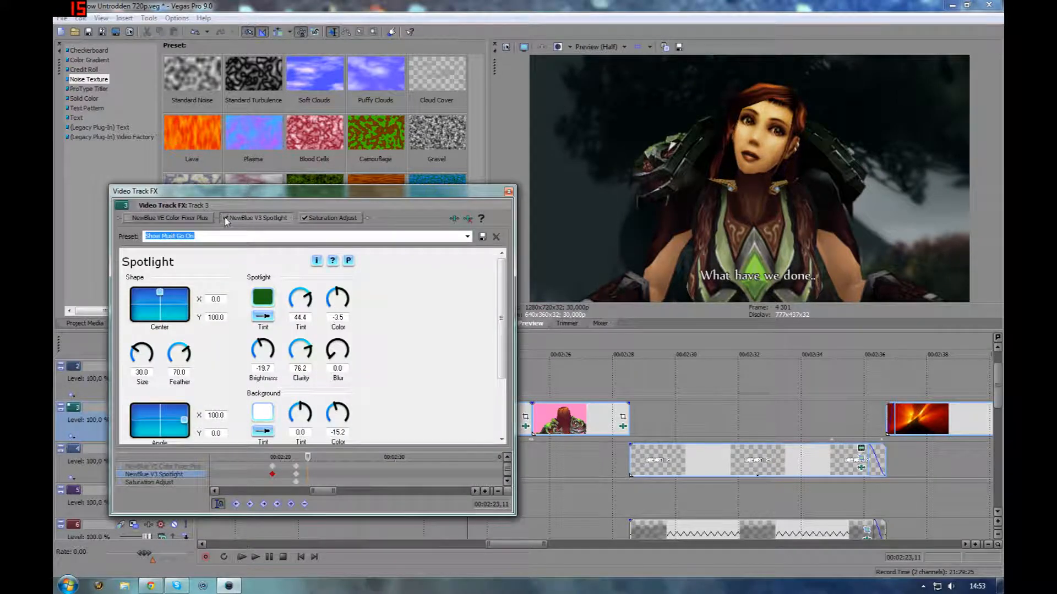
pyautogui.click(225, 218)
pyautogui.click(225, 219)
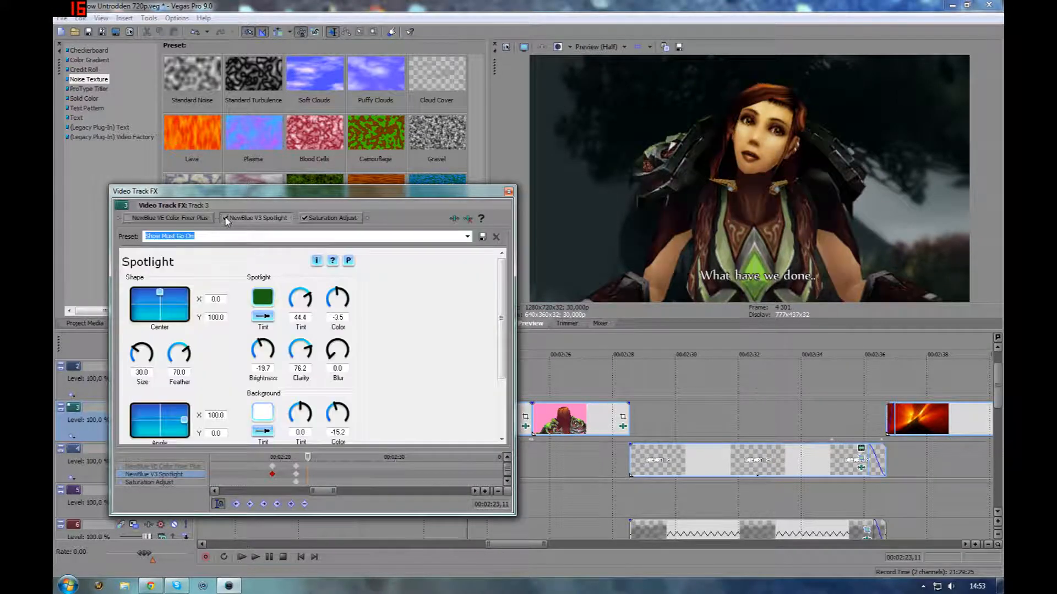
pyautogui.click(308, 221)
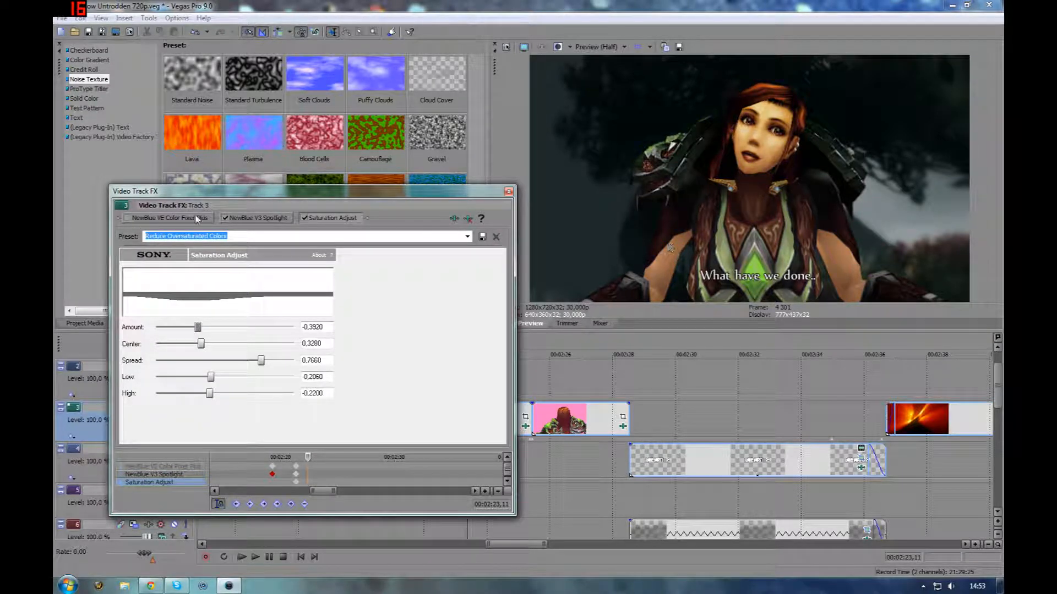
pyautogui.click(247, 218)
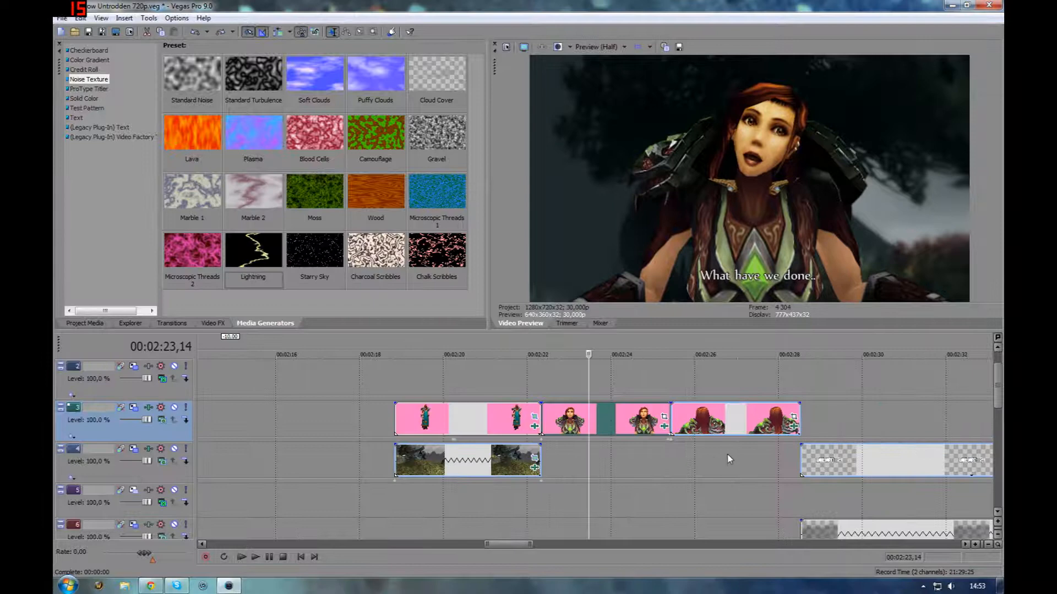
# Scroll through the lower tracks and zoom out to survey the full timeline of tracks 6 to 8
pyautogui.scroll(-5, 731, 459)
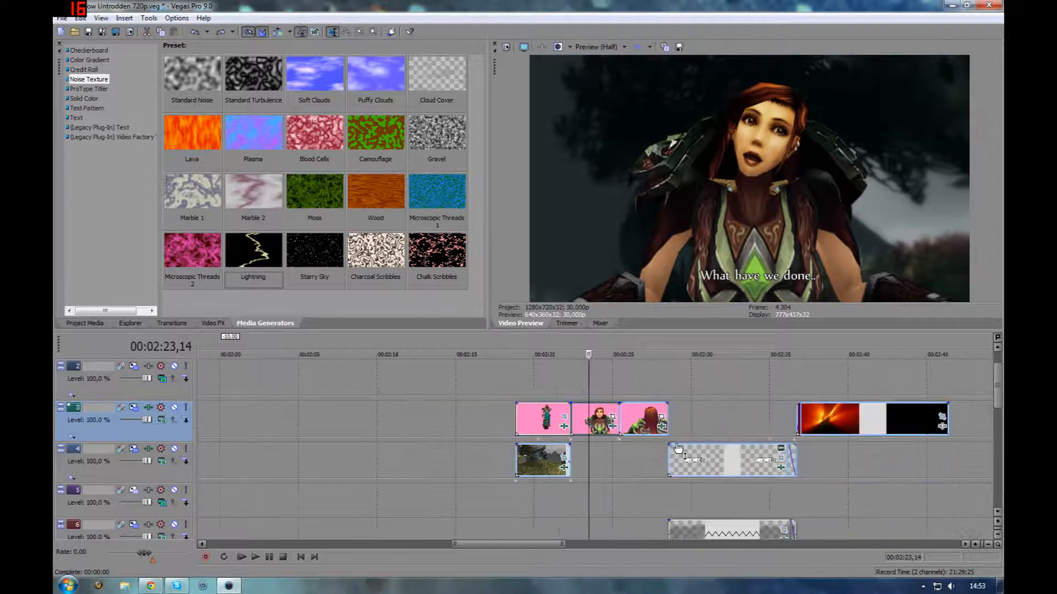
pyautogui.scroll(-2, 678, 448)
pyautogui.scroll(-3, 764, 422)
pyautogui.click(668, 419)
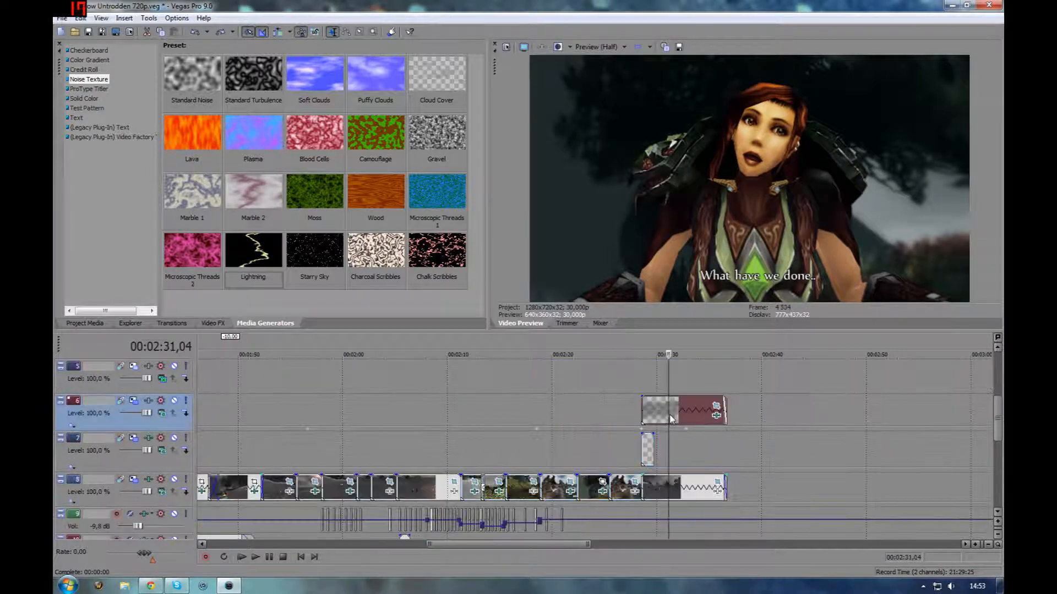
pyautogui.scroll(5, 670, 419)
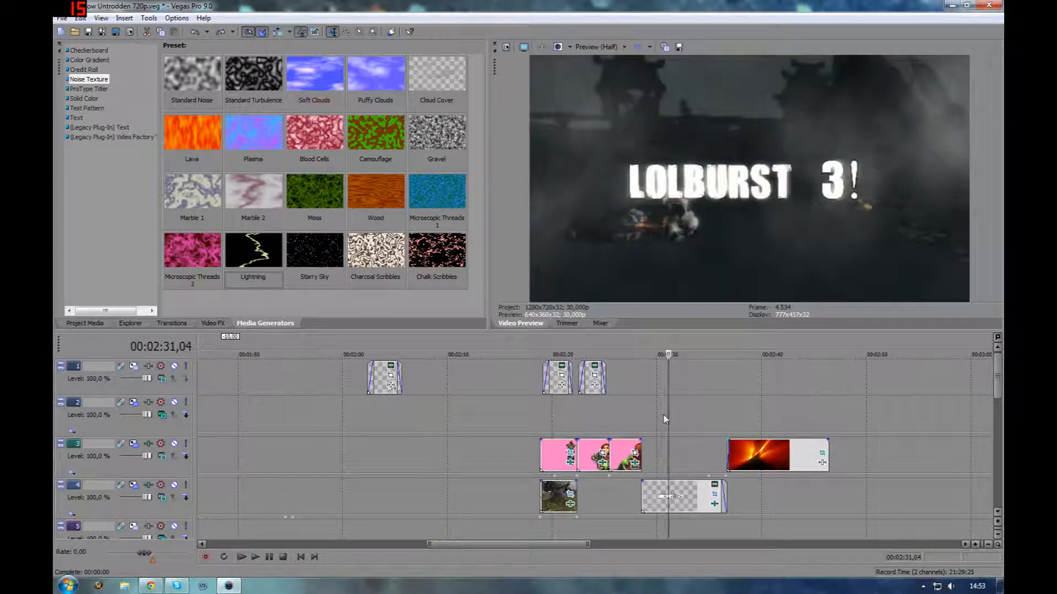
pyautogui.scroll(-3, 494, 507)
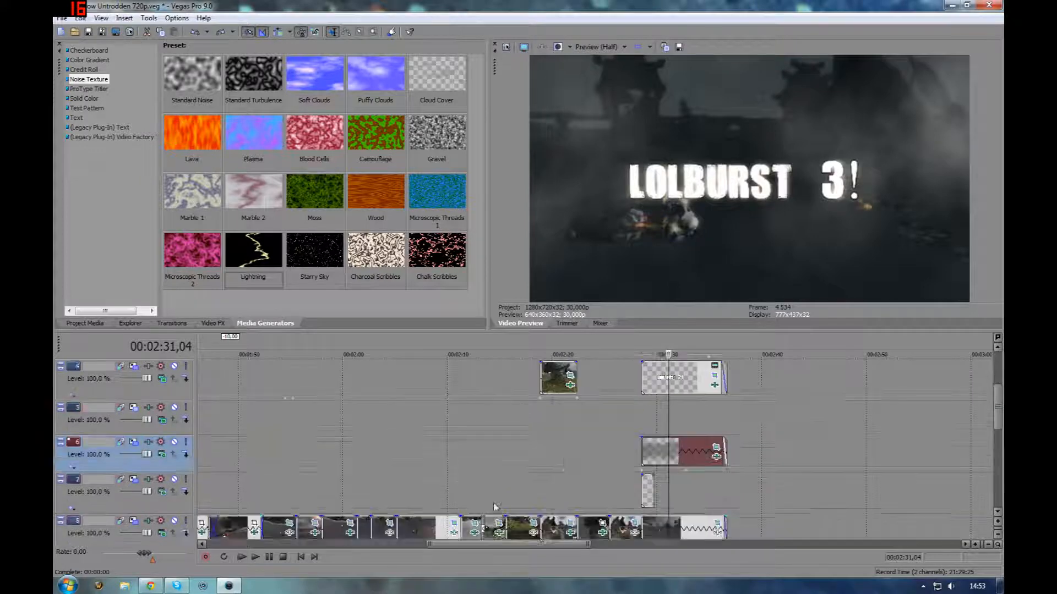
pyautogui.scroll(-1, 494, 507)
pyautogui.scroll(-6, 388, 462)
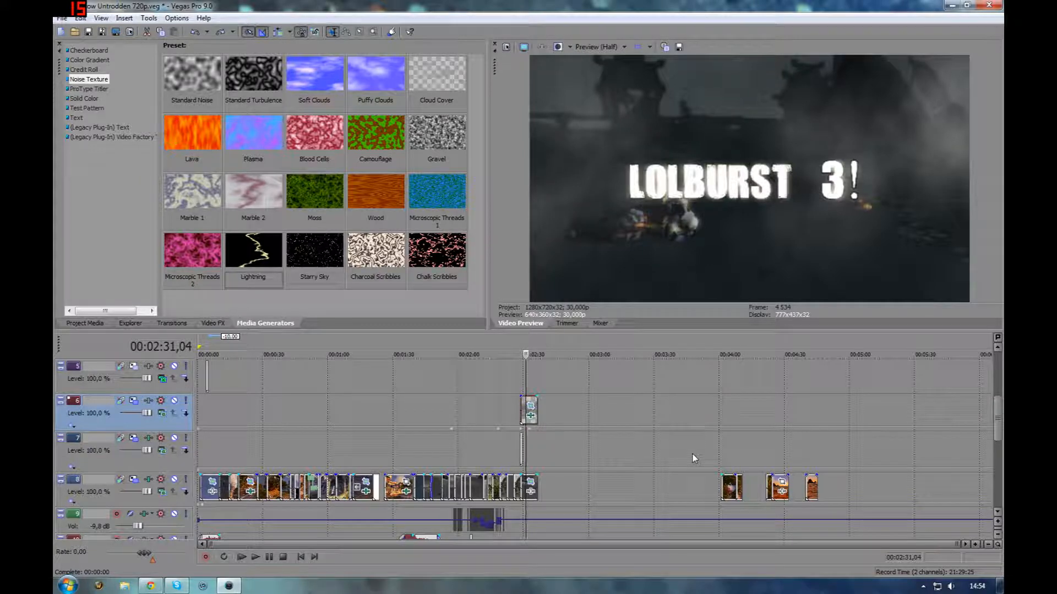
pyautogui.scroll(-1, 715, 458)
pyautogui.click(725, 449)
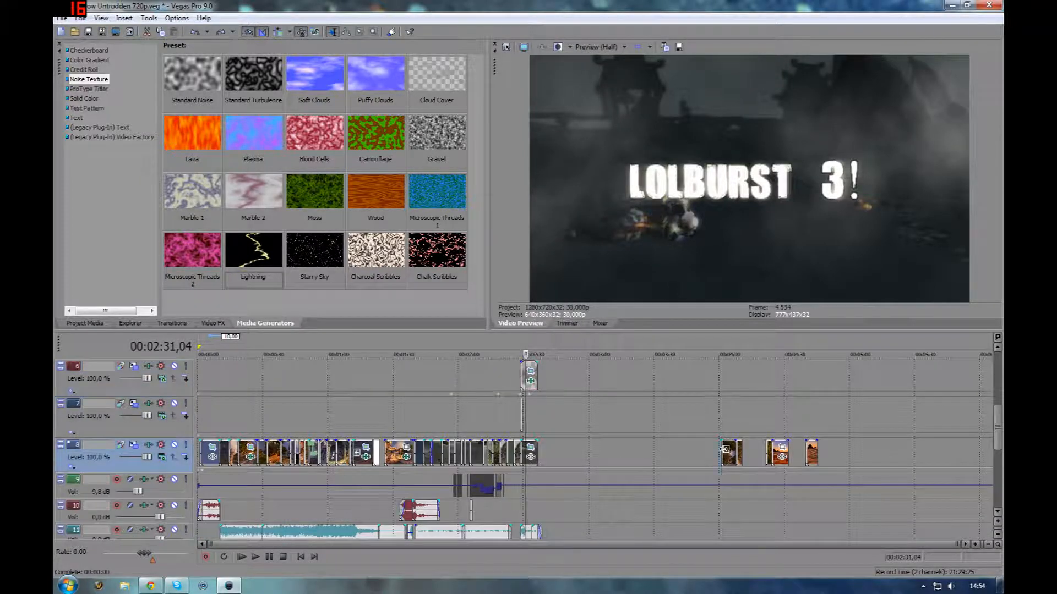